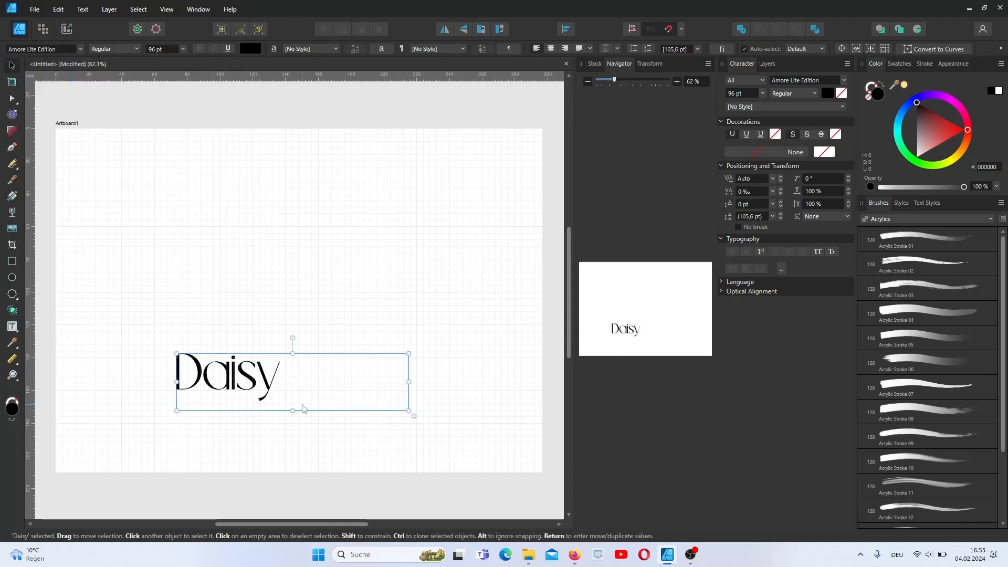
Duplicate the Daisy text on the artboard and set the copy's font to areminiscentsmile
{"action": "left_click_drag", "start_coordinate": [230, 377], "coordinate": [435, 314]}
{"action": "left_click_drag", "start_coordinate": [434, 314], "coordinate": [269, 386]}
{"action": "left_click", "coordinate": [79, 50]}
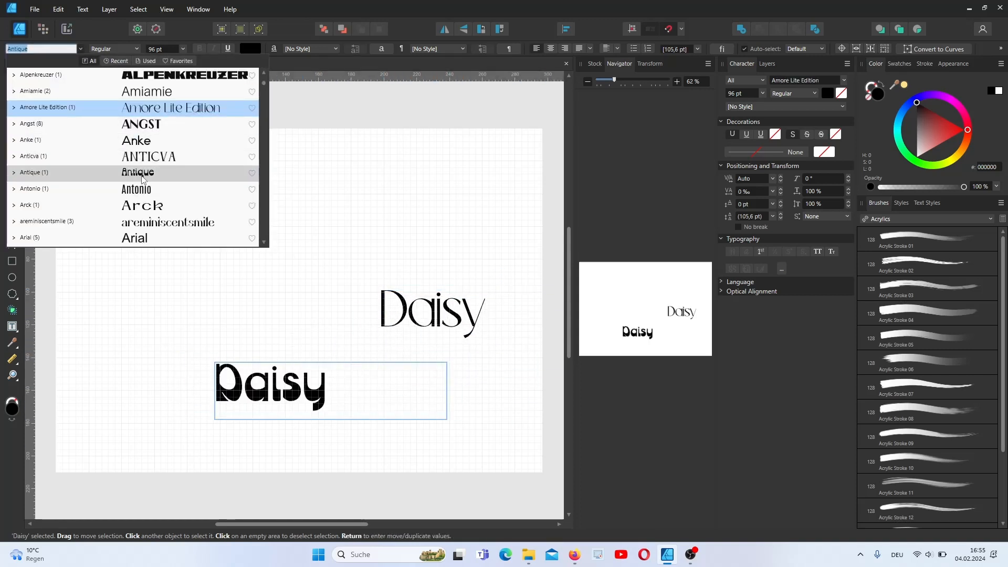
{"action": "left_click", "coordinate": [156, 220]}
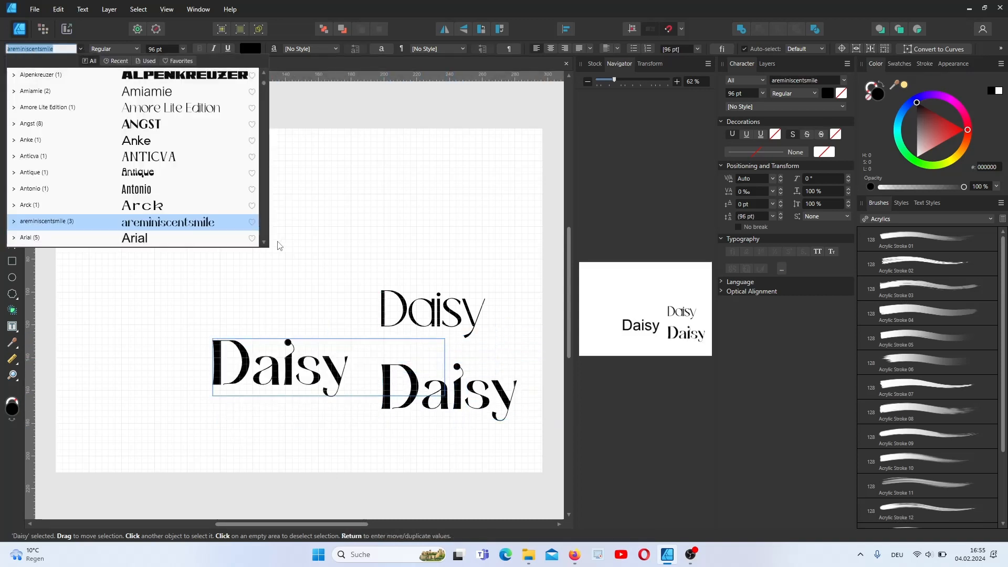
Set the font of the left-hand areminiscentsmile Daisy copy to Felidae
{"action": "scroll", "coordinate": [178, 147], "scroll_direction": "down", "scroll_amount": 3}
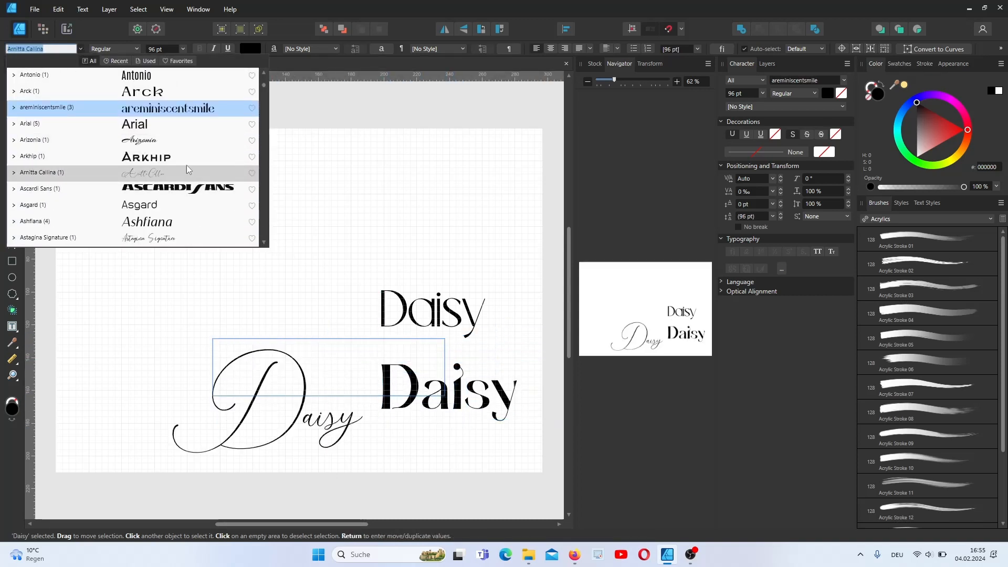
{"action": "scroll", "coordinate": [179, 200], "scroll_direction": "down", "scroll_amount": 3}
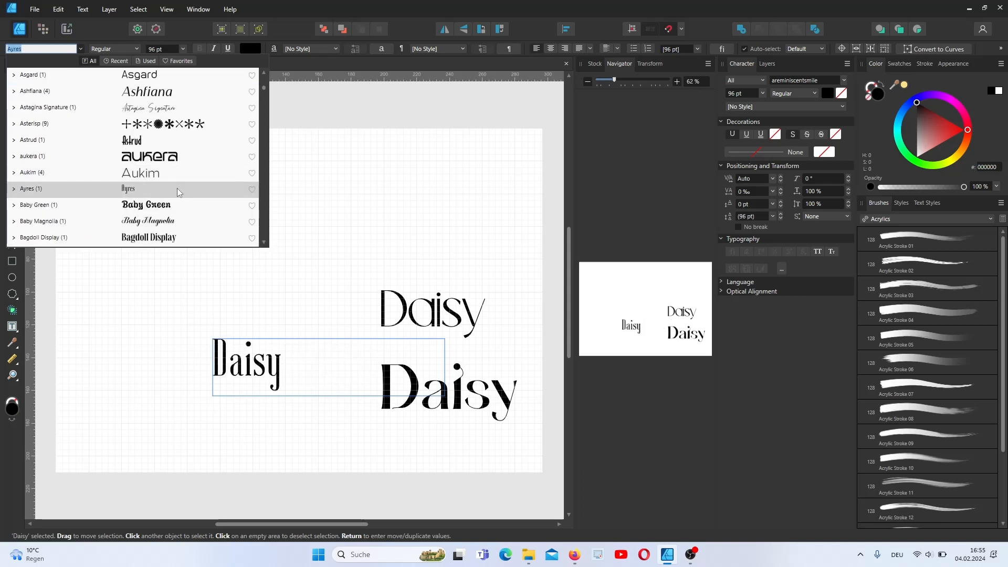
{"action": "scroll", "coordinate": [192, 231], "scroll_direction": "down", "scroll_amount": 4}
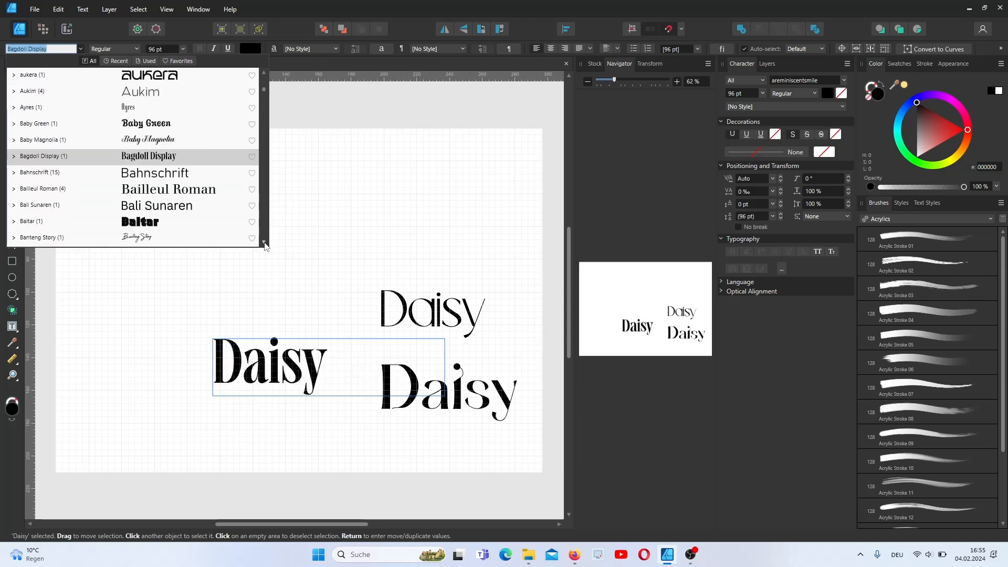
{"action": "scroll", "coordinate": [178, 222], "scroll_direction": "down", "scroll_amount": 3}
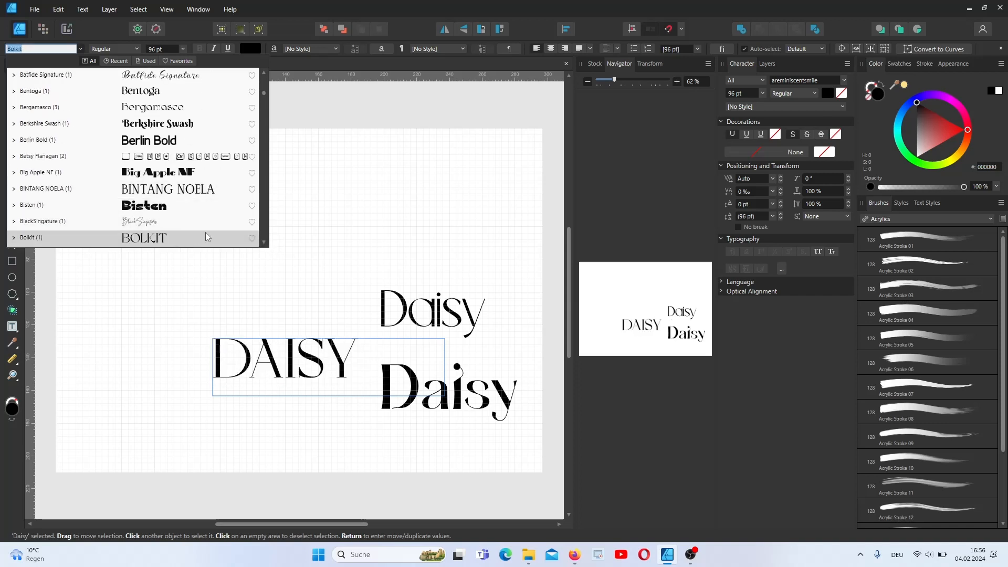
{"action": "scroll", "coordinate": [226, 242], "scroll_direction": "down", "scroll_amount": 3}
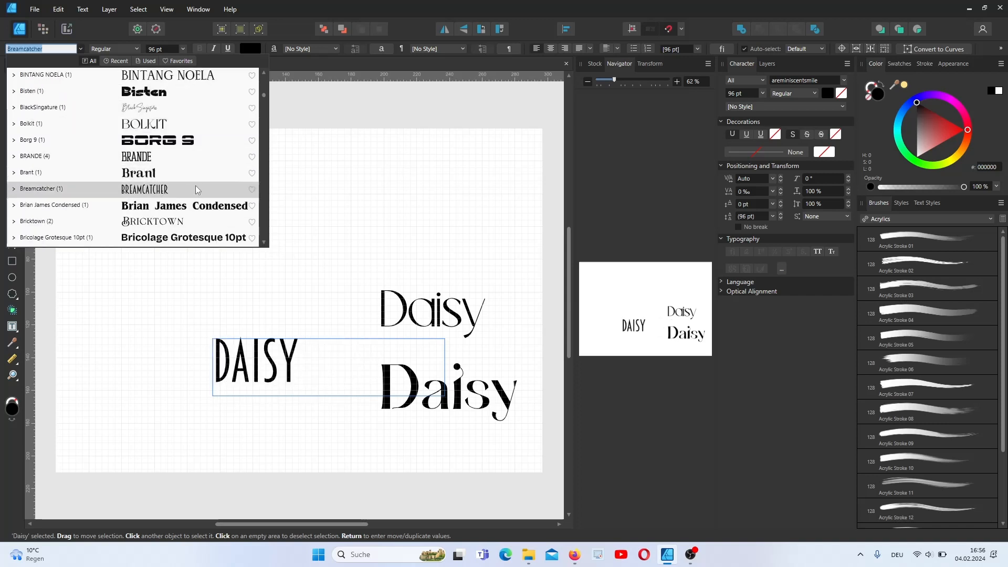
{"action": "scroll", "coordinate": [232, 221], "scroll_direction": "down", "scroll_amount": 2}
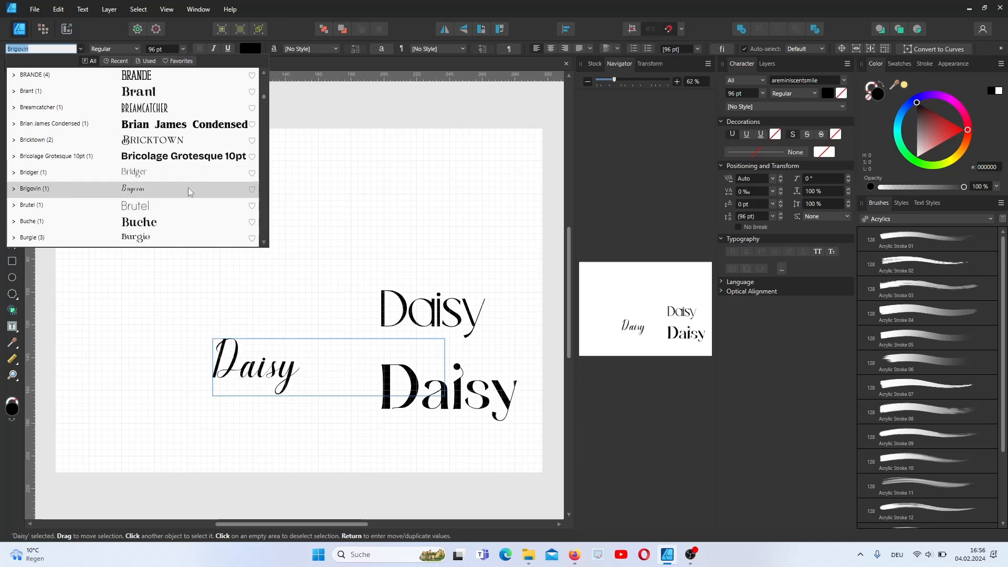
{"action": "scroll", "coordinate": [192, 239], "scroll_direction": "down", "scroll_amount": 2}
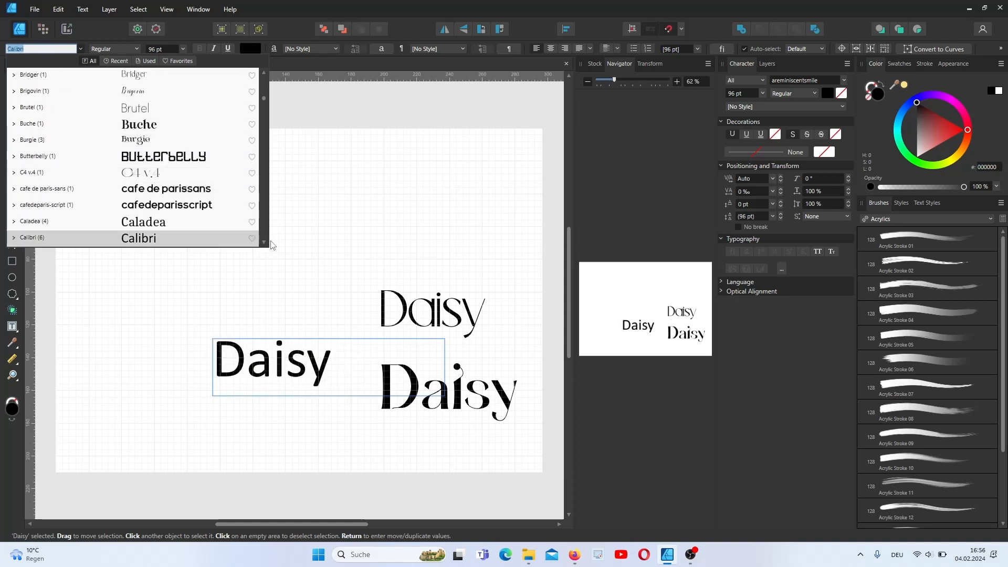
{"action": "scroll", "coordinate": [252, 239], "scroll_direction": "down", "scroll_amount": 5}
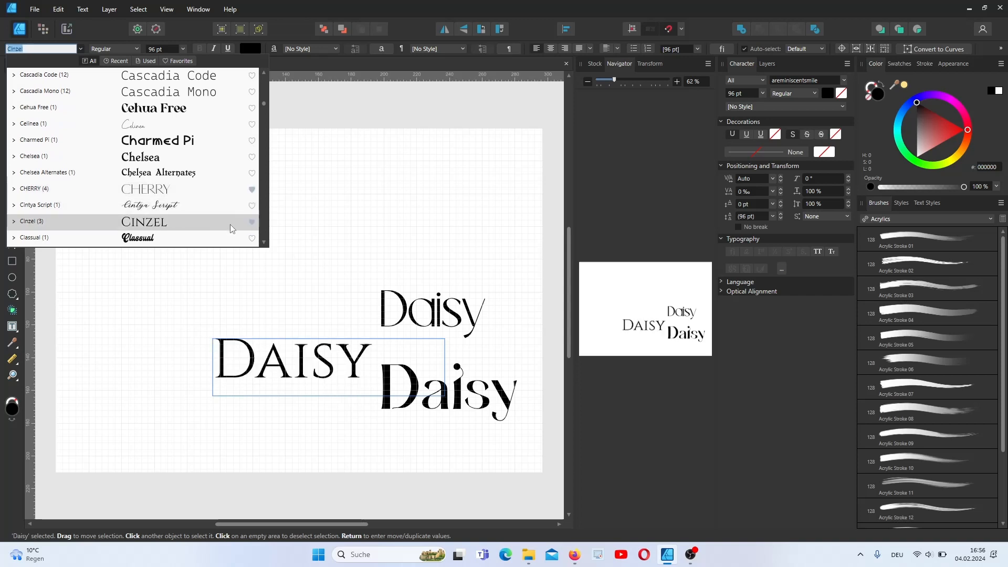
{"action": "scroll", "coordinate": [264, 244], "scroll_direction": "down", "scroll_amount": 3}
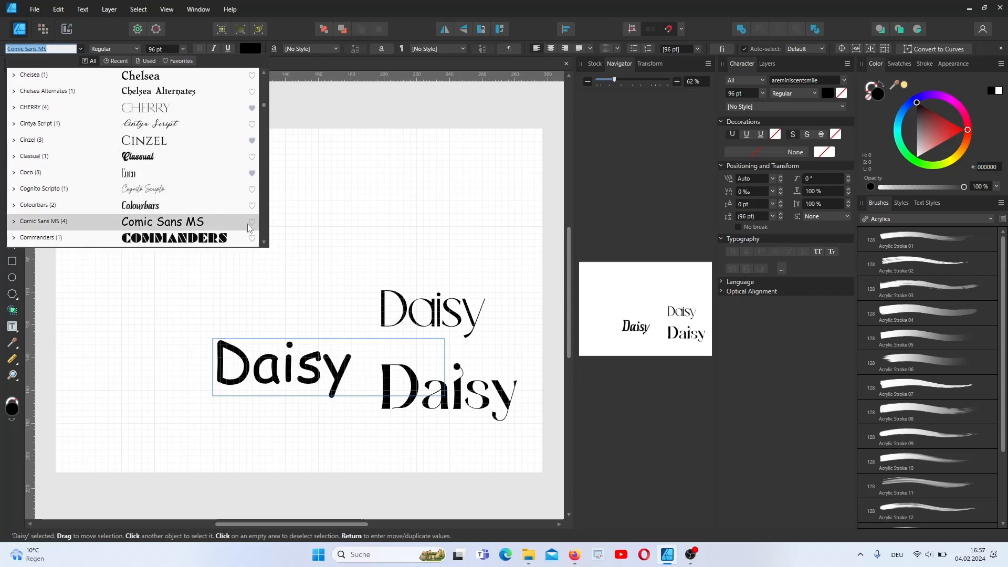
{"action": "scroll", "coordinate": [226, 184], "scroll_direction": "down", "scroll_amount": 10}
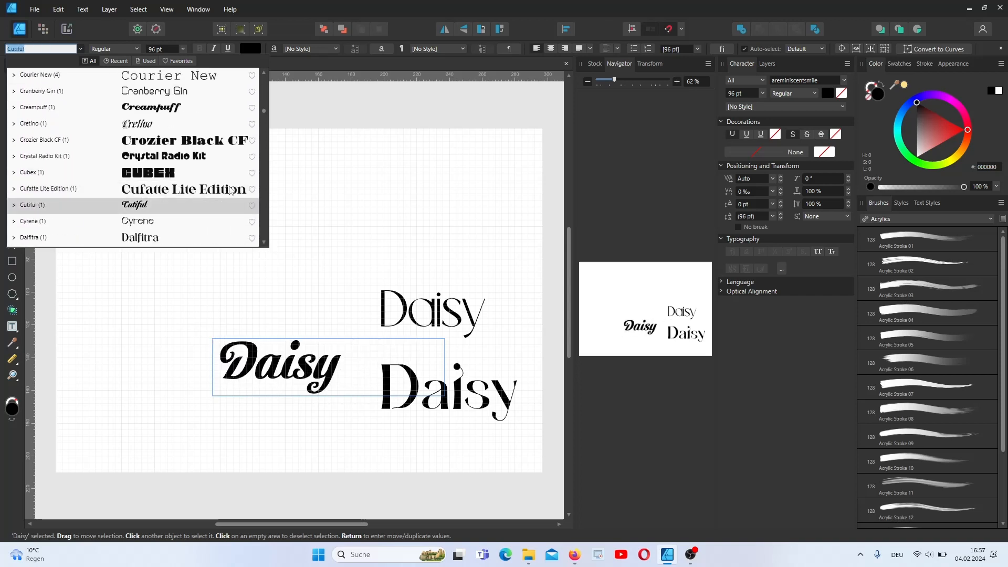
{"action": "scroll", "coordinate": [236, 210], "scroll_direction": "down", "scroll_amount": 6}
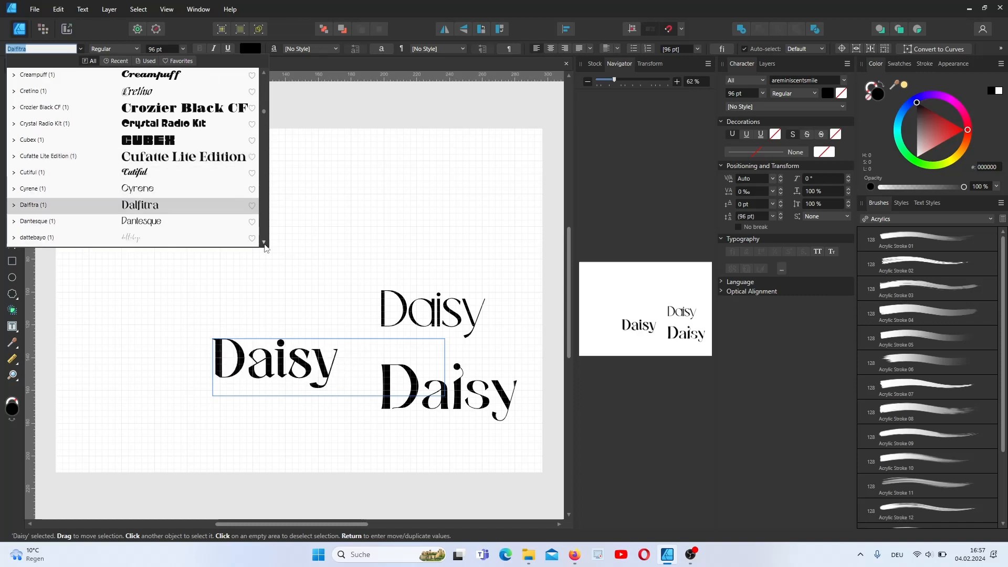
{"action": "scroll", "coordinate": [226, 226], "scroll_direction": "down", "scroll_amount": 5}
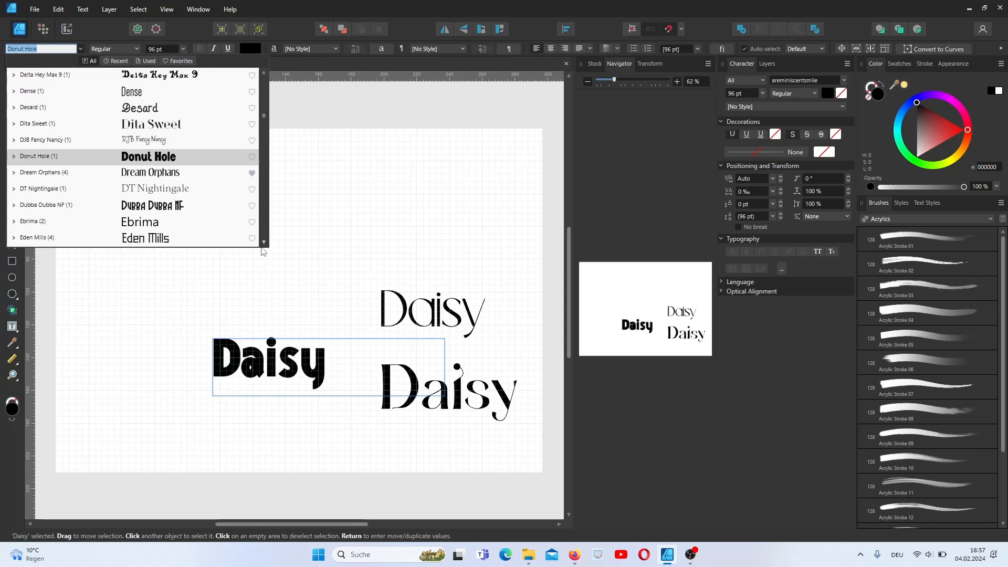
{"action": "scroll", "coordinate": [224, 194], "scroll_direction": "down", "scroll_amount": 11}
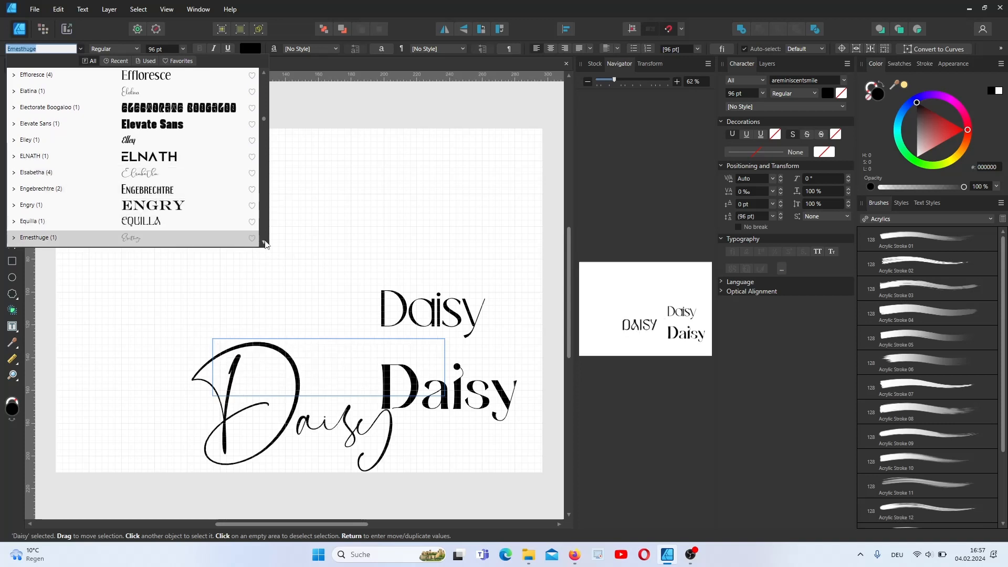
{"action": "scroll", "coordinate": [209, 219], "scroll_direction": "down", "scroll_amount": 8}
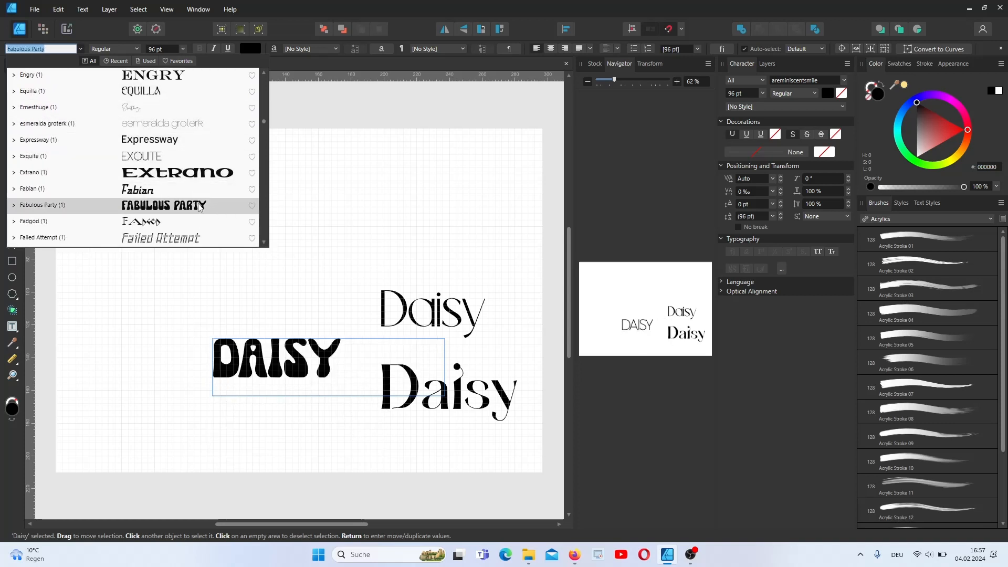
{"action": "scroll", "coordinate": [224, 200], "scroll_direction": "down", "scroll_amount": 4}
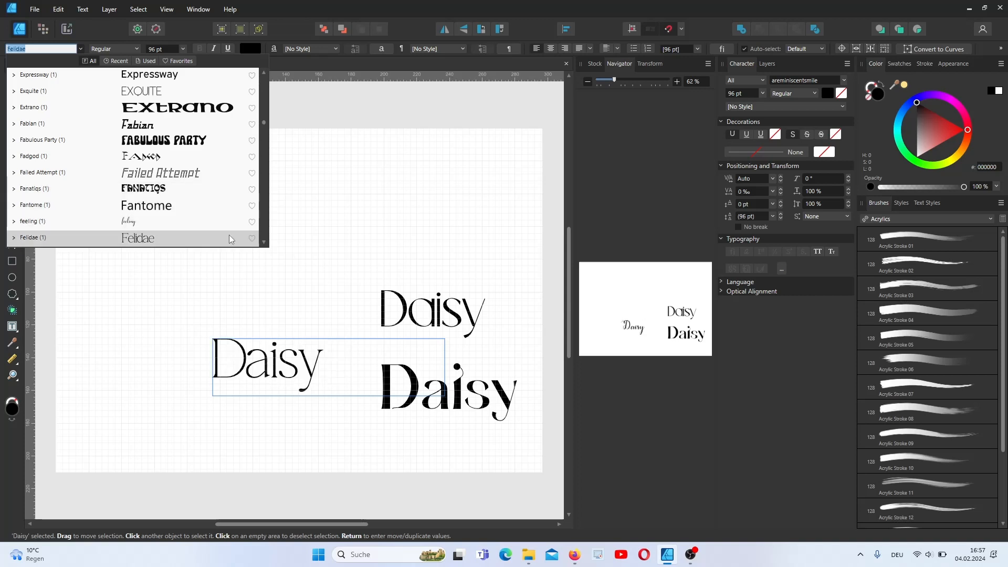
{"action": "left_click", "coordinate": [187, 243]}
Duplicate the Felidae Daisy text and set the copy's font to Kabond
{"action": "mouse_move", "coordinate": [278, 367]}
{"action": "left_mouse_down"}
{"action": "mouse_move", "coordinate": [440, 242]}
{"action": "mouse_move", "coordinate": [272, 372]}
{"action": "left_mouse_up"}
{"action": "left_click", "coordinate": [80, 49]}
{"action": "left_click", "coordinate": [265, 243]}
{"action": "scroll", "coordinate": [264, 244], "scroll_direction": "down", "scroll_amount": 17}
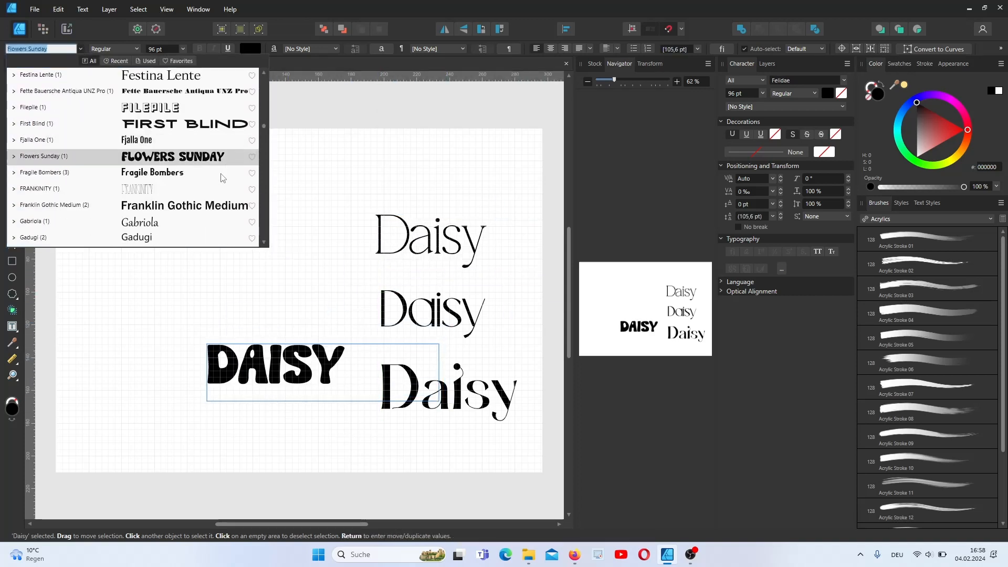
{"action": "scroll", "coordinate": [264, 245], "scroll_direction": "down", "scroll_amount": 10}
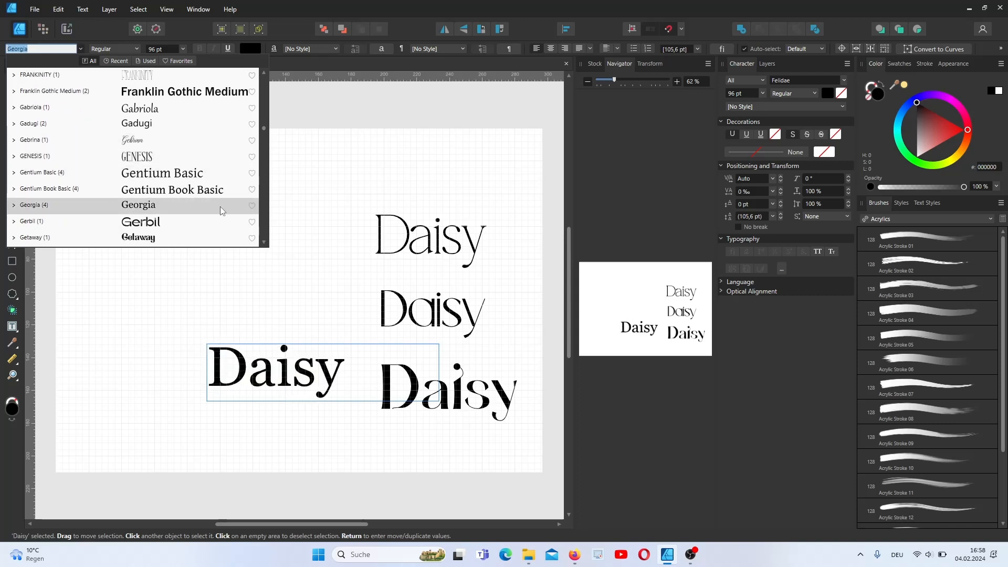
{"action": "scroll", "coordinate": [220, 220], "scroll_direction": "down", "scroll_amount": 8}
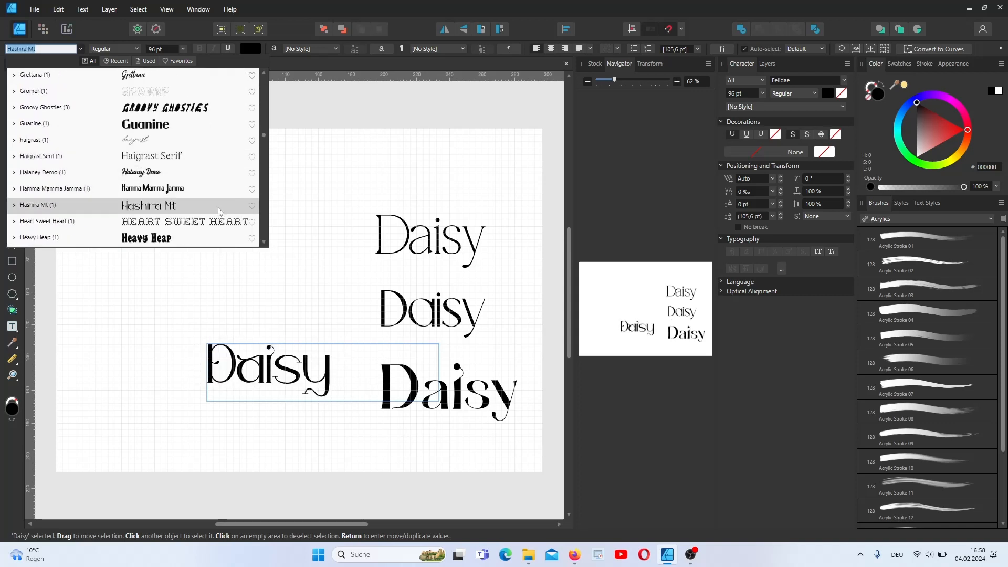
{"action": "scroll", "coordinate": [261, 245], "scroll_direction": "down", "scroll_amount": 8}
{"action": "scroll", "coordinate": [263, 246], "scroll_direction": "down", "scroll_amount": 8}
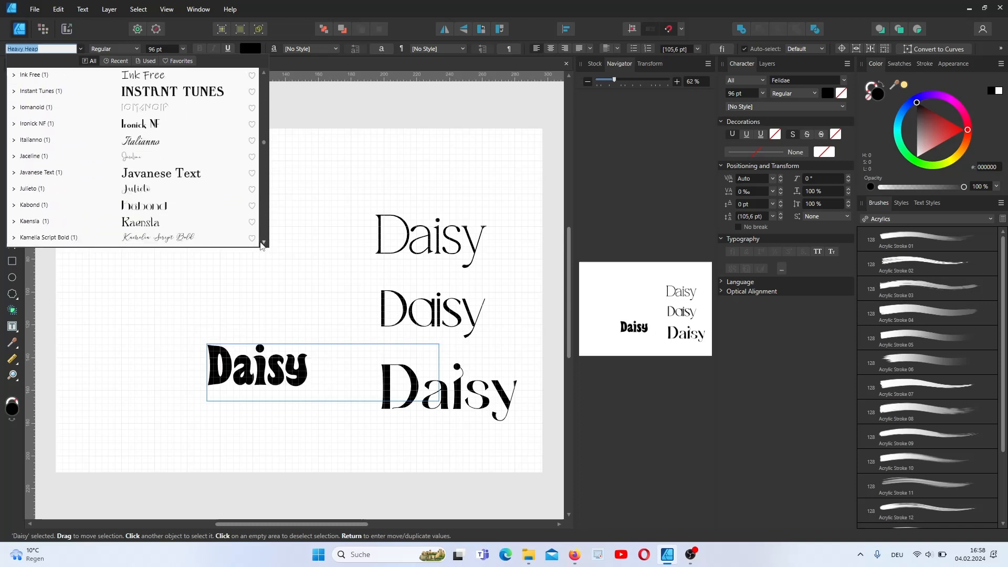
{"action": "left_click", "coordinate": [216, 206]}
Place a copy of the Kabond Daisy text above the original and convert it to ungrouped letter curves
{"action": "left_click_drag", "start_coordinate": [291, 379], "coordinate": [230, 332]}
{"action": "left_click", "coordinate": [109, 9]}
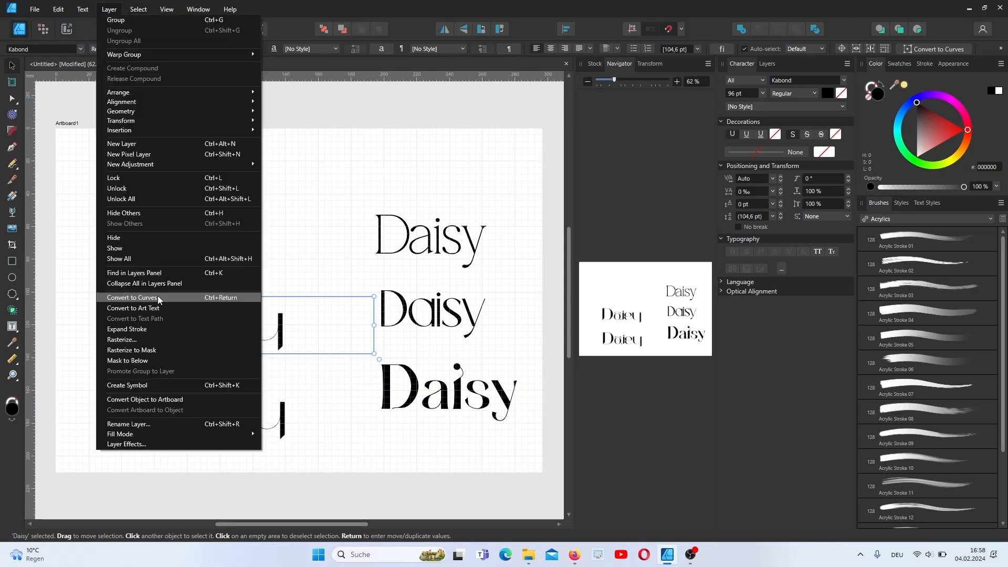
{"action": "left_click", "coordinate": [132, 297]}
{"action": "left_click", "coordinate": [109, 9]}
{"action": "left_click", "coordinate": [123, 32]}
{"action": "left_click", "coordinate": [924, 63]}
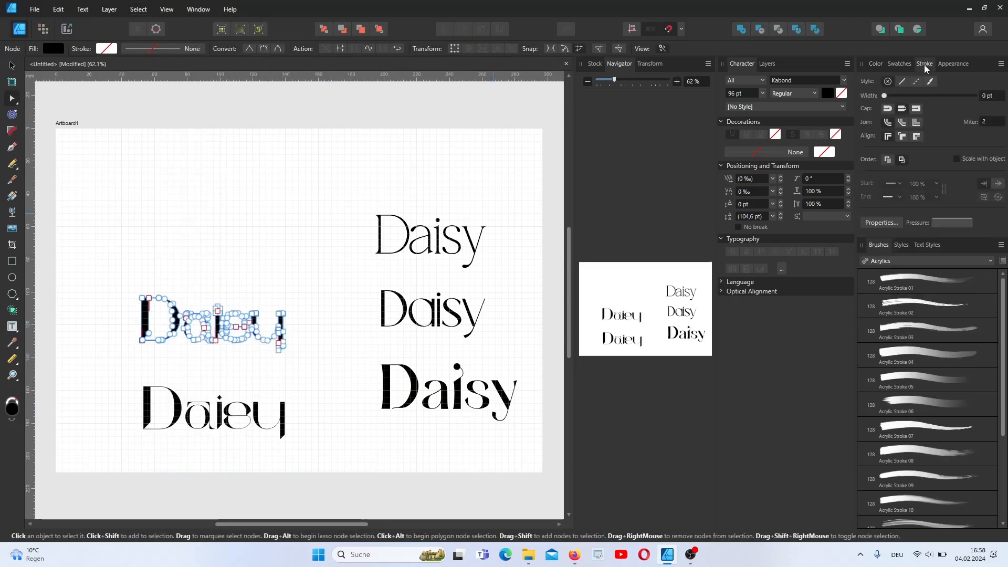
Lengthen the right stem of the converted letter a below the baseline by moving its lower tail nodes down
{"action": "left_click", "coordinate": [678, 82]}
{"action": "left_click", "coordinate": [678, 82]}
{"action": "left_click", "coordinate": [678, 81]}
{"action": "left_click_drag", "start_coordinate": [644, 308], "coordinate": [624, 312]}
{"action": "left_click", "coordinate": [228, 415]}
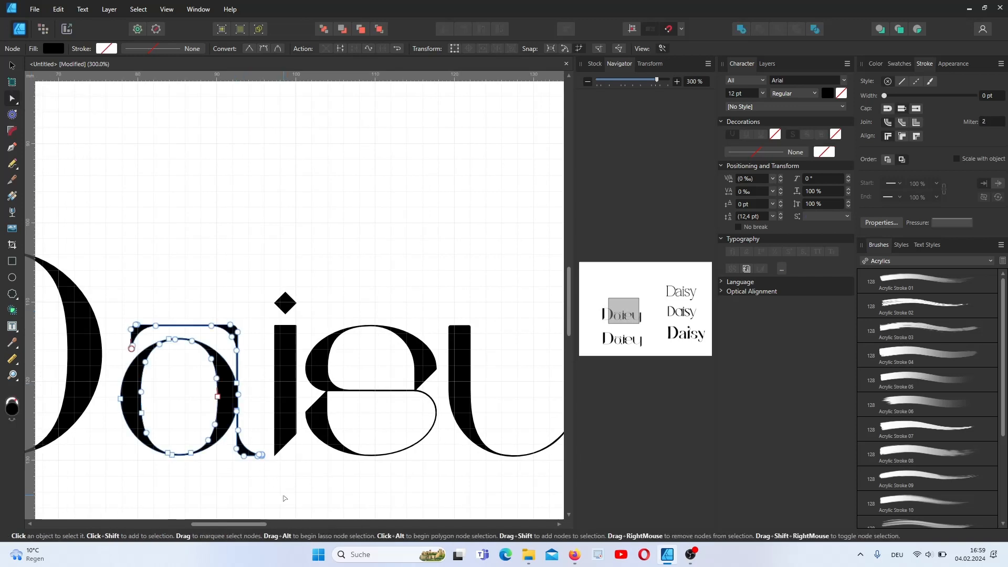
{"action": "left_click_drag", "start_coordinate": [285, 496], "coordinate": [224, 426]}
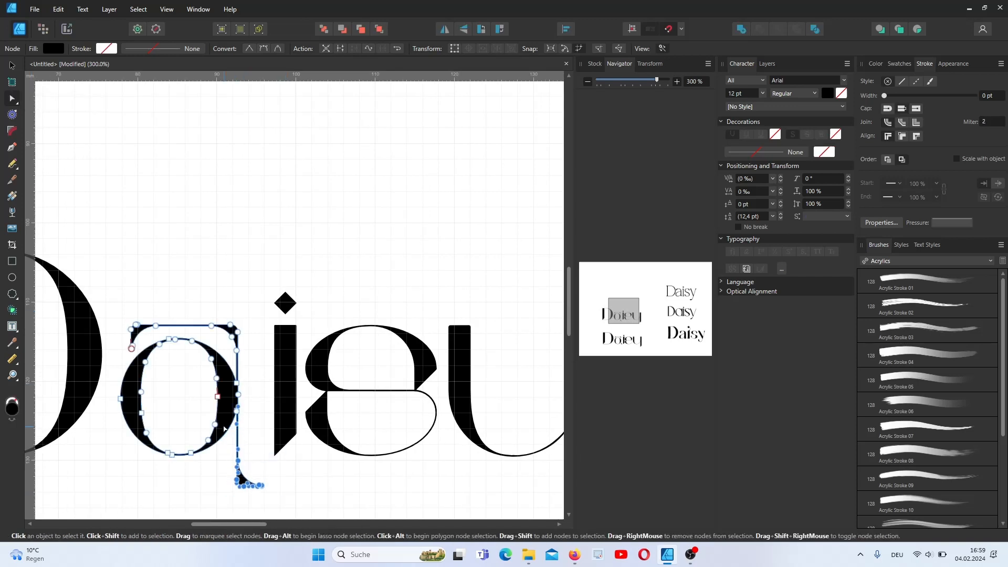
Move the i with its dot and the s left to tighten the spacing after the a
{"action": "left_click_drag", "start_coordinate": [237, 264], "coordinate": [309, 471]}
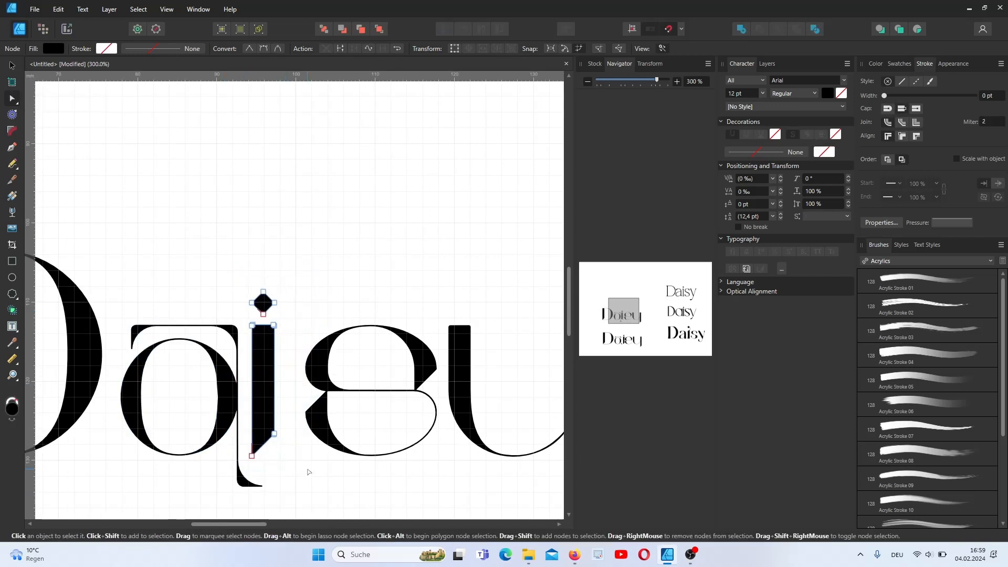
{"action": "key", "text": "Left"}
{"action": "key", "text": "Left"}
{"action": "key", "text": "Left"}
{"action": "key", "text": "Left"}
{"action": "key", "text": "Left"}
{"action": "key", "text": "Left"}
{"action": "key", "text": "Left"}
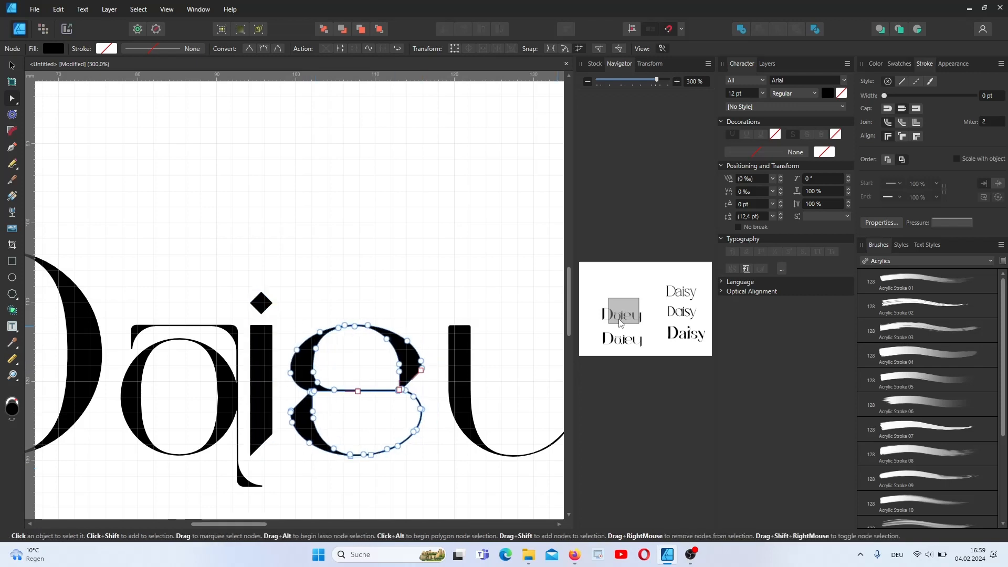
Move the letter y left to close the gap after the s
{"action": "left_click_drag", "start_coordinate": [620, 320], "coordinate": [631, 312]}
{"action": "left_click", "coordinate": [446, 388]}
{"action": "key", "text": "Left"}
{"action": "key", "text": "Left"}
{"action": "key", "text": "Left"}
{"action": "key", "text": "Left"}
{"action": "key", "text": "Left"}
{"action": "key", "text": "Left"}
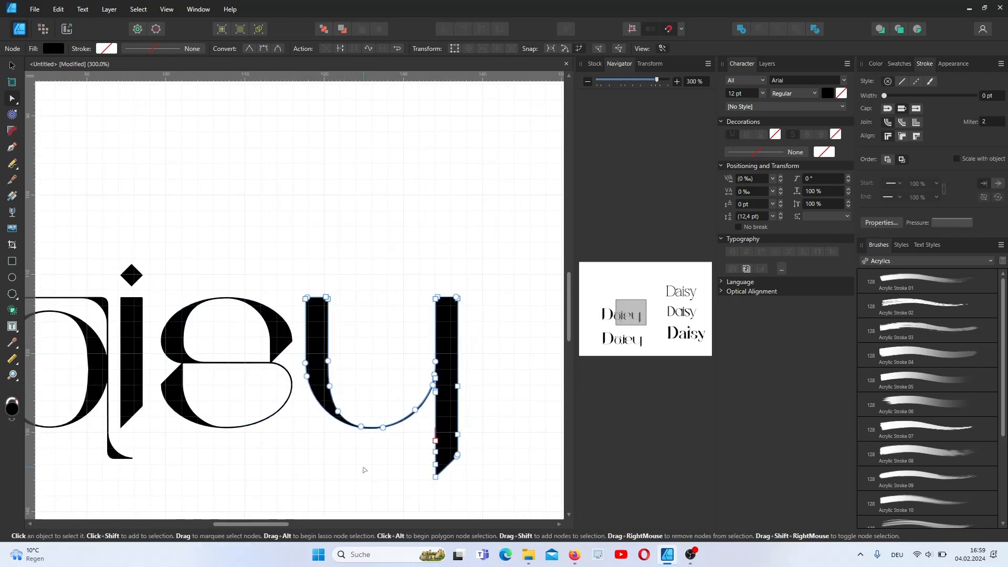
{"action": "left_click", "coordinate": [365, 470]}
Place a copy of the lengthened letter a above the converted word
{"action": "left_click", "coordinate": [112, 456]}
{"action": "left_click", "coordinate": [13, 71]}
{"action": "left_click_drag", "start_coordinate": [90, 366], "coordinate": [292, 175]}
{"action": "left_click", "coordinate": [181, 157]}
Draw a short vertical Pen line where the copied a's bowl meets its stem and divide the letter with it
{"action": "left_click", "coordinate": [12, 261]}
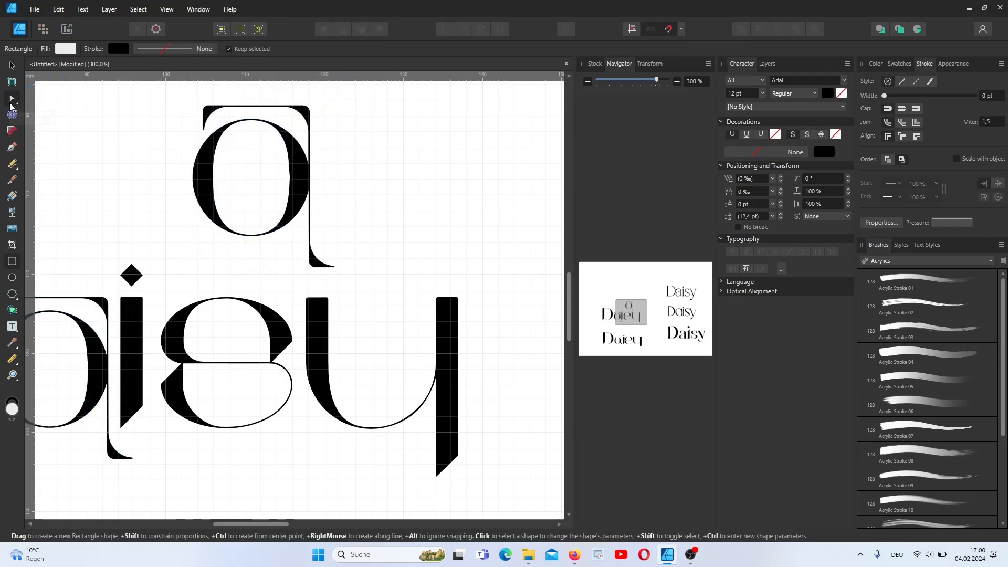
{"action": "key", "text": "ctrl+z"}
{"action": "left_click", "coordinate": [15, 152]}
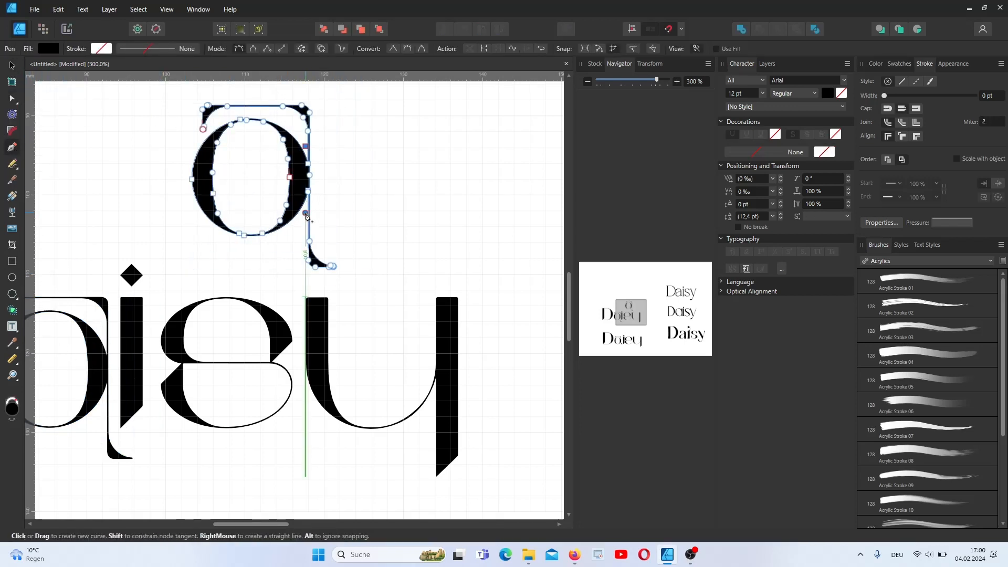
{"action": "key", "text": "v"}
{"action": "left_click_drag", "start_coordinate": [167, 86], "coordinate": [407, 286]}
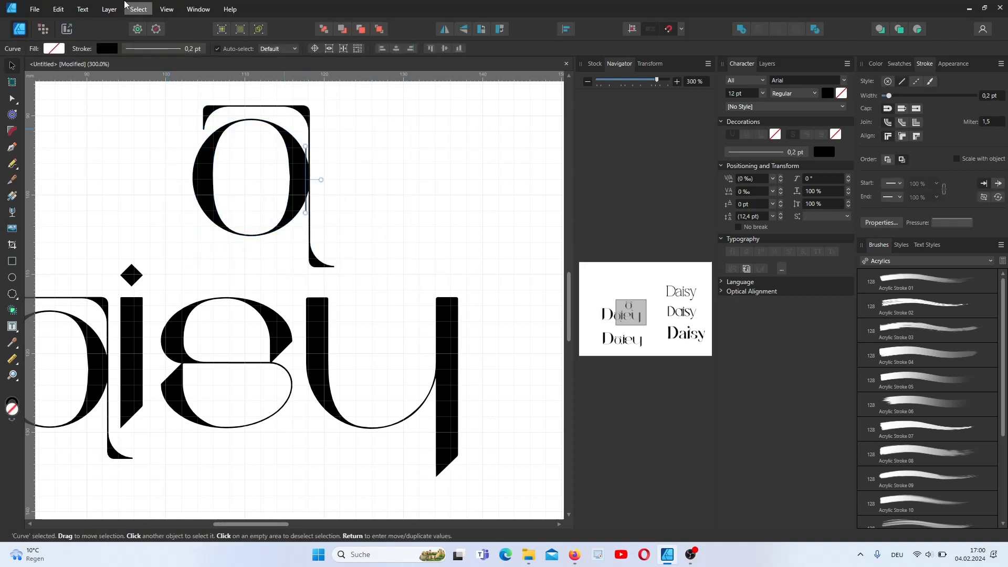
{"action": "left_click_drag", "start_coordinate": [157, 89], "coordinate": [402, 286]}
{"action": "left_click", "coordinate": [814, 30]}
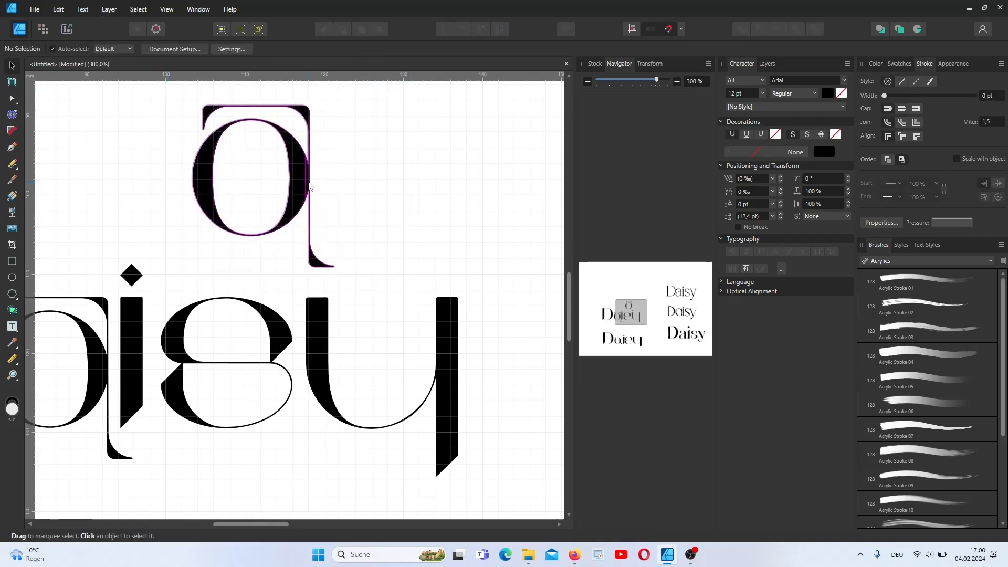
Delete the bowl and its leftover slivers from the copied a, keeping only the top bar and tailed stem
{"action": "left_click", "coordinate": [307, 190]}
{"action": "left_click", "coordinate": [677, 82]}
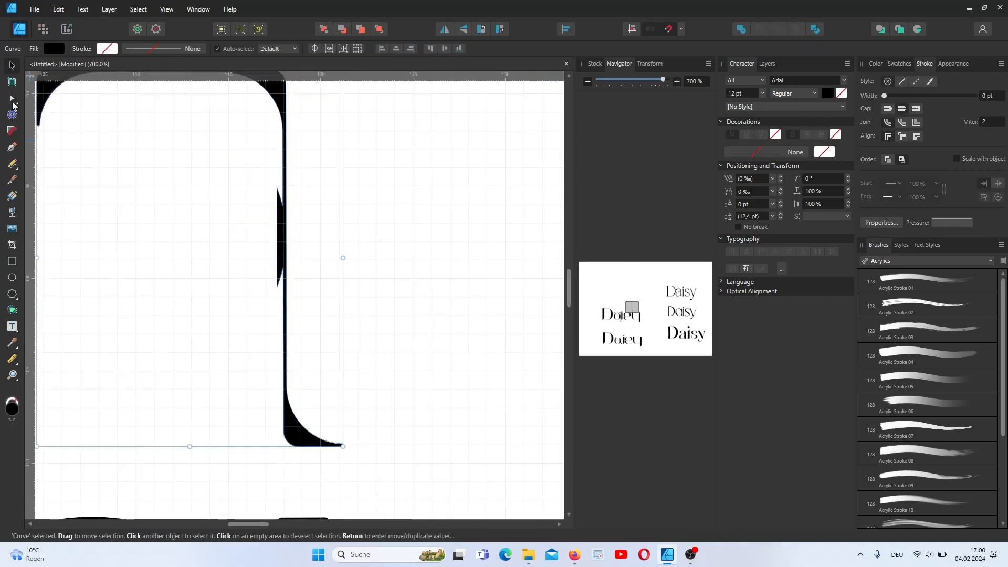
{"action": "left_click", "coordinate": [67, 104]}
{"action": "left_click_drag", "start_coordinate": [243, 174], "coordinate": [284, 333]}
{"action": "key", "text": "Delete"}
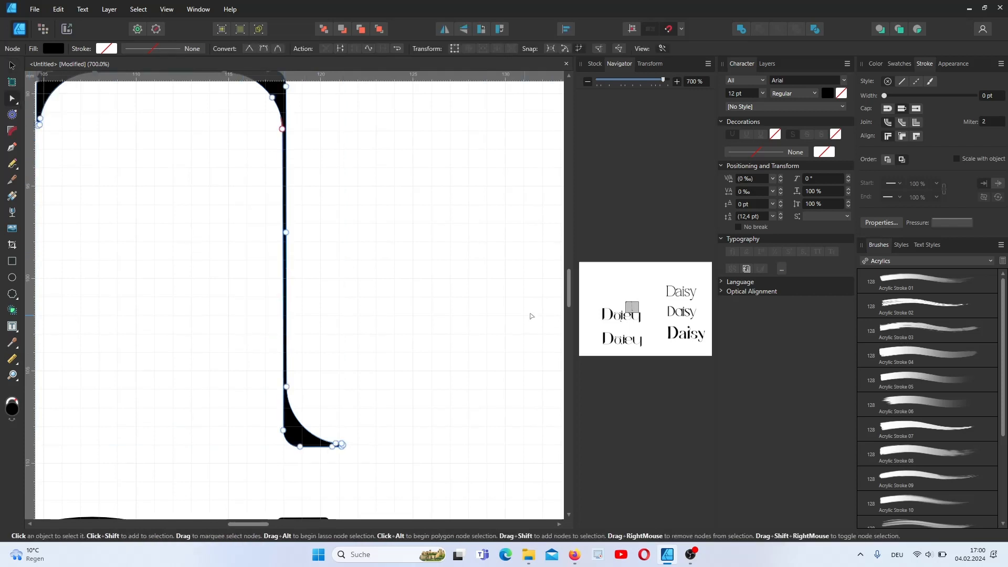
{"action": "left_click", "coordinate": [587, 82]}
{"action": "left_click", "coordinate": [587, 83]}
Place a copy of the letter y above the word and lay the cut-out a stem with its tail over the y's stem
{"action": "left_click", "coordinate": [384, 424]}
{"action": "left_click", "coordinate": [12, 66]}
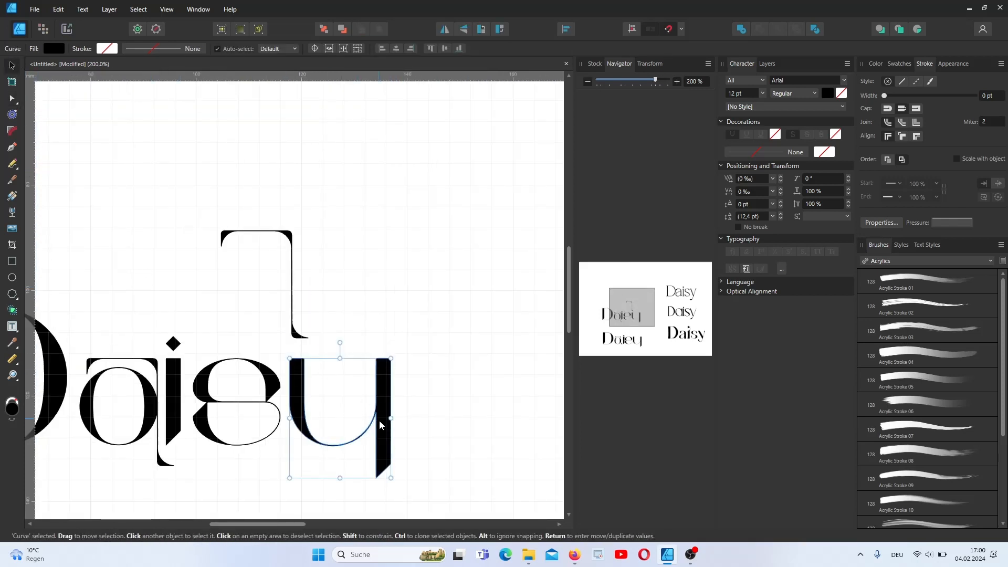
{"action": "mouse_move", "coordinate": [381, 424]}
{"action": "left_mouse_down"}
{"action": "mouse_move", "coordinate": [431, 235]}
{"action": "mouse_move", "coordinate": [414, 205]}
{"action": "left_mouse_up"}
{"action": "left_click_drag", "start_coordinate": [285, 233], "coordinate": [416, 138]}
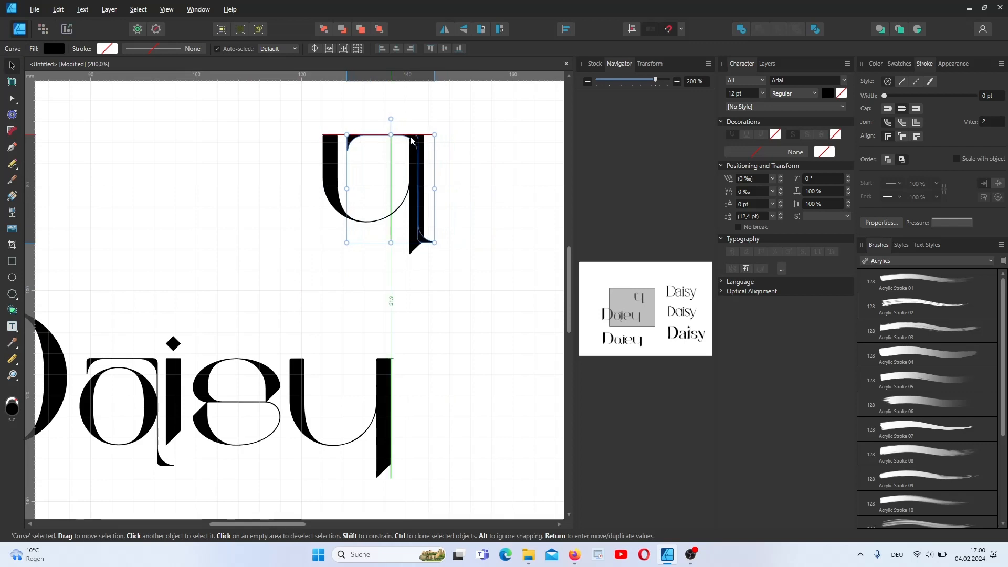
{"action": "left_click_drag", "start_coordinate": [417, 172], "coordinate": [410, 202]}
Remove the a's top bar from the overlapping shapes with Shape Builder, keeping the thin tailed stem on the y
{"action": "left_click_drag", "start_coordinate": [279, 90], "coordinate": [453, 274]}
{"action": "left_click", "coordinate": [11, 310]}
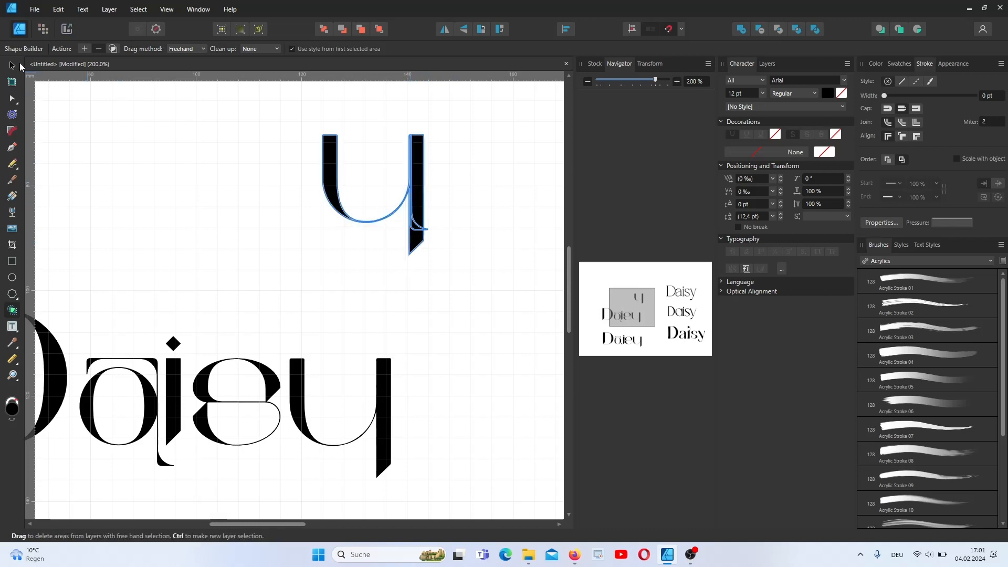
{"action": "left_click", "coordinate": [13, 65]}
Place a copy of the y and tailed stem beside the first pair and set the thin stem apart from it
{"action": "left_click_drag", "start_coordinate": [411, 201], "coordinate": [209, 190]}
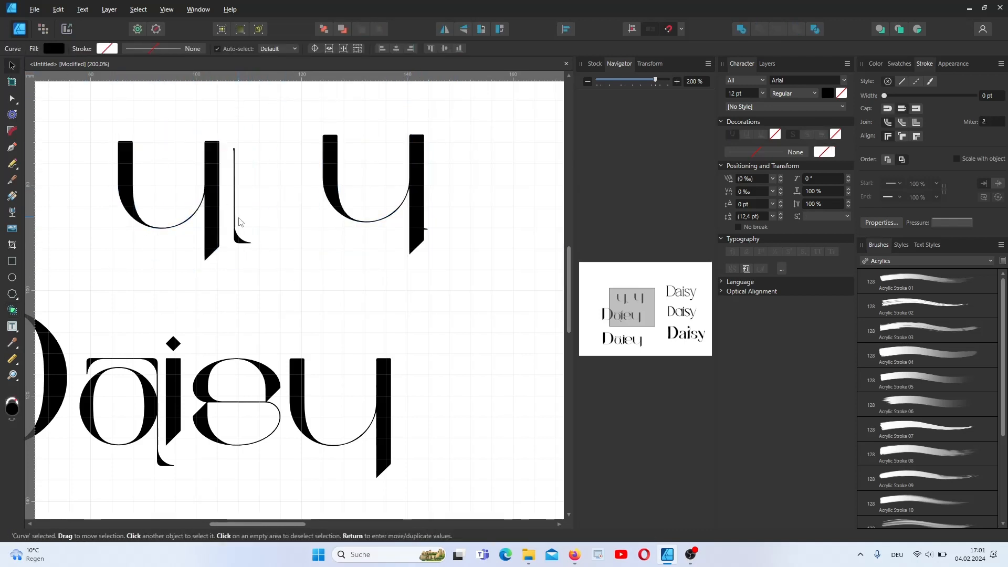
{"action": "left_click", "coordinate": [240, 243]}
{"action": "left_click_drag", "start_coordinate": [210, 230], "coordinate": [288, 248]}
{"action": "key", "text": "Delete"}
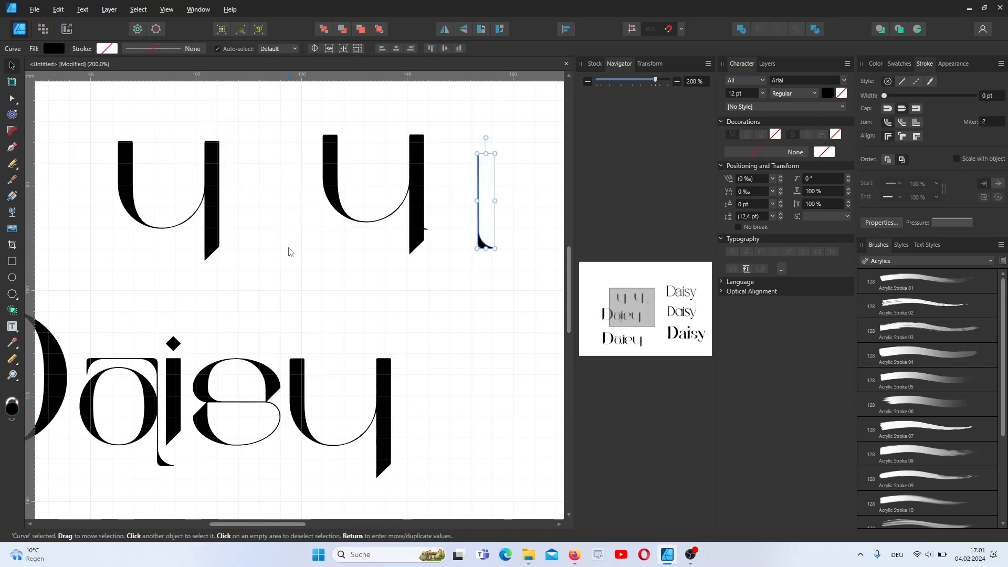
Divide the copied y with a Pen line at its bowl and replace the thick stem with the lengthened thin tailed stem
{"action": "left_click", "coordinate": [12, 151]}
{"action": "key", "text": "Escape"}
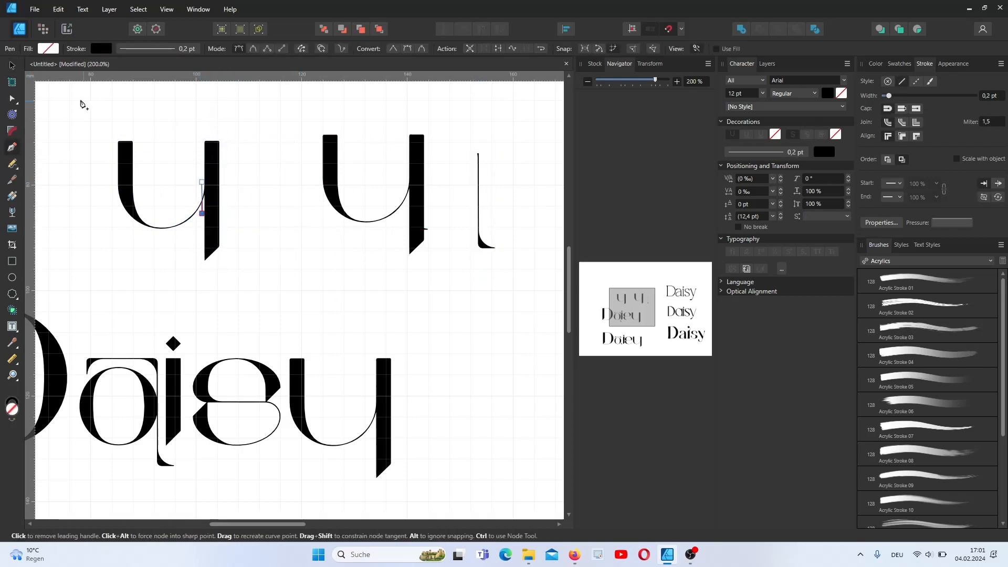
{"action": "key", "text": "v"}
{"action": "left_click_drag", "start_coordinate": [88, 108], "coordinate": [309, 296]}
{"action": "left_click", "coordinate": [215, 189]}
{"action": "key", "text": "Delete"}
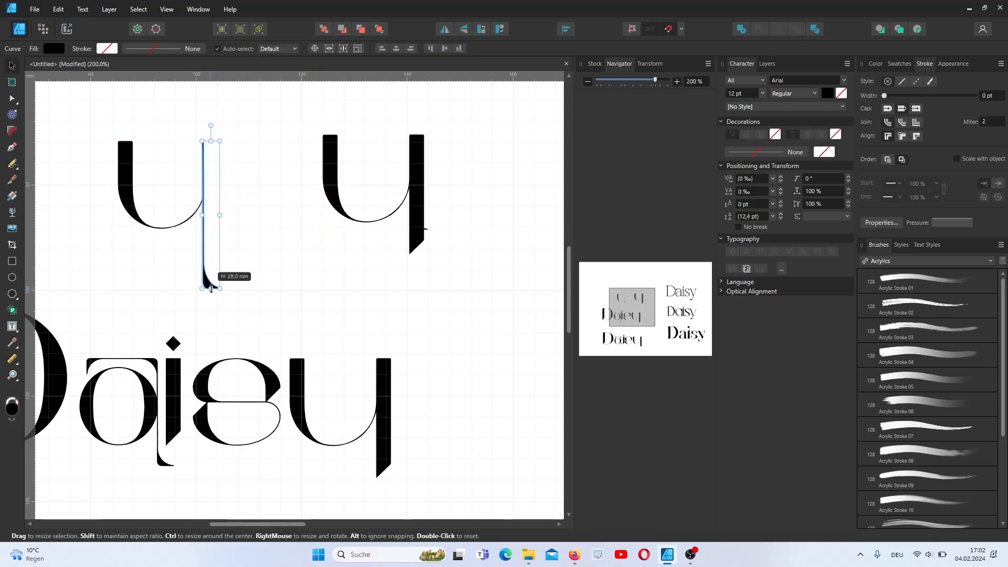
Move the original y out of the word and put the thin-stemmed y in its place after the s
{"action": "left_click", "coordinate": [588, 81]}
{"action": "left_click_drag", "start_coordinate": [359, 391], "coordinate": [523, 223]}
{"action": "left_click", "coordinate": [190, 243]}
{"action": "left_click", "coordinate": [227, 231], "text": "shift"}
{"action": "left_click_drag", "start_coordinate": [228, 228], "coordinate": [357, 396]}
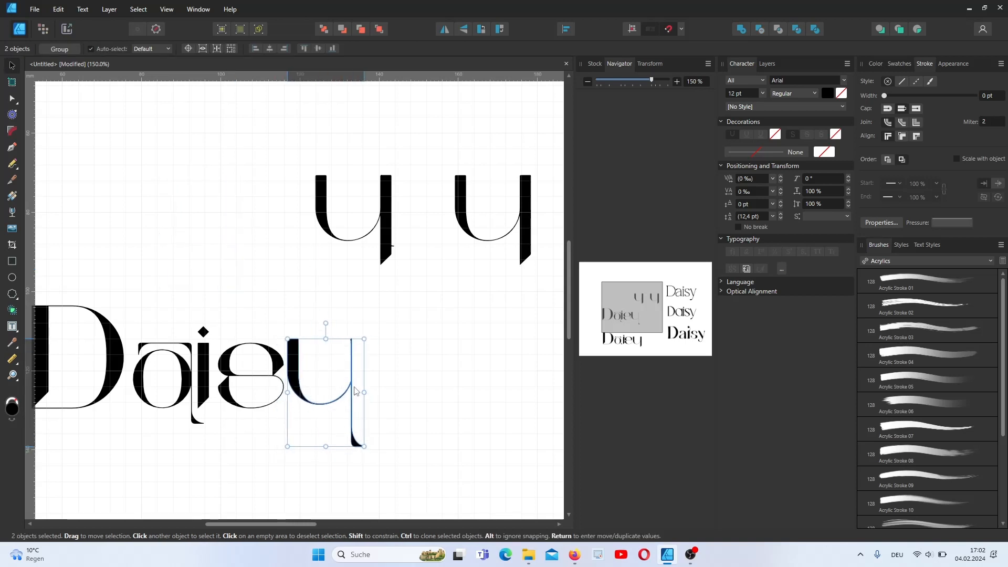
Align the thin tailed stem with the end of the y's bowl in the word
{"action": "left_click", "coordinate": [419, 422]}
{"action": "left_click", "coordinate": [355, 445]}
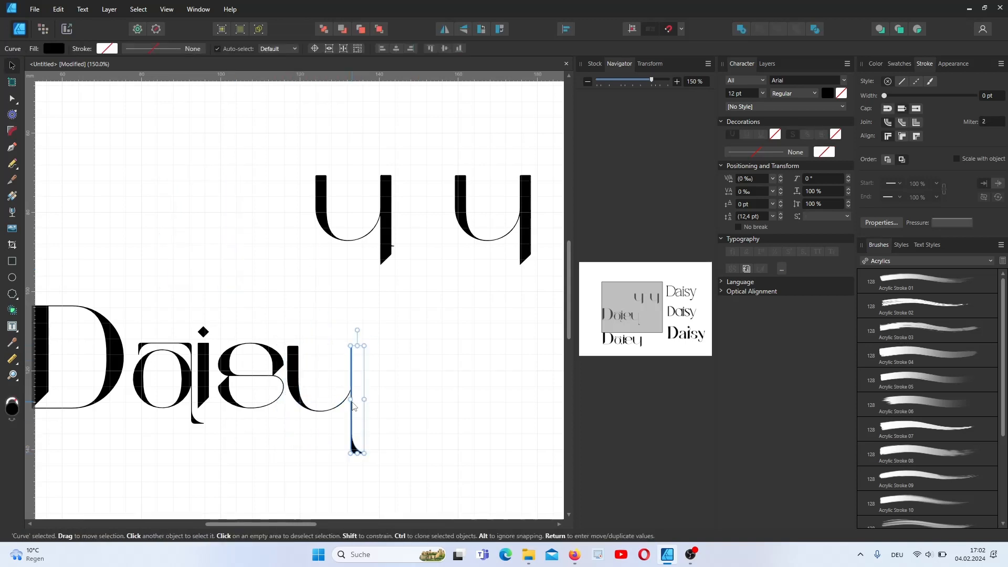
{"action": "triple_click", "coordinate": [677, 81]}
{"action": "left_click_drag", "start_coordinate": [633, 308], "coordinate": [639, 317]}
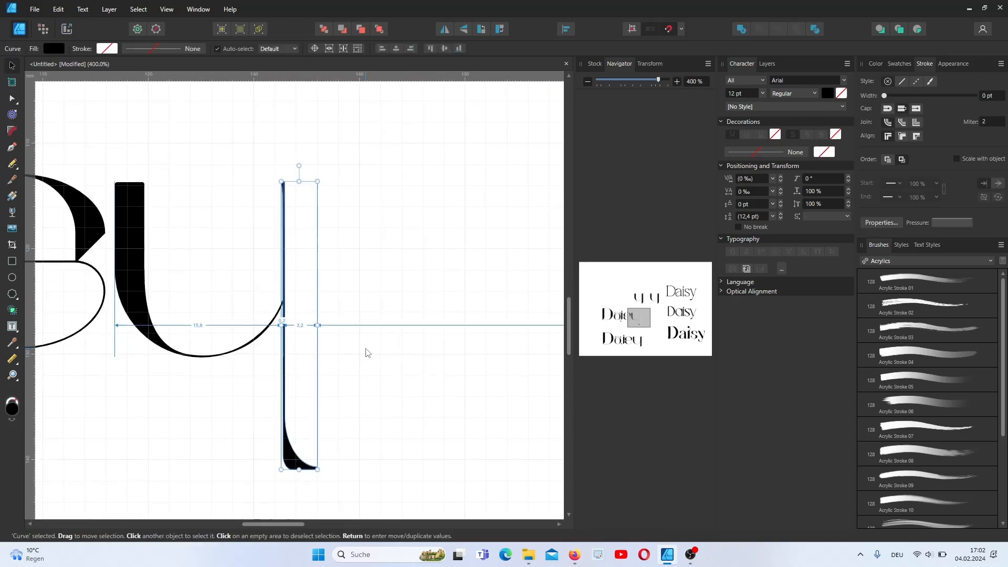
Change the stacking order of the thick-stemmed y above the word and move the letter left, clear of the tailed stem
{"action": "left_click", "coordinate": [487, 150]}
{"action": "key", "text": "ctrl+1"}
{"action": "left_click", "coordinate": [292, 180]}
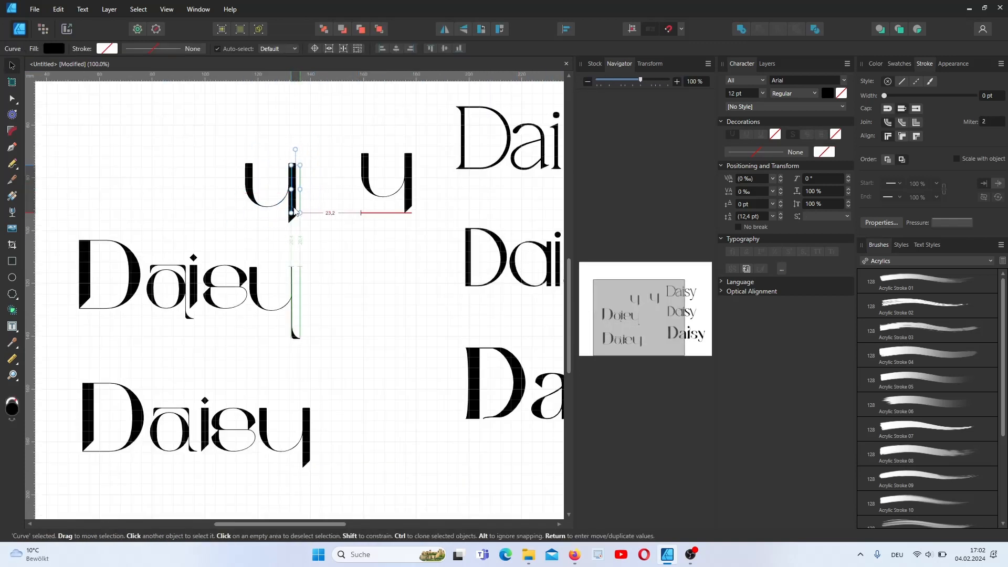
{"action": "triple_click", "coordinate": [676, 82]}
{"action": "left_click_drag", "start_coordinate": [638, 315], "coordinate": [637, 298]}
{"action": "left_click", "coordinate": [391, 336]}
{"action": "left_click", "coordinate": [311, 347]}
{"action": "left_click", "coordinate": [109, 9]}
{"action": "mouse_move", "coordinate": [133, 94]}
{"action": "left_click", "coordinate": [280, 95]}
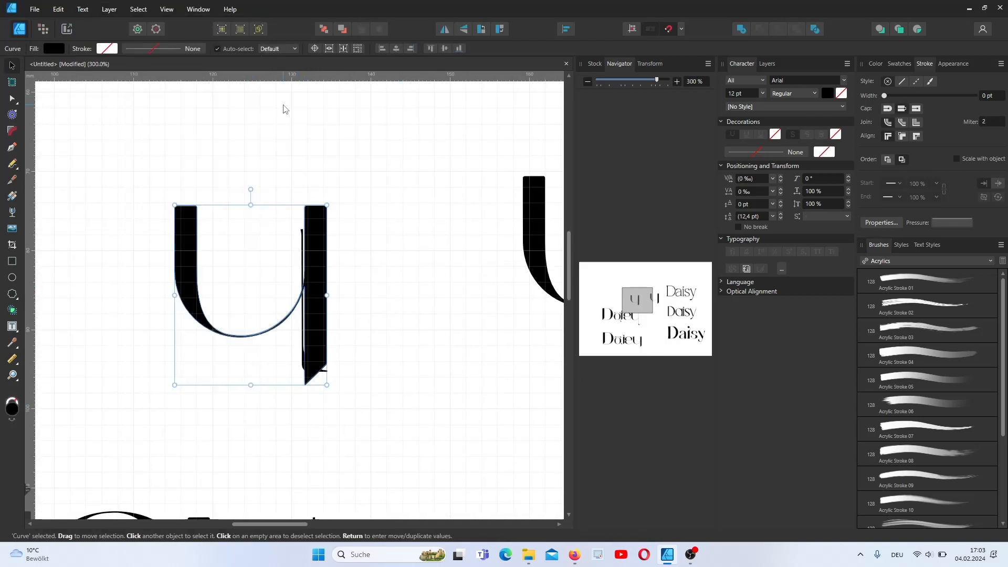
{"action": "left_click", "coordinate": [285, 113]}
{"action": "left_click_drag", "start_coordinate": [305, 243], "coordinate": [275, 267]}
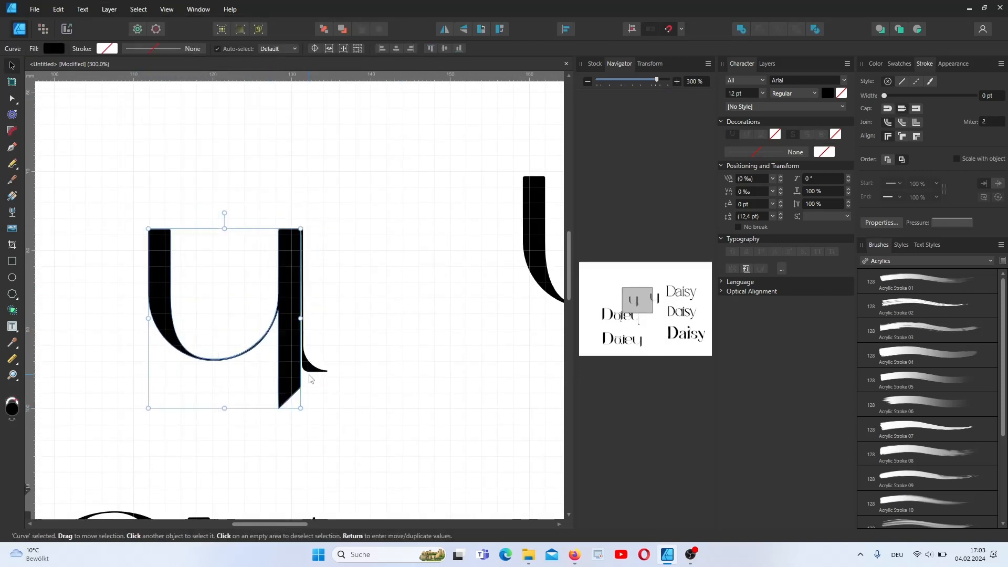
Change the tailed stem's stacking order and move it down so its curved tail sits below the y's slanted foot
{"action": "left_click", "coordinate": [367, 336]}
{"action": "left_click", "coordinate": [310, 367]}
{"action": "left_click", "coordinate": [109, 10]}
{"action": "mouse_move", "coordinate": [180, 95]}
{"action": "left_click", "coordinate": [284, 94]}
{"action": "left_click_drag", "start_coordinate": [307, 367], "coordinate": [286, 440]}
{"action": "left_click", "coordinate": [292, 442]}
{"action": "left_click", "coordinate": [286, 435]}
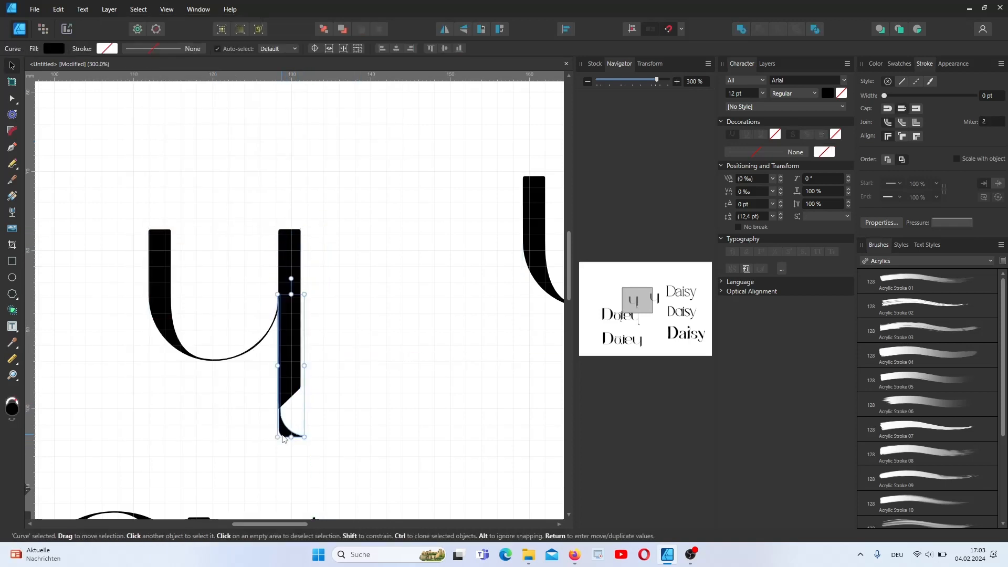
Align the tail with the inner edge of the y's thick stem and merge both shapes into one curve
{"action": "left_click", "coordinate": [285, 241], "text": "shift"}
{"action": "left_click", "coordinate": [291, 441]}
{"action": "left_click", "coordinate": [287, 432]}
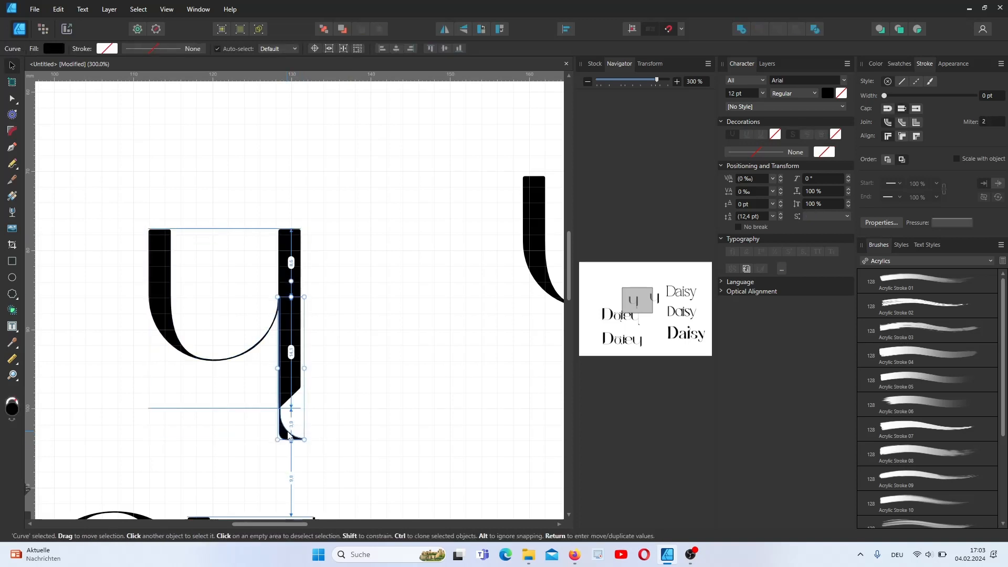
{"action": "left_click", "coordinate": [288, 341]}
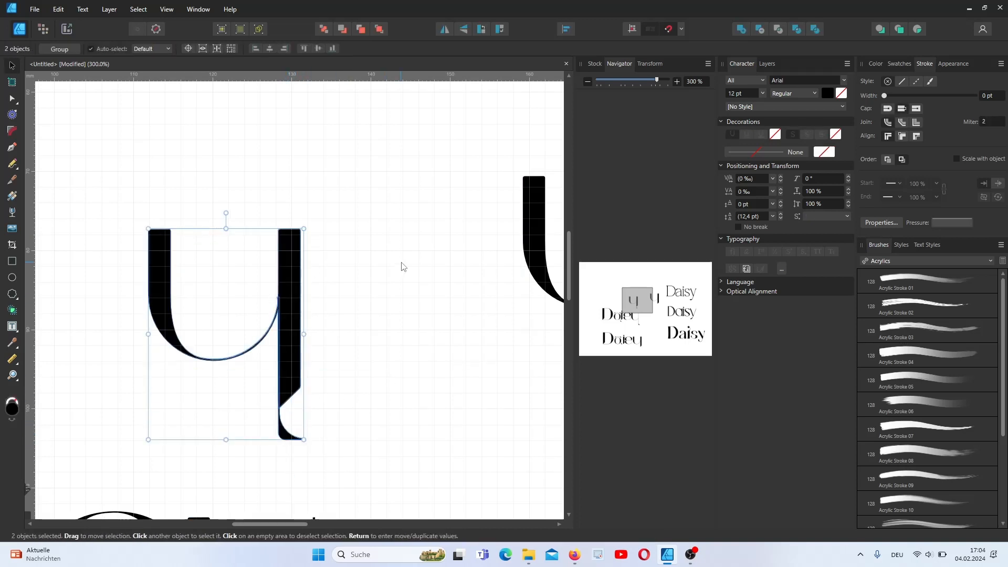
{"action": "left_click", "coordinate": [349, 314]}
Clean up the protruding nodes where the merged y's bowl meets its stem
{"action": "left_click", "coordinate": [676, 83]}
{"action": "left_click", "coordinate": [676, 83]}
{"action": "left_click", "coordinate": [675, 83]}
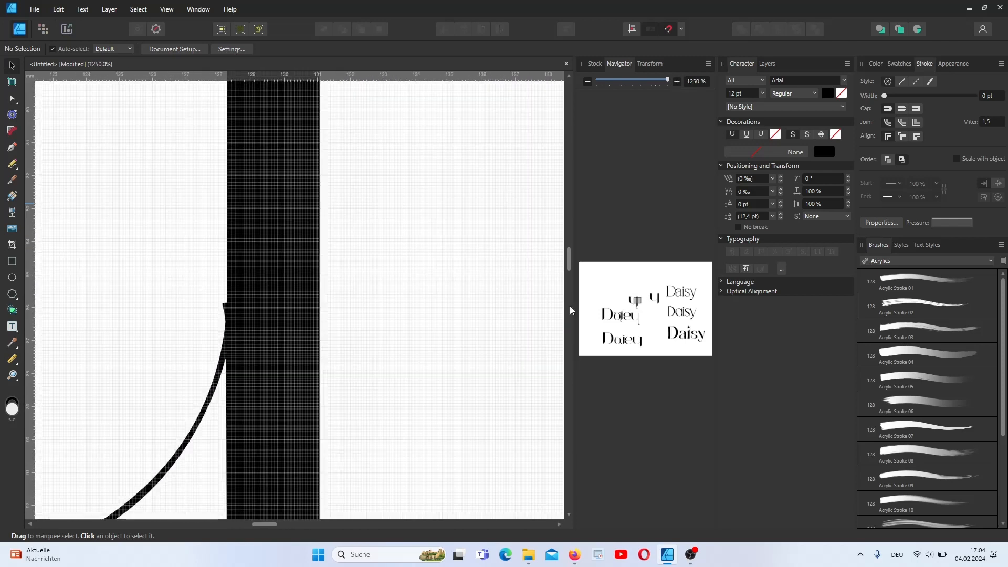
{"action": "left_click", "coordinate": [206, 290]}
{"action": "left_click_drag", "start_coordinate": [225, 322], "coordinate": [225, 322]}
{"action": "key", "text": "Delete"}
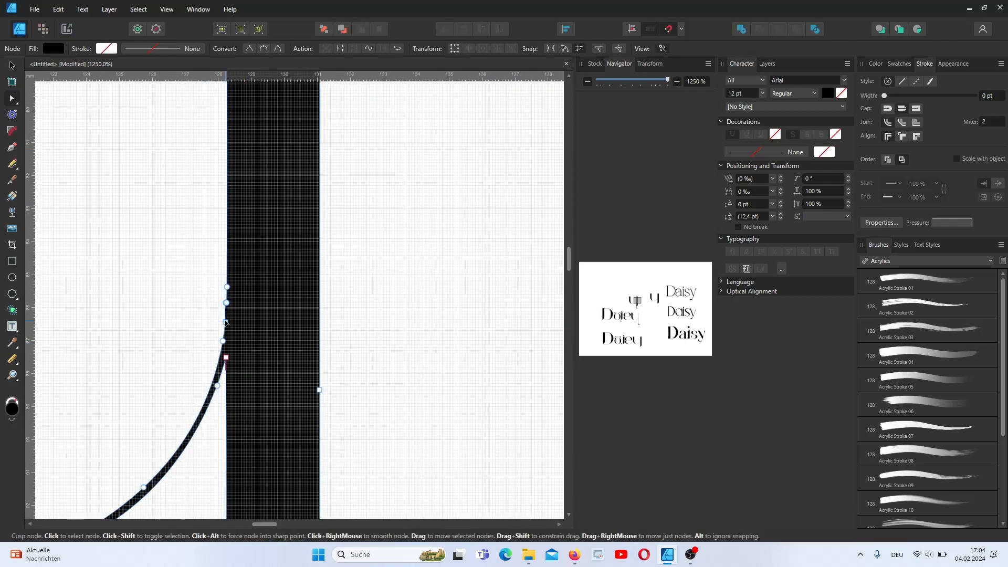
{"action": "left_click", "coordinate": [243, 326]}
{"action": "left_click", "coordinate": [242, 326]}
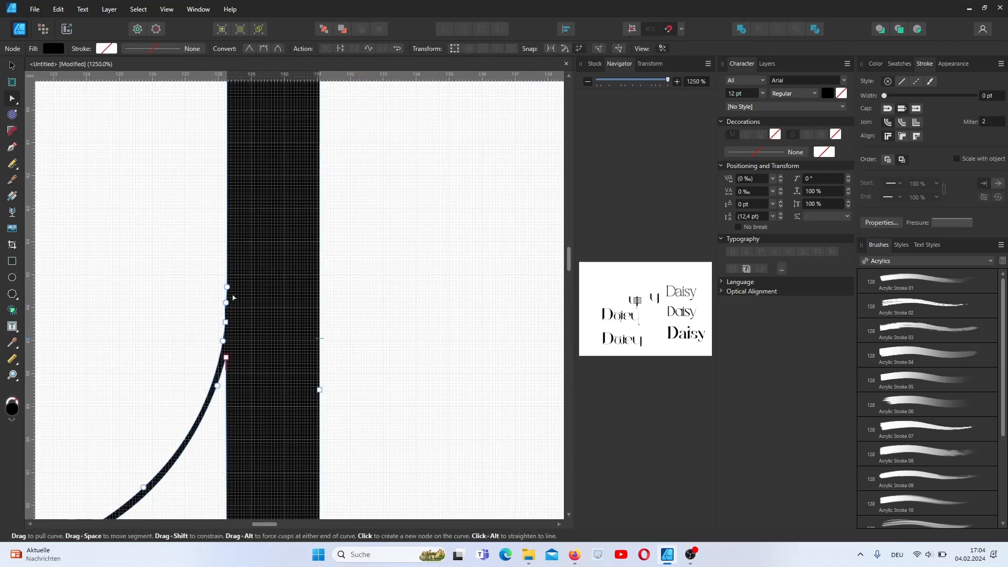
Move the thin-stemmed y out of the word and place the merged thick-stemmed y after the s
{"action": "left_click", "coordinate": [586, 83]}
{"action": "left_click", "coordinate": [586, 83]}
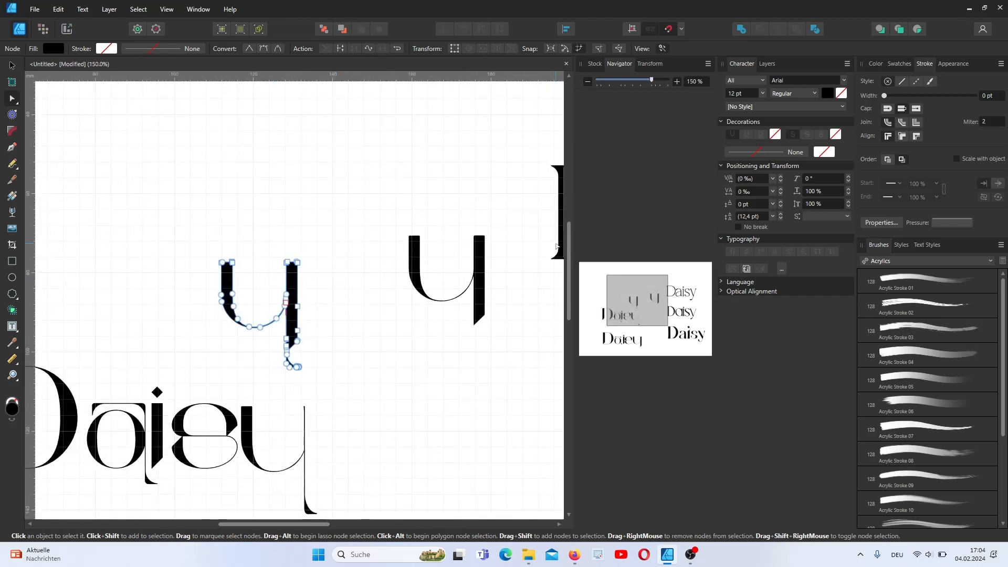
{"action": "left_click", "coordinate": [39, 154]}
{"action": "left_click", "coordinate": [12, 65]}
{"action": "left_click", "coordinate": [305, 494]}
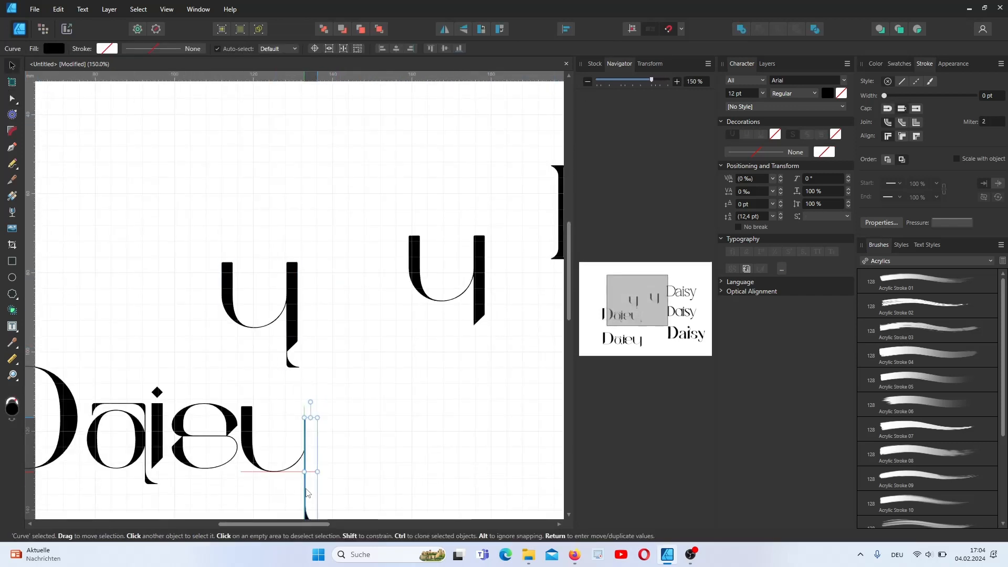
{"action": "left_click", "coordinate": [266, 467], "text": "shift"}
{"action": "left_click_drag", "start_coordinate": [266, 468], "coordinate": [138, 279]}
{"action": "left_click_drag", "start_coordinate": [296, 305], "coordinate": [321, 462]}
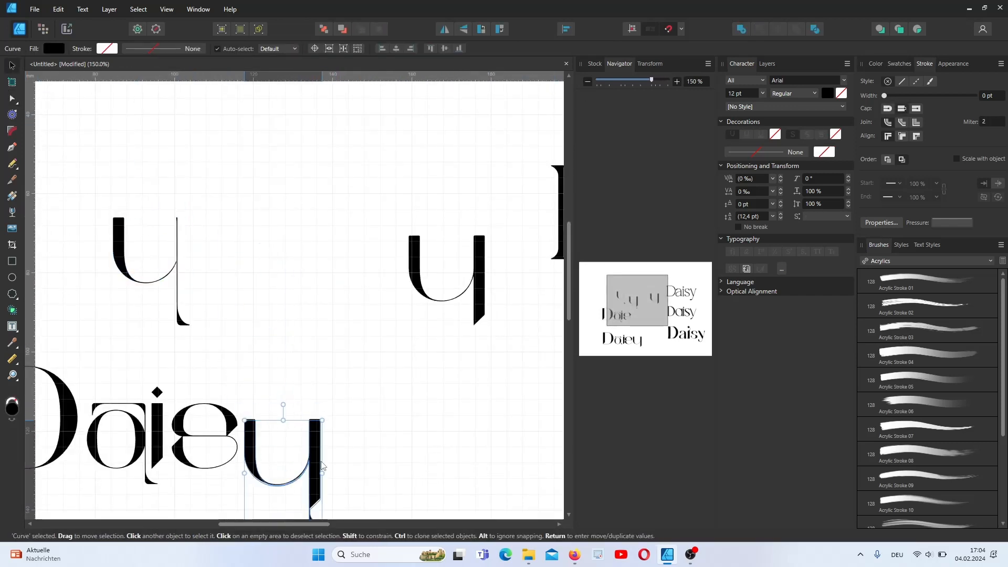
{"action": "left_click", "coordinate": [334, 454]}
Place a copy of the customised word above the original and delete the y from the copy
{"action": "key", "text": "ctrl+minus"}
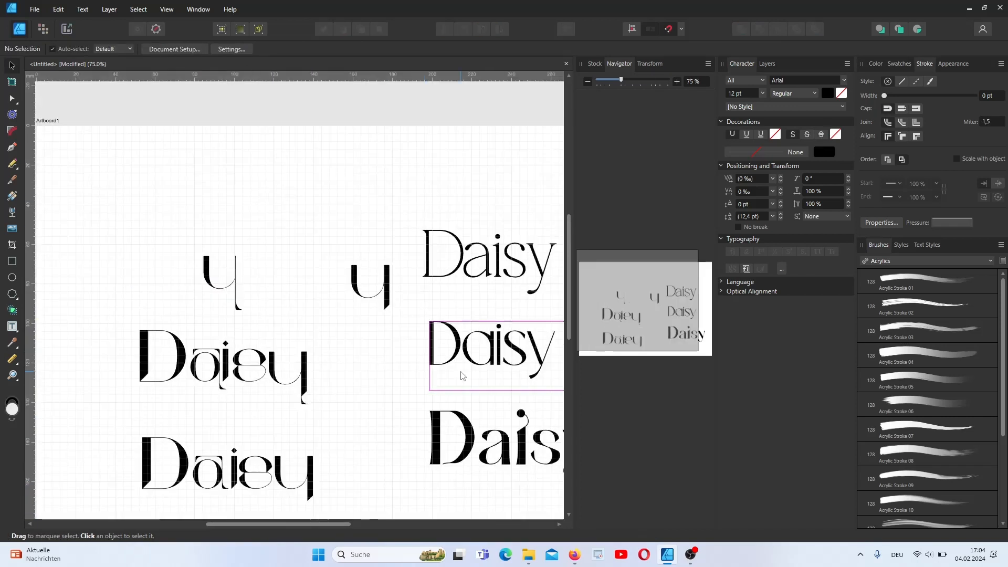
{"action": "left_click", "coordinate": [208, 278]}
{"action": "left_click", "coordinate": [236, 305], "text": "shift"}
{"action": "left_click_drag", "start_coordinate": [104, 309], "coordinate": [374, 415]}
{"action": "left_click_drag", "start_coordinate": [283, 385], "coordinate": [273, 223]}
{"action": "left_click", "coordinate": [292, 285]}
{"action": "left_click", "coordinate": [294, 220]}
{"action": "key", "text": "Delete"}
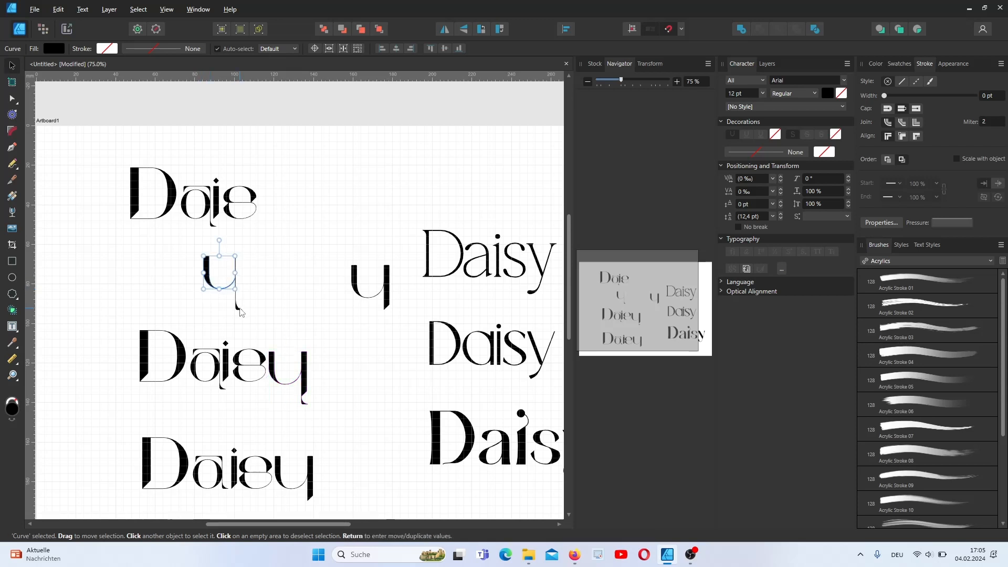
Complete the copied word with the thin-stemmed y after its s
{"action": "left_click", "coordinate": [239, 312], "text": "shift"}
{"action": "left_click_drag", "start_coordinate": [218, 282], "coordinate": [278, 218]}
{"action": "left_click", "coordinate": [196, 287]}
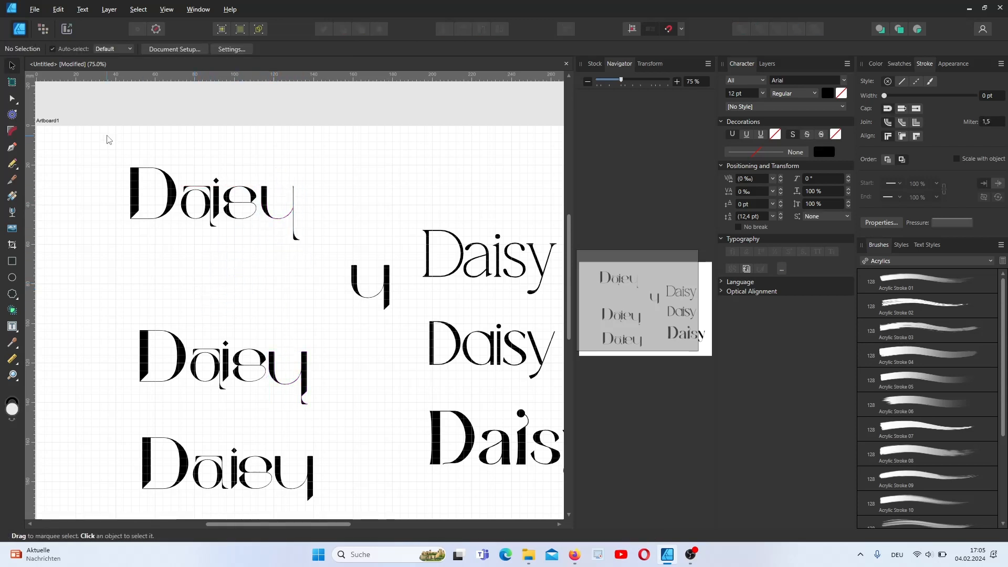
Delete the word variant with the thin-stemmed y and the spare original y
{"action": "left_click_drag", "start_coordinate": [106, 136], "coordinate": [328, 258]}
{"action": "key", "text": "Delete"}
{"action": "left_click", "coordinate": [386, 283]}
{"action": "key", "text": "Delete"}
Move the customised word up near the artboard's top and shift the lower Daisy word to the artboard's left edge
{"action": "left_click_drag", "start_coordinate": [122, 289], "coordinate": [375, 436]}
{"action": "left_click_drag", "start_coordinate": [288, 377], "coordinate": [296, 203]}
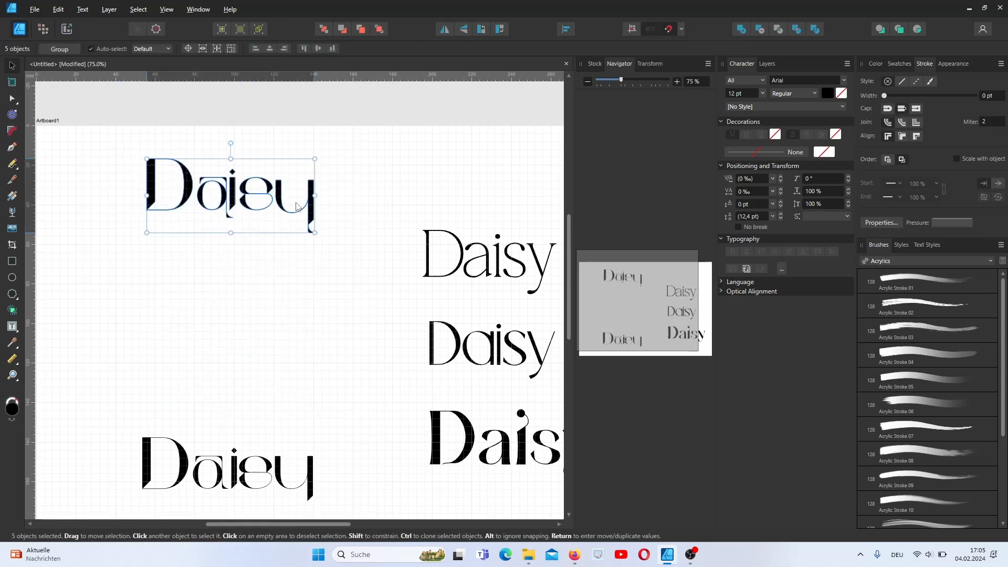
{"action": "left_click", "coordinate": [127, 418]}
{"action": "left_click_drag", "start_coordinate": [260, 479], "coordinate": [169, 479]}
{"action": "left_click", "coordinate": [362, 404]}
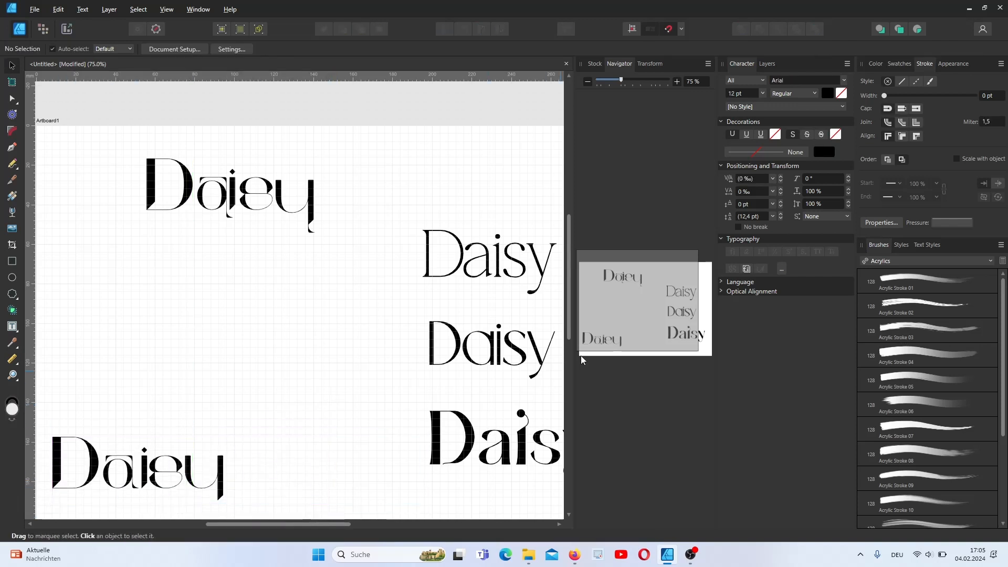
Delete the three Daisy font samples on the right side of the artboard
{"action": "left_click_drag", "start_coordinate": [643, 310], "coordinate": [658, 302]}
{"action": "left_click_drag", "start_coordinate": [298, 172], "coordinate": [549, 501]}
{"action": "double_click", "coordinate": [452, 452]}
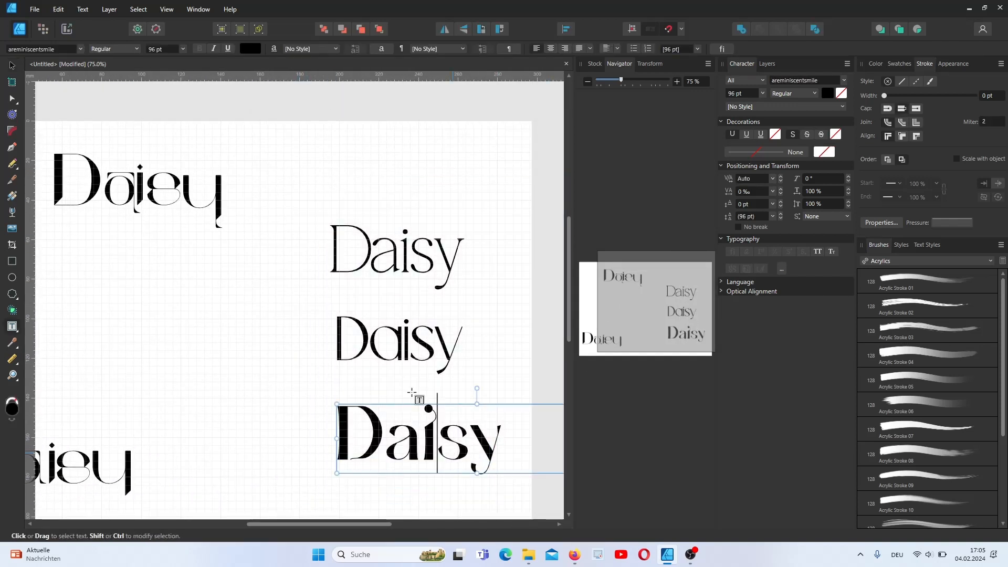
{"action": "left_click", "coordinate": [13, 64]}
{"action": "left_click", "coordinate": [391, 338], "text": "shift"}
{"action": "left_click", "coordinate": [383, 268], "text": "shift"}
{"action": "key", "text": "Delete"}
Move the customised Daisy word down and right, closer to the artboard's centre
{"action": "left_click_drag", "start_coordinate": [655, 297], "coordinate": [632, 289]}
{"action": "left_click_drag", "start_coordinate": [131, 163], "coordinate": [440, 331]}
{"action": "left_click_drag", "start_coordinate": [294, 231], "coordinate": [338, 276]}
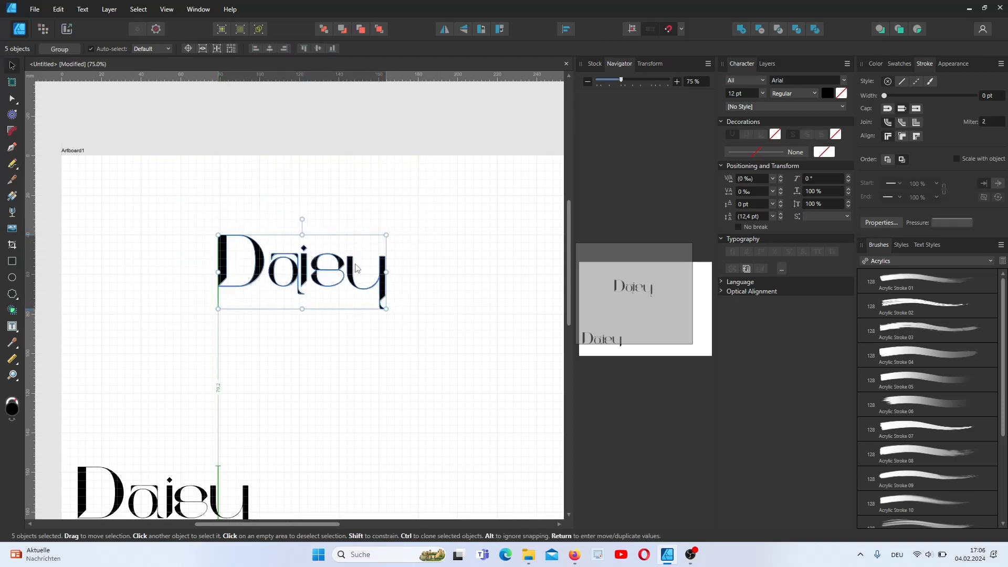
{"action": "left_click", "coordinate": [324, 225]}
Add horizontal guides at the D's top, x-height, baseline and a's tail end, and vertical guides bounding the gap between D and a
{"action": "left_click", "coordinate": [678, 82]}
{"action": "left_click", "coordinate": [678, 82]}
{"action": "left_click_drag", "start_coordinate": [634, 299], "coordinate": [637, 290]}
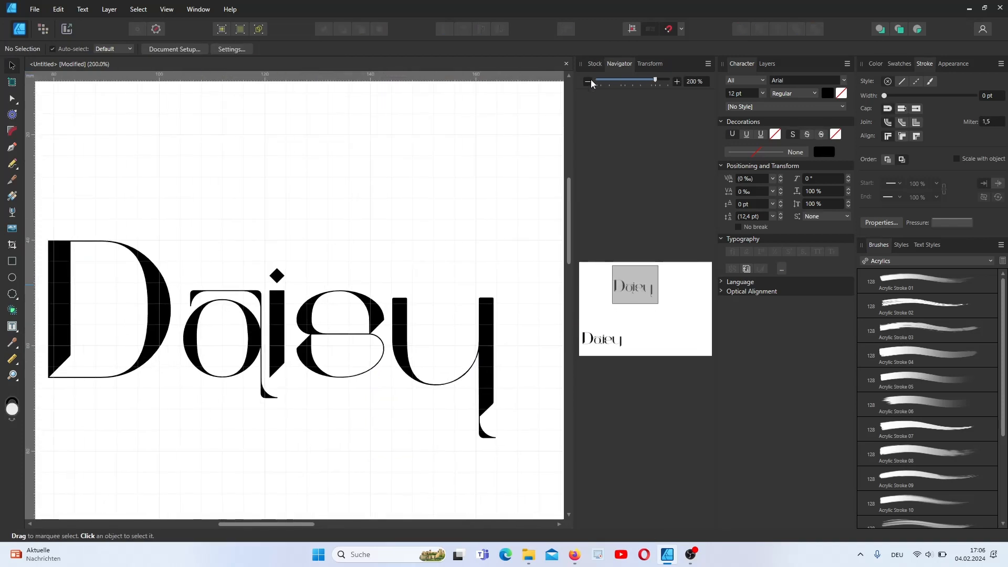
{"action": "left_click", "coordinate": [589, 82]}
{"action": "left_click_drag", "start_coordinate": [278, 76], "coordinate": [273, 268]}
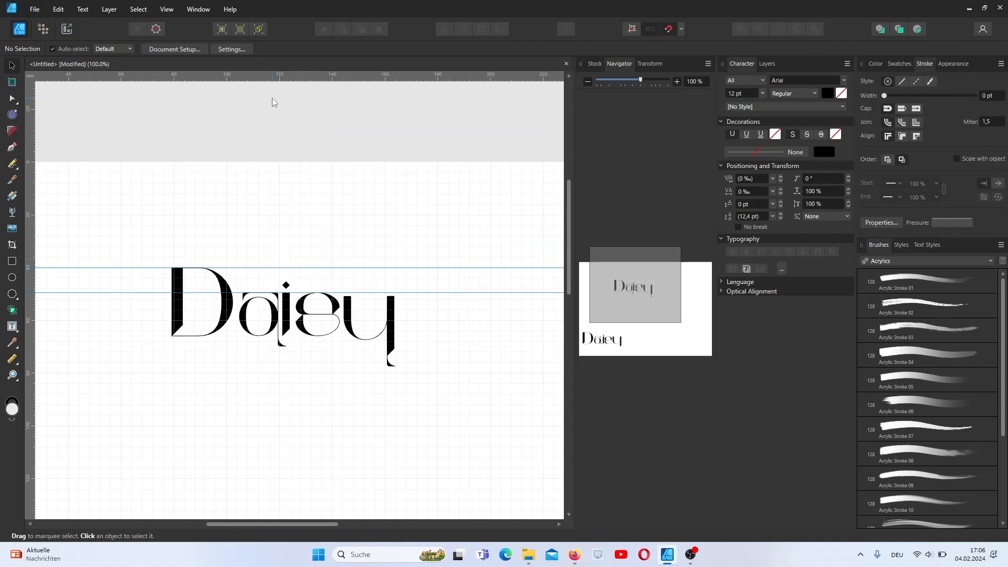
{"action": "left_click_drag", "start_coordinate": [307, 304], "coordinate": [297, 347]}
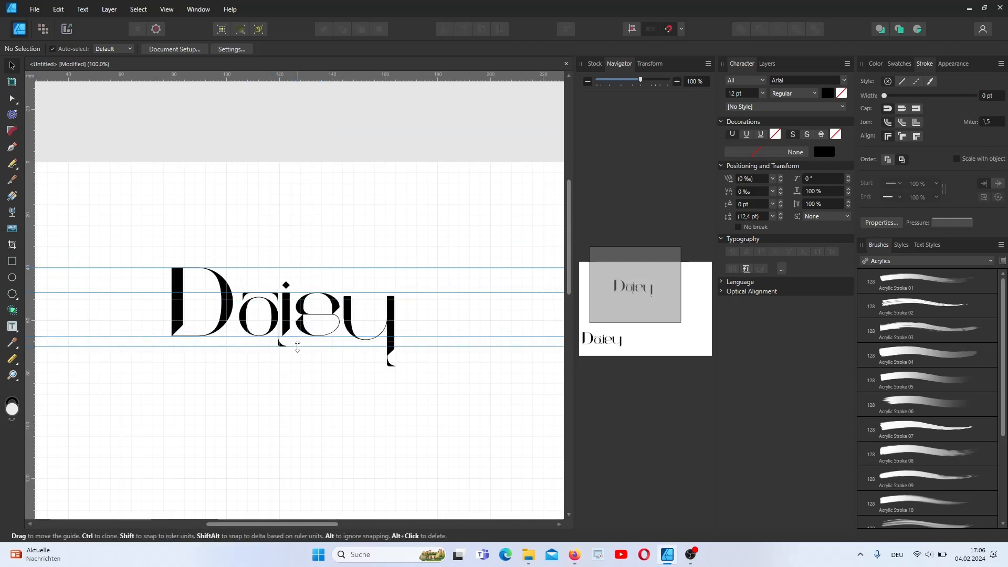
{"action": "left_click", "coordinate": [675, 83]}
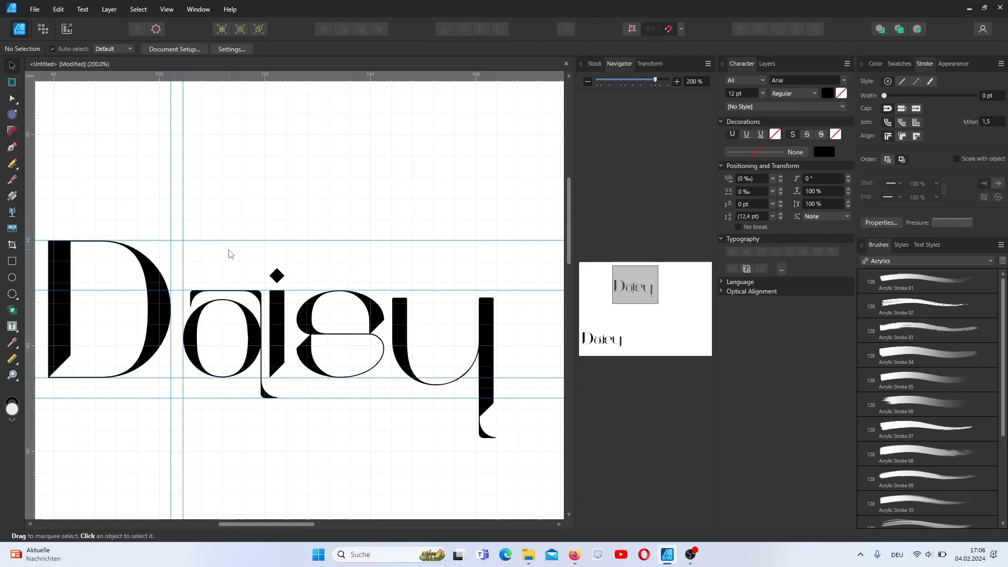
Move the letter y up so its top aligns with the x-height guide
{"action": "left_click", "coordinate": [492, 350]}
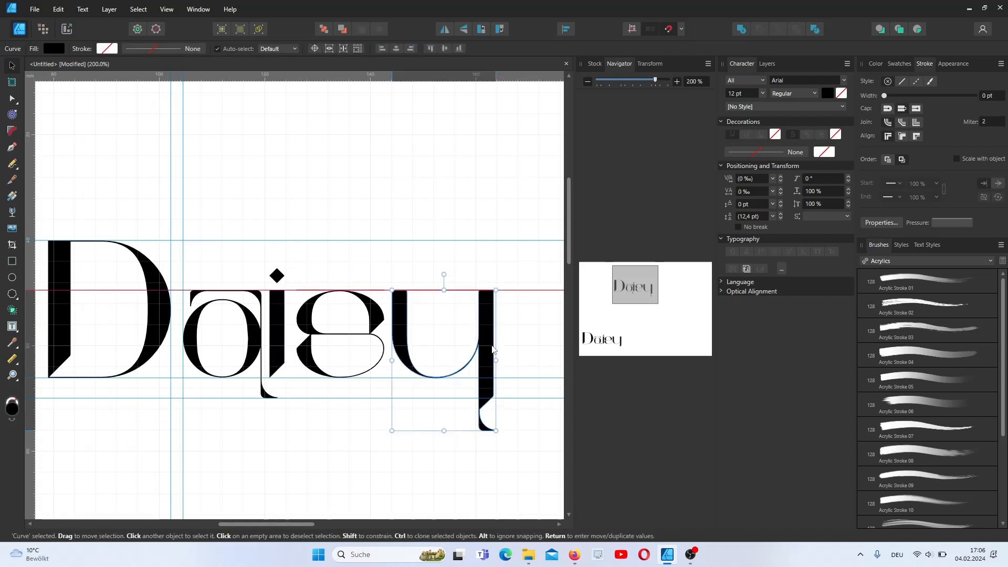
Draw a rectangle about 2.3 mm wide and 4.2 mm high between the two vertical guides above the word
{"action": "left_click", "coordinate": [12, 261]}
{"action": "left_click_drag", "start_coordinate": [171, 177], "coordinate": [184, 198]}
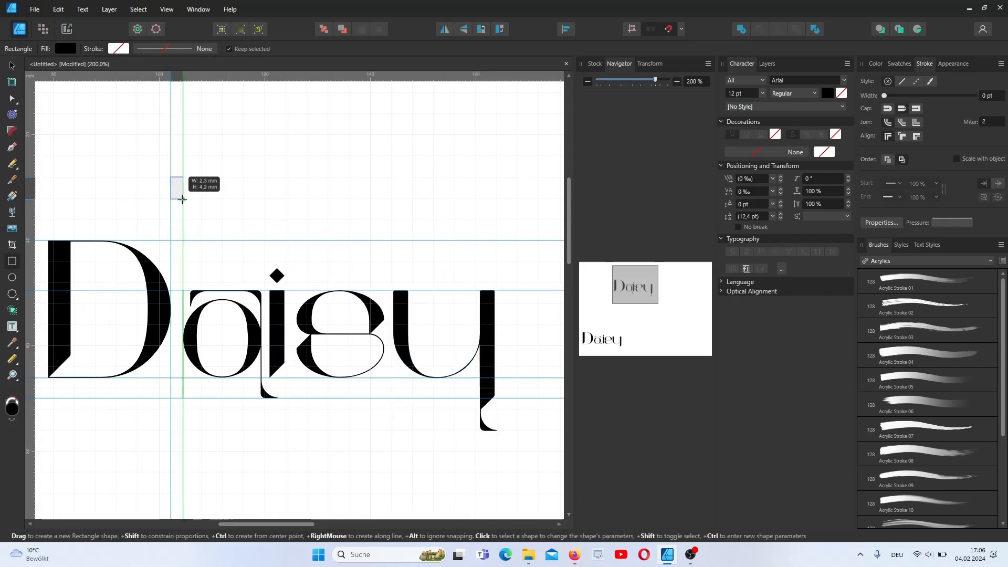
Place the spacer rectangle between a and i, set the i against it, and shift s and y right for more room
{"action": "left_click", "coordinate": [12, 65]}
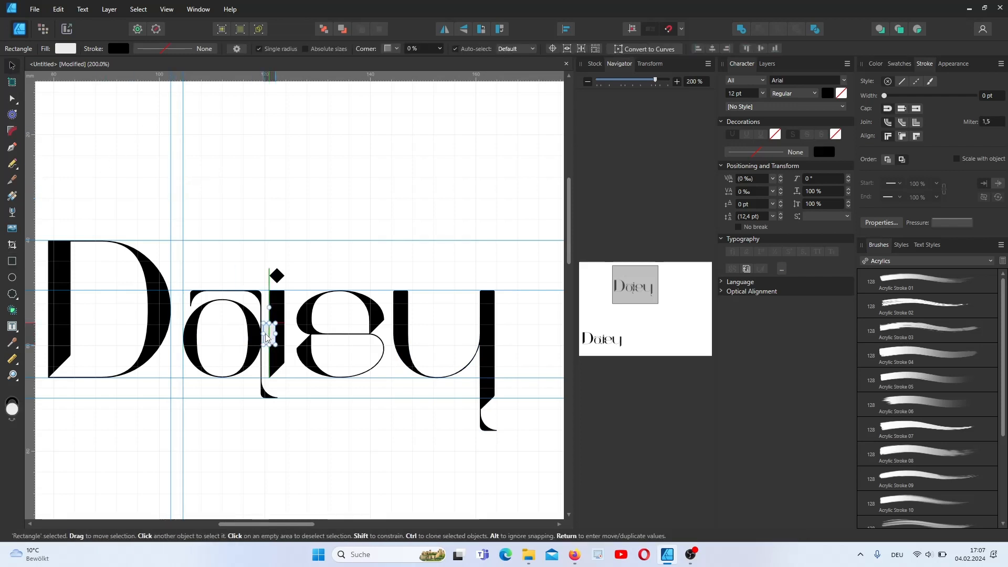
{"action": "left_click", "coordinate": [279, 311]}
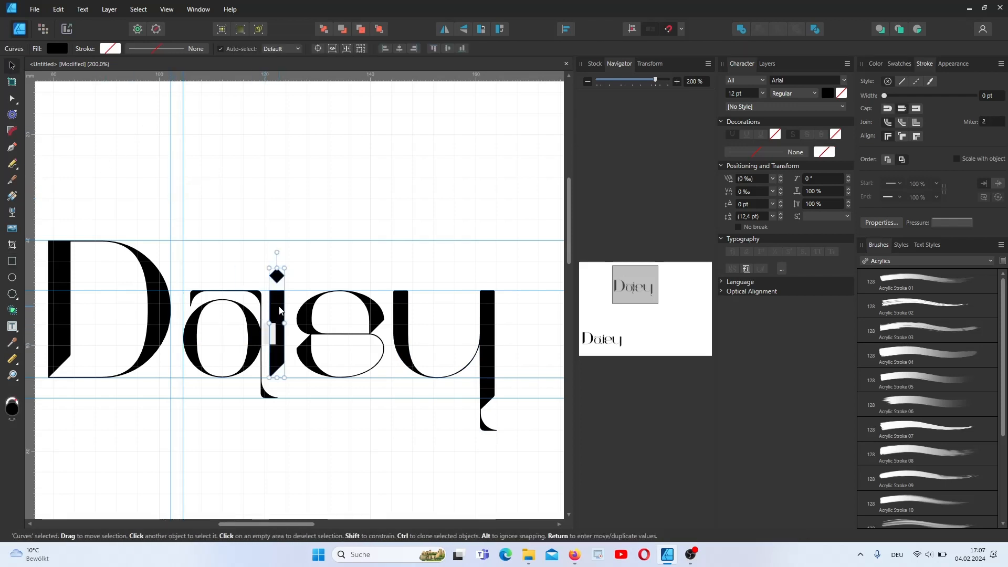
{"action": "left_click", "coordinate": [403, 335], "text": "shift"}
{"action": "left_click_drag", "start_coordinate": [402, 335], "coordinate": [420, 336]}
Copy the spacer rectangle into the i–s and s–y gaps, moving s and y left to close up against the spacers
{"action": "left_click", "coordinate": [268, 333]}
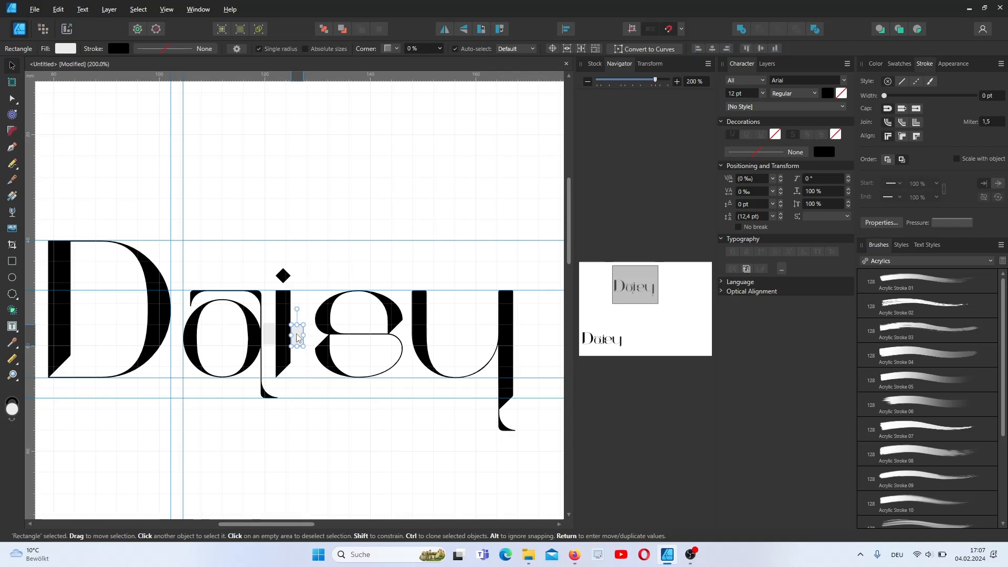
{"action": "left_click", "coordinate": [316, 336]}
{"action": "left_click_drag", "start_coordinate": [316, 337], "coordinate": [304, 336]}
{"action": "left_click", "coordinate": [354, 326]}
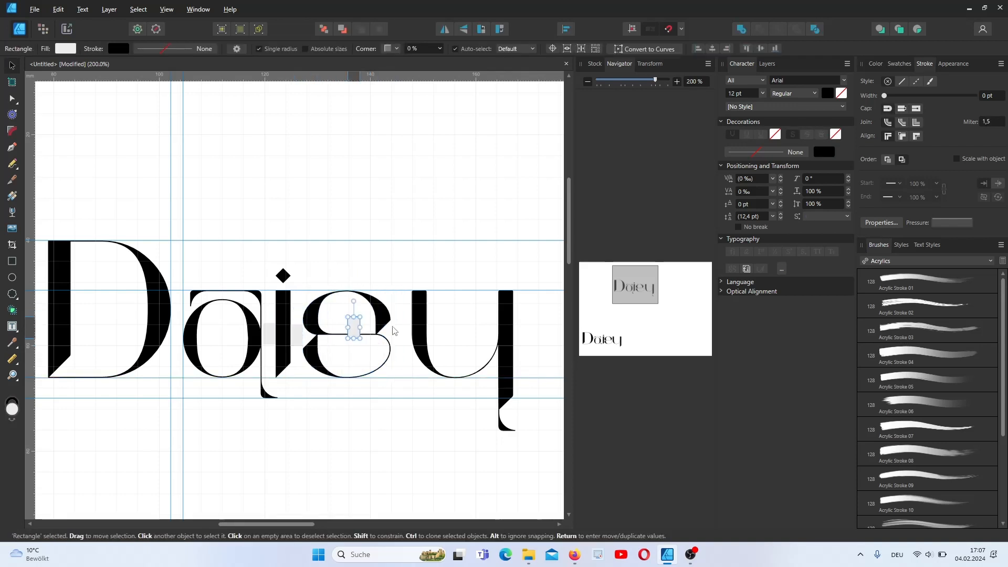
{"action": "left_click", "coordinate": [423, 344]}
{"action": "left_click_drag", "start_coordinate": [424, 344], "coordinate": [414, 344]}
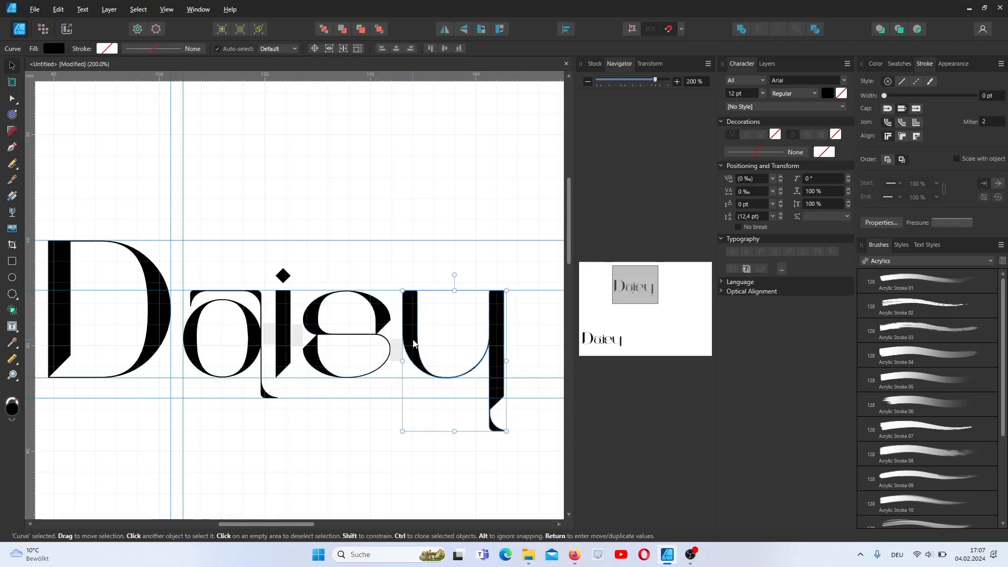
Check the spacer between a and i, and nudge the i and its following spacer slightly left to close the gap
{"action": "left_click", "coordinate": [179, 337]}
{"action": "left_click", "coordinate": [266, 341]}
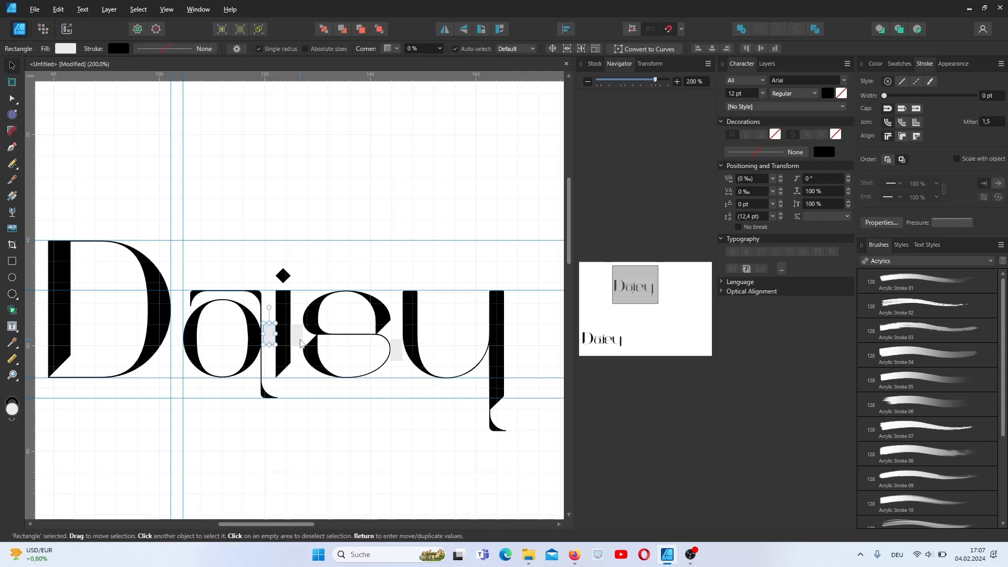
{"action": "left_click_drag", "start_coordinate": [283, 329], "coordinate": [281, 330]}
{"action": "left_click_drag", "start_coordinate": [296, 335], "coordinate": [294, 335]}
{"action": "left_click", "coordinate": [316, 331]}
Fine-tune the spacers and the letters s and y so that each letter sits exactly against its neighbouring spacer
{"action": "left_click", "coordinate": [677, 81]}
{"action": "left_click", "coordinate": [677, 82]}
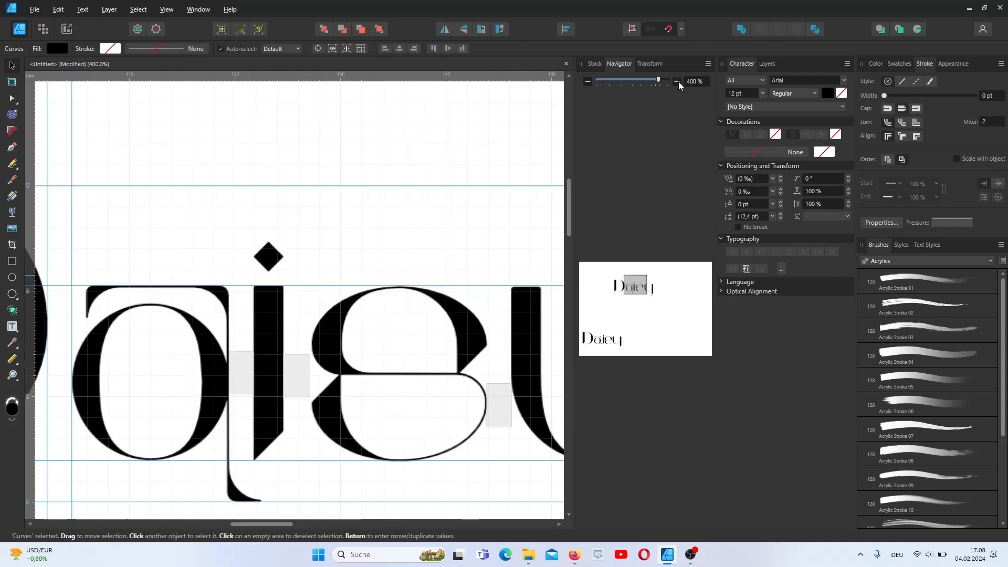
{"action": "left_click", "coordinate": [677, 81]}
{"action": "left_click_drag", "start_coordinate": [295, 396], "coordinate": [293, 397]}
{"action": "left_click", "coordinate": [227, 393]}
{"action": "left_click_drag", "start_coordinate": [353, 401], "coordinate": [348, 402]}
{"action": "left_click_drag", "start_coordinate": [552, 427], "coordinate": [548, 426]}
{"action": "left_click_drag", "start_coordinate": [269, 524], "coordinate": [288, 523]}
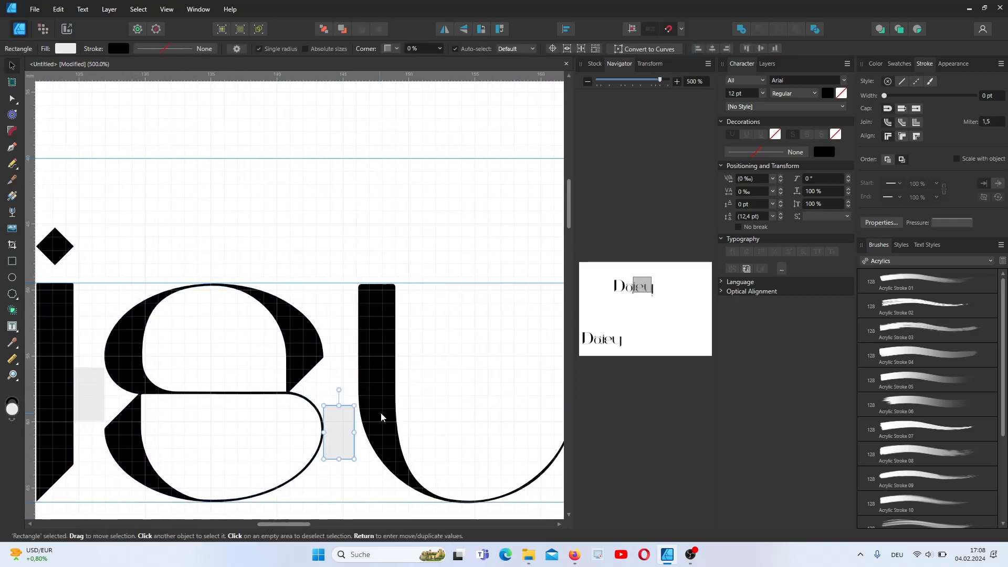
{"action": "left_click_drag", "start_coordinate": [381, 413], "coordinate": [377, 412]}
Select all the spacer rectangles between the letters by object type and delete them
{"action": "left_click", "coordinate": [587, 81]}
{"action": "left_click", "coordinate": [588, 82]}
{"action": "left_click", "coordinate": [587, 82]}
{"action": "left_click", "coordinate": [587, 82]}
{"action": "left_click", "coordinate": [212, 324]}
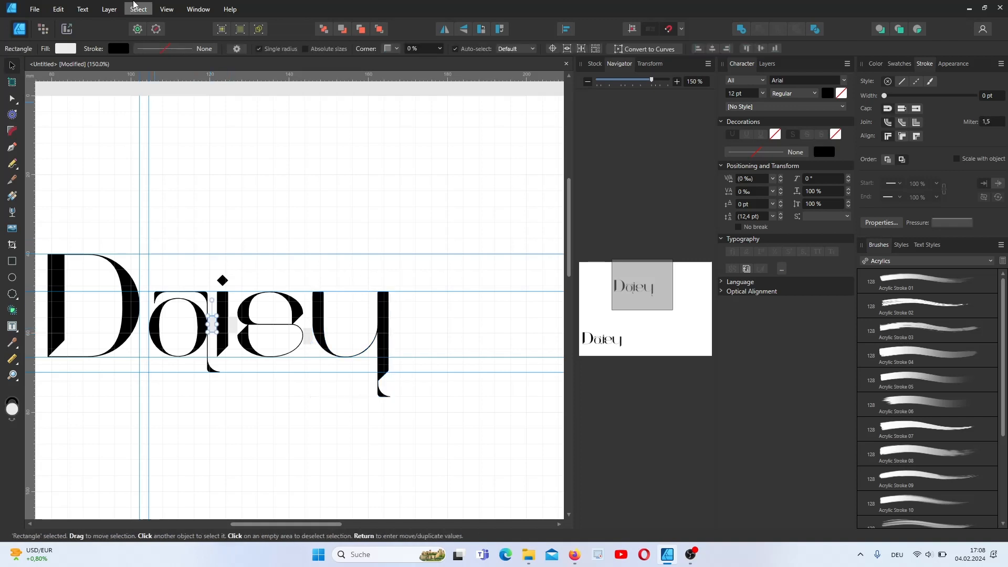
{"action": "left_click", "coordinate": [138, 9]}
{"action": "mouse_move", "coordinate": [173, 140]}
{"action": "left_click", "coordinate": [296, 140]}
{"action": "key", "text": "Delete"}
Duplicate the upper Daisy word and place the copy to its right on the same guides
{"action": "key", "text": "ctrl+minus"}
{"action": "key", "text": "ctrl+minus"}
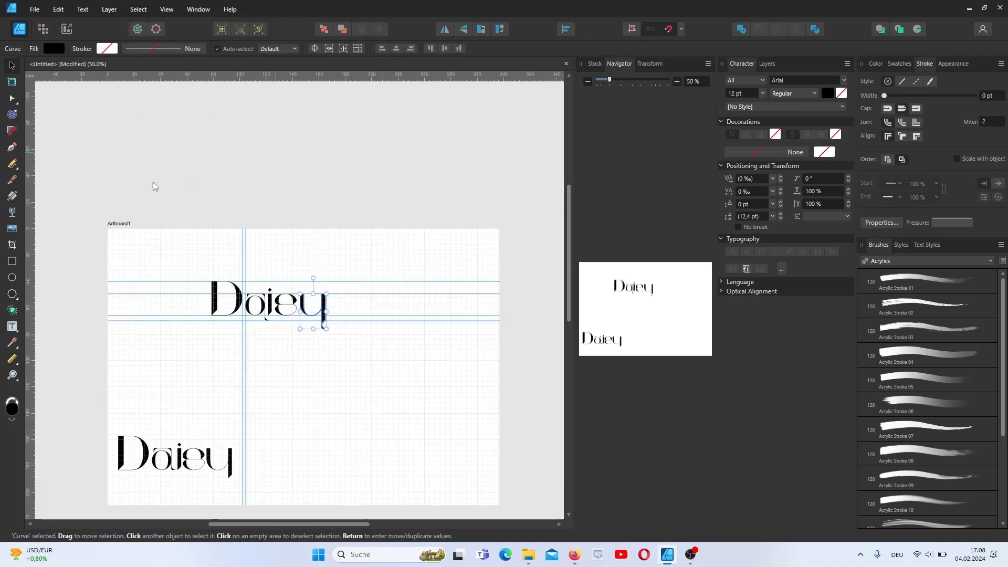
{"action": "left_click_drag", "start_coordinate": [187, 265], "coordinate": [335, 337]}
{"action": "left_click_drag", "start_coordinate": [298, 305], "coordinate": [442, 305]}
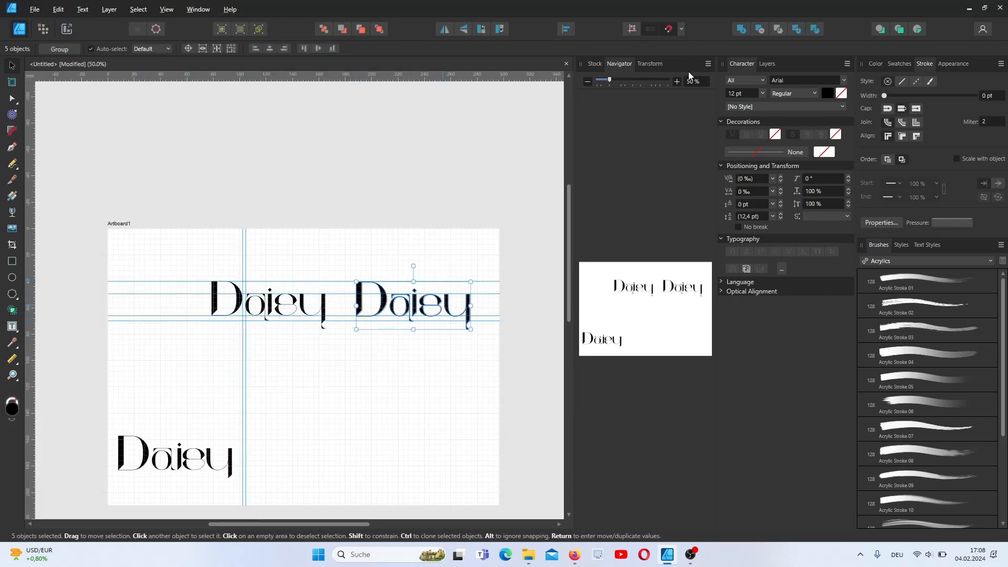
Move the copied Daisy word up slightly so its letters line up with the horizontal guides
{"action": "left_click", "coordinate": [676, 82]}
{"action": "left_click", "coordinate": [676, 81]}
{"action": "left_click", "coordinate": [677, 81]}
{"action": "left_click", "coordinate": [677, 81]}
{"action": "left_click_drag", "start_coordinate": [635, 286], "coordinate": [690, 287]}
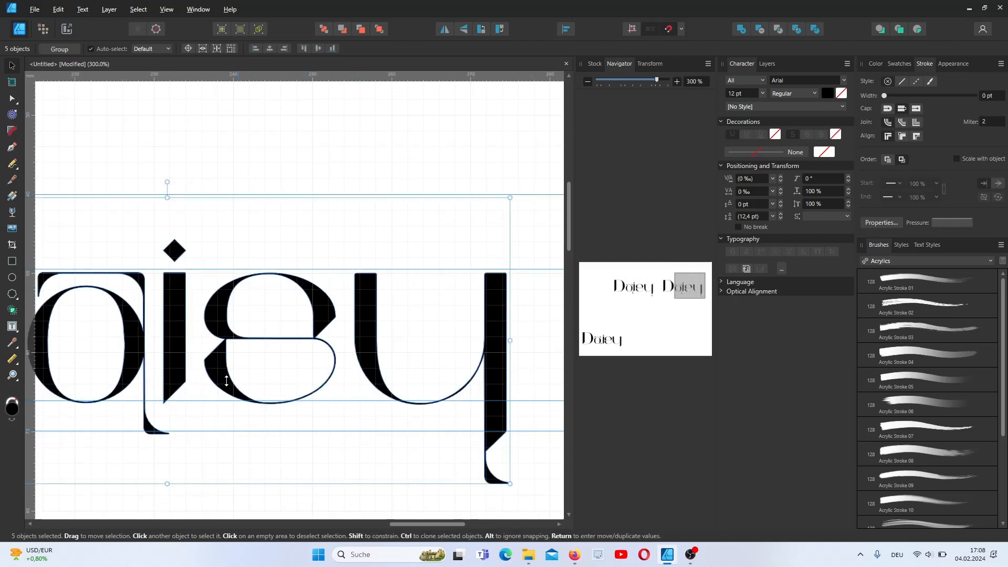
{"action": "left_click_drag", "start_coordinate": [224, 361], "coordinate": [223, 358]}
Tighten the letter spacing of the copied word by moving i, s and y to the left
{"action": "left_click", "coordinate": [195, 327]}
{"action": "left_click_drag", "start_coordinate": [171, 303], "coordinate": [166, 301]}
{"action": "left_click", "coordinate": [237, 342]}
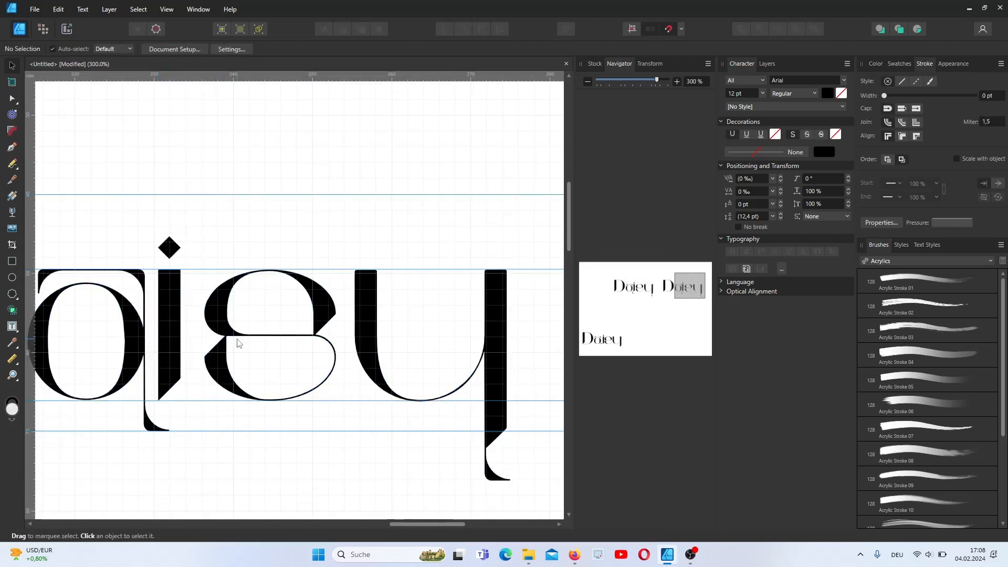
{"action": "left_click_drag", "start_coordinate": [224, 336], "coordinate": [215, 336]}
{"action": "left_click_drag", "start_coordinate": [372, 340], "coordinate": [353, 340]}
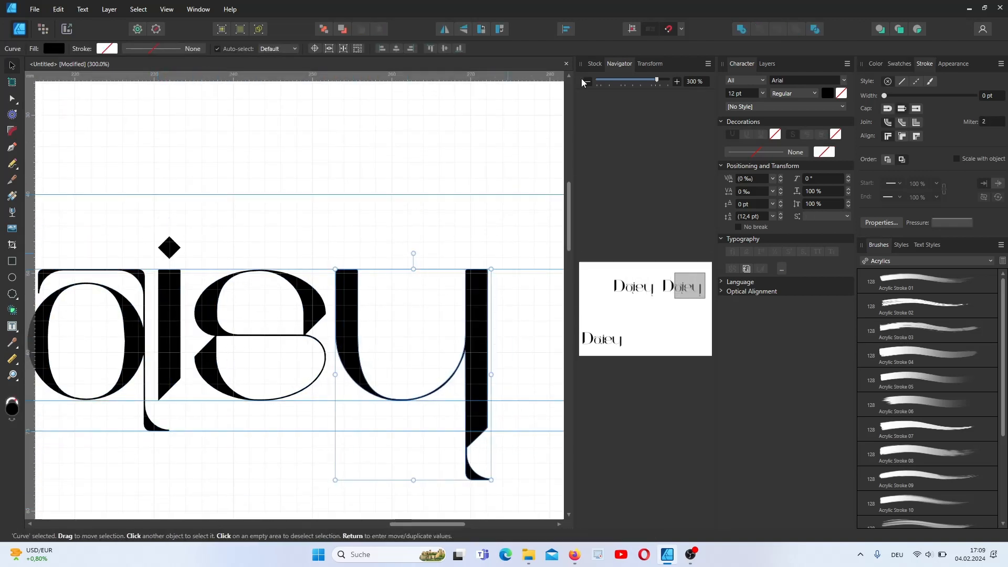
Move the D of the copied word slightly right, closer to the a
{"action": "left_click", "coordinate": [588, 82]}
{"action": "left_click", "coordinate": [587, 81]}
{"action": "left_click", "coordinate": [587, 81]}
{"action": "left_click", "coordinate": [588, 81]}
{"action": "left_click_drag", "start_coordinate": [676, 310], "coordinate": [655, 306]}
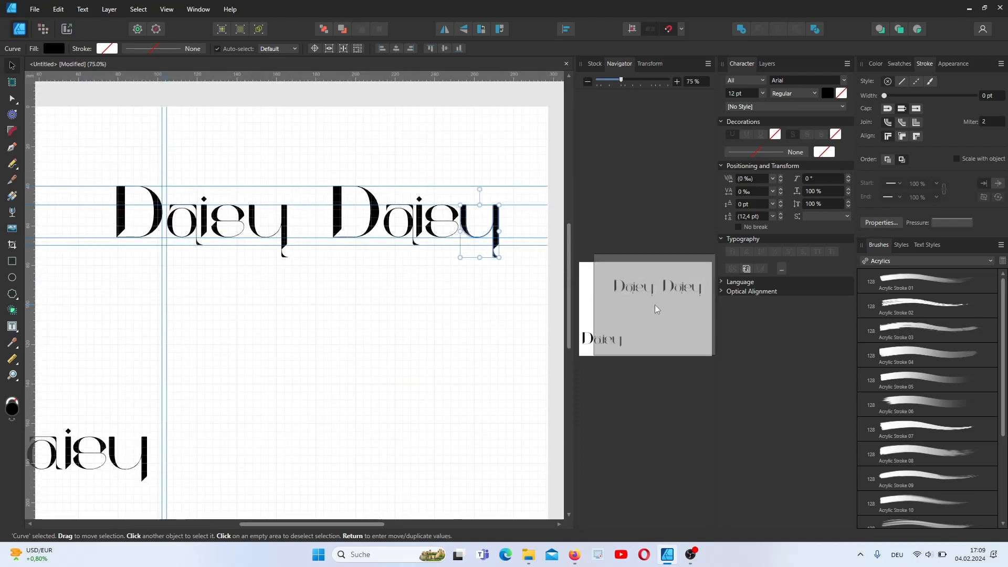
{"action": "left_click", "coordinate": [433, 227], "text": "shift"}
{"action": "left_click", "coordinate": [409, 286]}
{"action": "left_click_drag", "start_coordinate": [373, 222], "coordinate": [378, 222]}
Hide the guides and the grid to view both Daisy versions on a clean artboard
{"action": "left_click", "coordinate": [382, 300]}
{"action": "left_click", "coordinate": [166, 9]}
{"action": "left_click", "coordinate": [221, 146]}
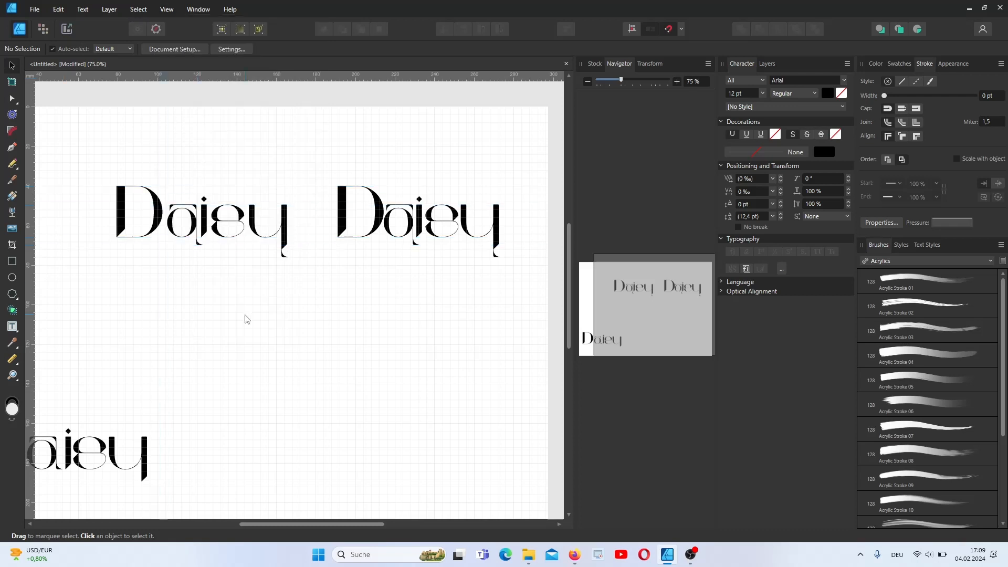
{"action": "left_click", "coordinate": [166, 9]}
{"action": "left_click", "coordinate": [183, 140]}
{"action": "left_click_drag", "start_coordinate": [654, 305], "coordinate": [651, 284]}
{"action": "left_click_drag", "start_coordinate": [92, 248], "coordinate": [342, 404]}
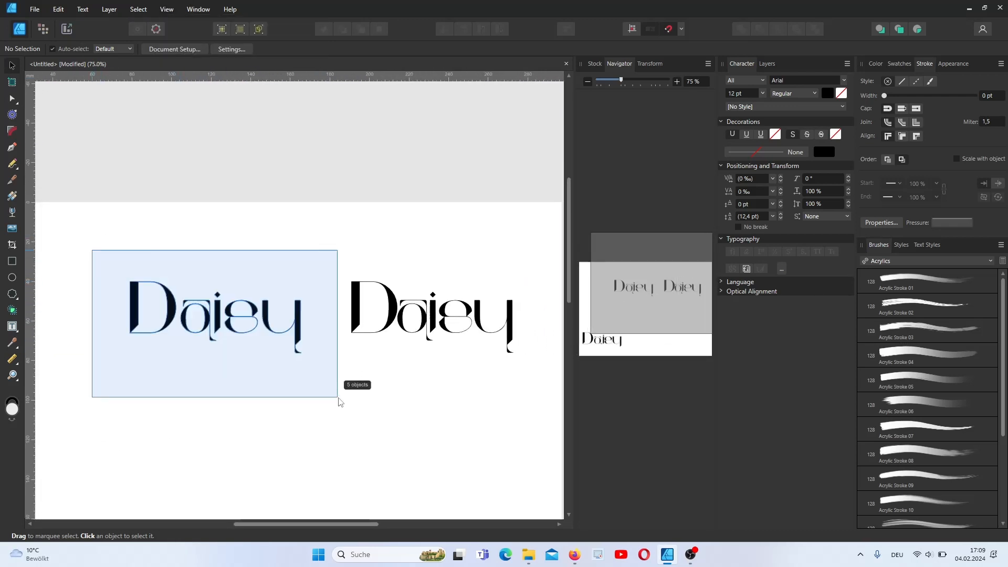
{"action": "left_click", "coordinate": [566, 29]}
{"action": "left_click", "coordinate": [163, 221]}
Select i, s and y of the original upper Daisy word and nudge them left, closer to the a
{"action": "left_click", "coordinate": [220, 314]}
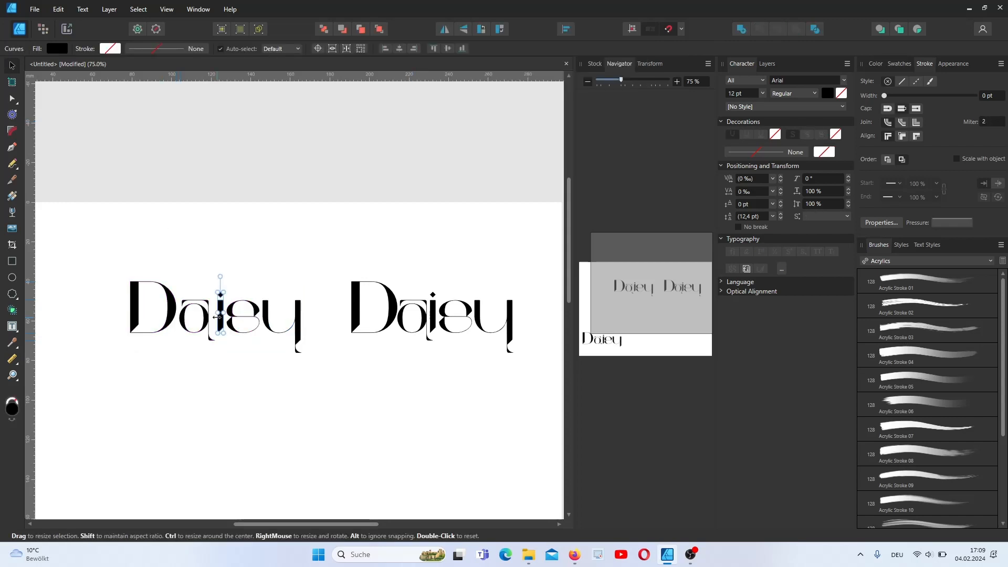
{"action": "left_click", "coordinate": [253, 311], "text": "shift"}
{"action": "left_click", "coordinate": [268, 317], "text": "shift"}
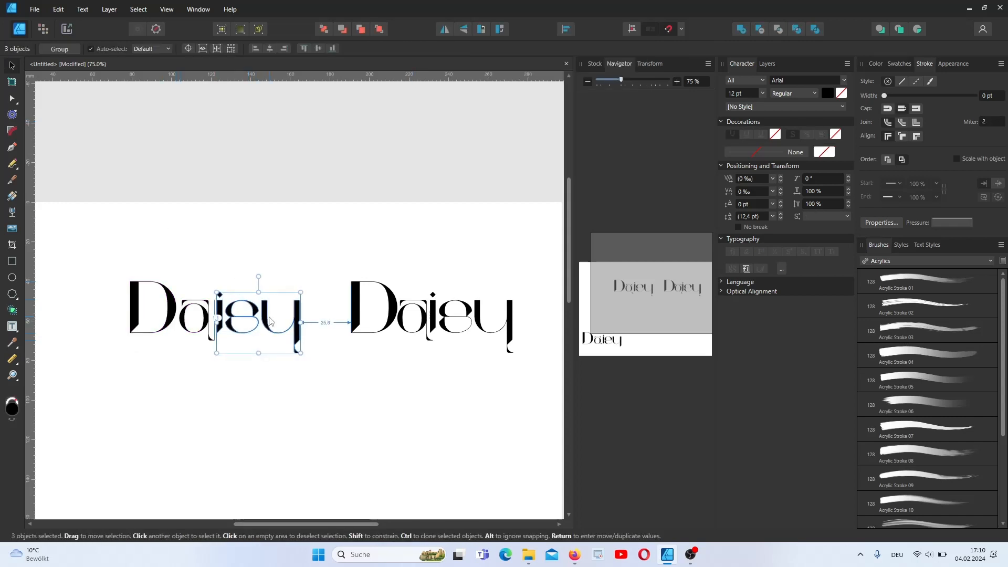
{"action": "key", "text": "shift+Left"}
{"action": "key", "text": "shift+Left"}
{"action": "left_click", "coordinate": [297, 231]}
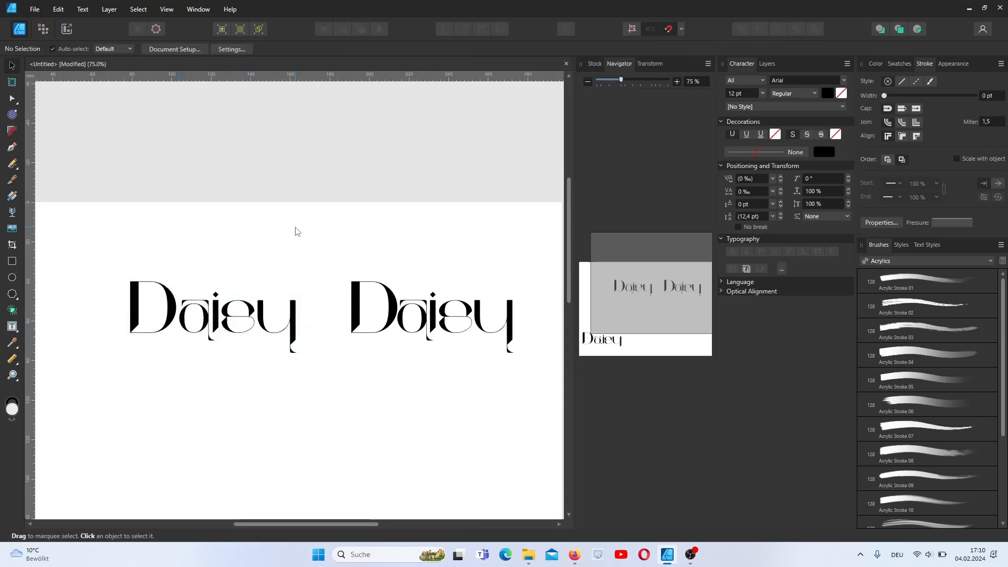
Delete the copied Daisy word beside the original
{"action": "left_click_drag", "start_coordinate": [306, 217], "coordinate": [581, 379]}
{"action": "key", "text": "Delete"}
{"action": "left_click", "coordinate": [292, 326]}
Show the document grid again and check the letter spacing of the remaining upper Daisy word
{"action": "left_click", "coordinate": [166, 9]}
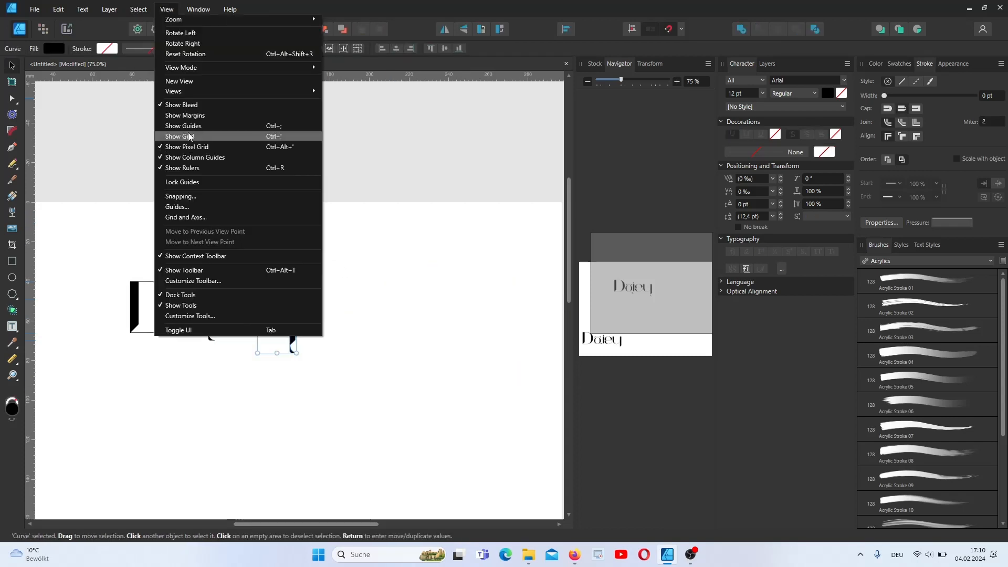
{"action": "left_click", "coordinate": [190, 139]}
{"action": "left_click", "coordinate": [325, 281]}
{"action": "double_click", "coordinate": [676, 82]}
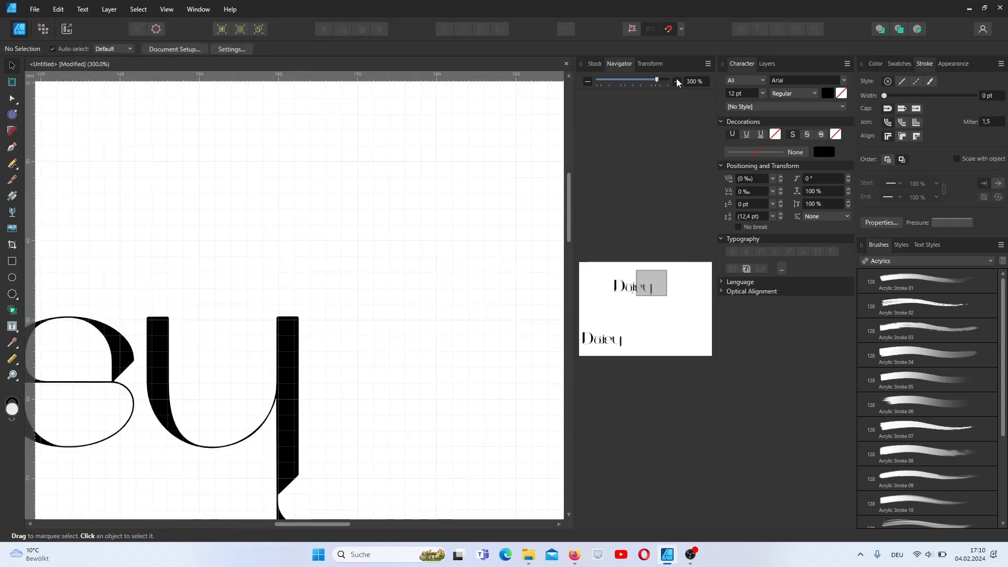
{"action": "mouse_move", "coordinate": [638, 288]}
{"action": "left_mouse_down"}
{"action": "mouse_move", "coordinate": [650, 290]}
{"action": "mouse_move", "coordinate": [639, 293]}
{"action": "left_mouse_up"}
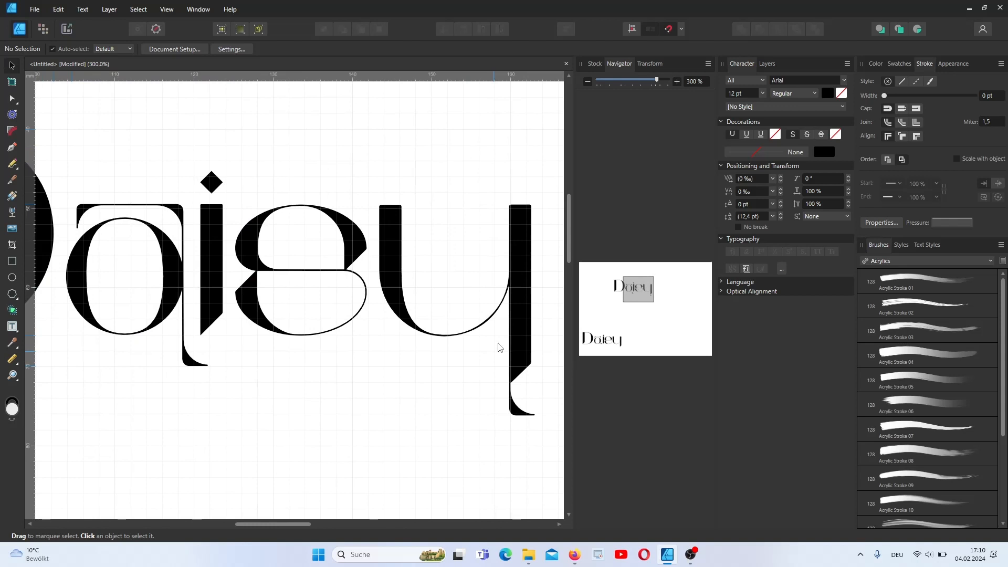
{"action": "double_click", "coordinate": [588, 83]}
Add a frame text reading JEWERLY below the upper Daisy word
{"action": "left_click", "coordinate": [12, 326]}
{"action": "left_click_drag", "start_coordinate": [134, 343], "coordinate": [280, 359]}
{"action": "type", "text": "JEWE"}
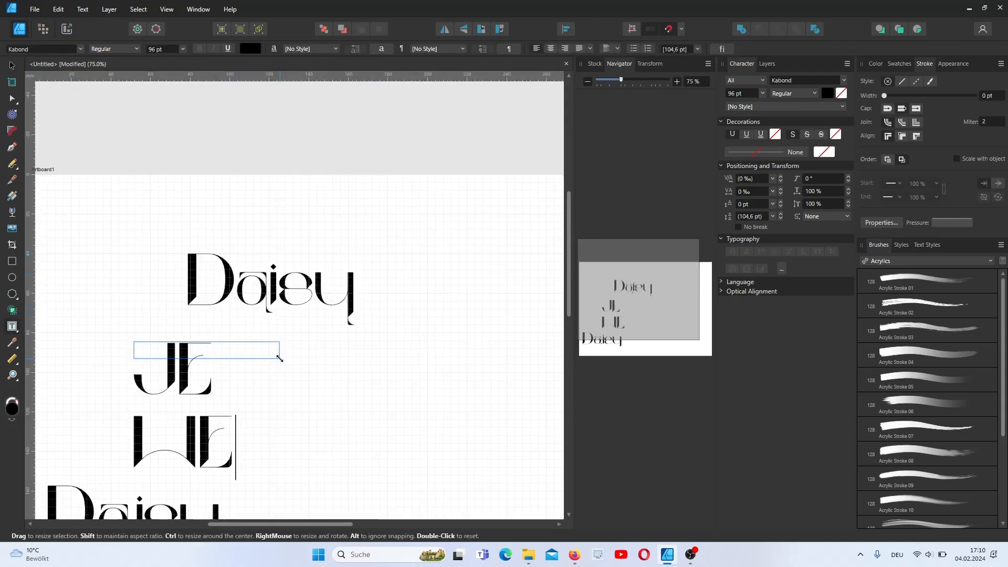
{"action": "type", "text": "RLY"}
Set the JEWERLY text to 15 pt in the Aileron font
{"action": "left_click", "coordinate": [183, 48]}
{"action": "left_click", "coordinate": [161, 111]}
{"action": "left_click", "coordinate": [12, 66]}
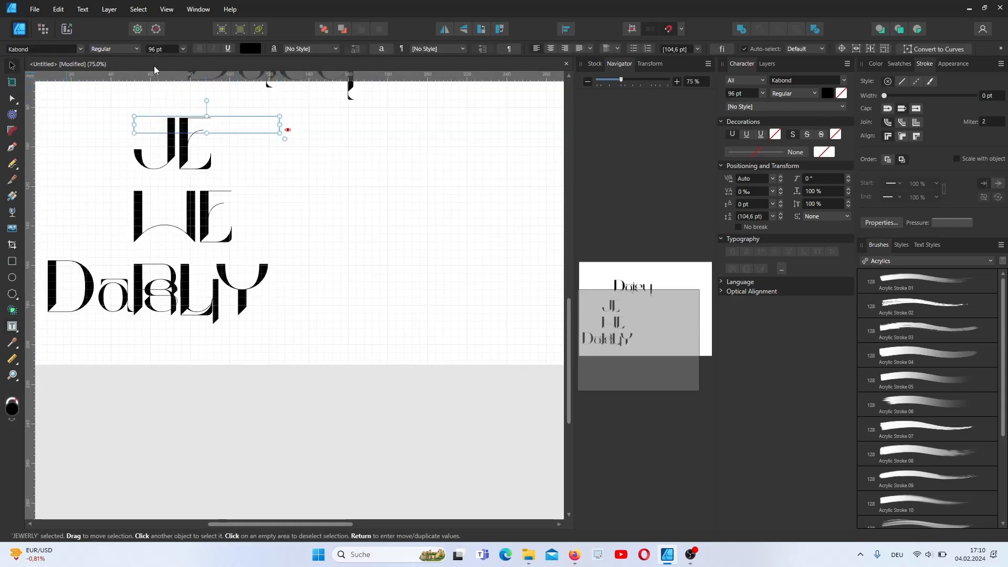
{"action": "left_click", "coordinate": [182, 48]}
{"action": "left_click", "coordinate": [159, 98]}
{"action": "left_click", "coordinate": [78, 49]}
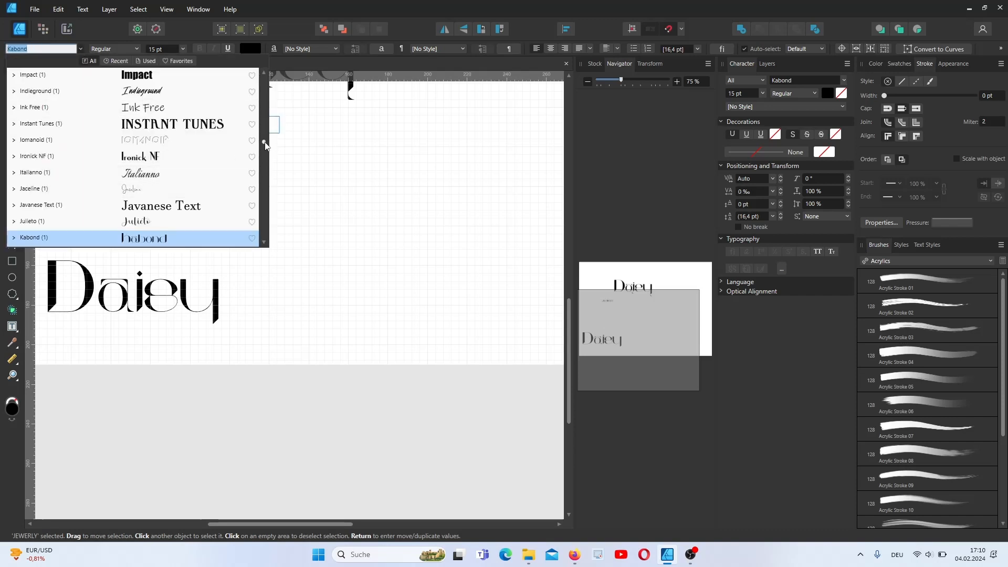
{"action": "left_click_drag", "start_coordinate": [265, 142], "coordinate": [265, 78]}
{"action": "left_click", "coordinate": [192, 224]}
Centre the JEWERLY text in its frame and fit the frame between the a's stem and the y's stem
{"action": "left_click_drag", "start_coordinate": [642, 341], "coordinate": [645, 302]}
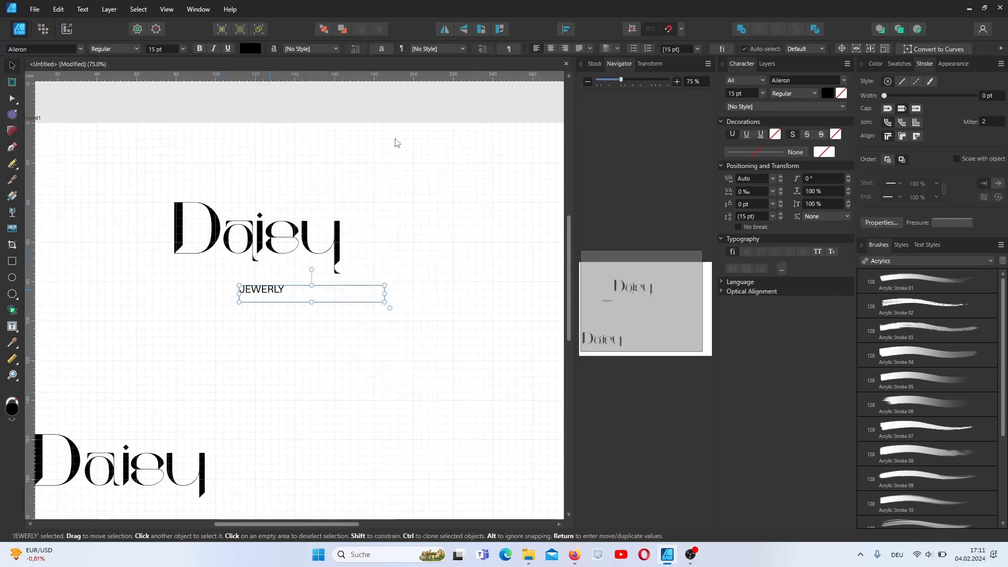
{"action": "key", "text": "ctrl+e"}
{"action": "left_click_drag", "start_coordinate": [312, 300], "coordinate": [312, 294]}
{"action": "left_click_drag", "start_coordinate": [384, 289], "coordinate": [310, 259]}
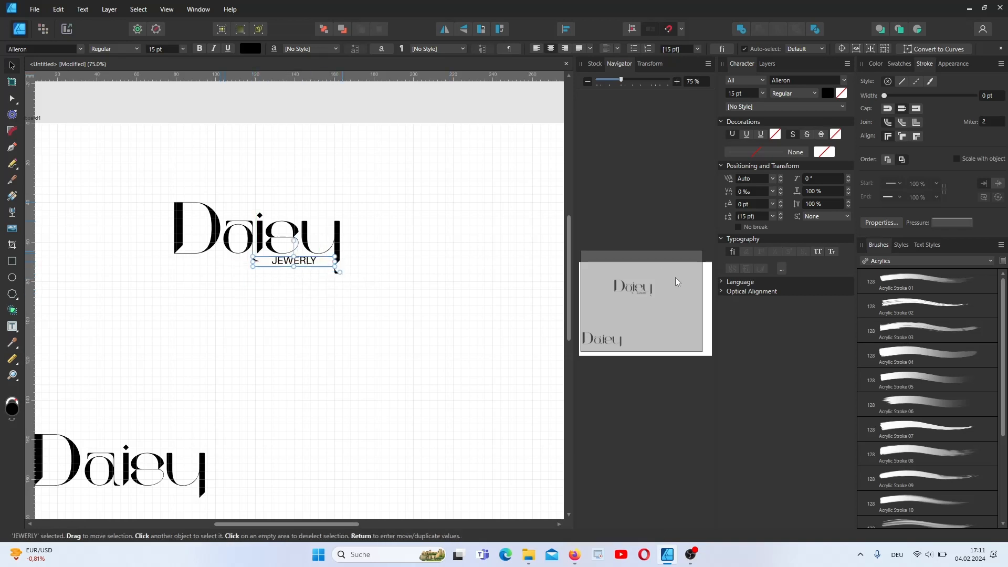
{"action": "scroll", "coordinate": [677, 282], "scroll_direction": "up", "scroll_amount": 4}
{"action": "left_click_drag", "start_coordinate": [452, 159], "coordinate": [451, 160]}
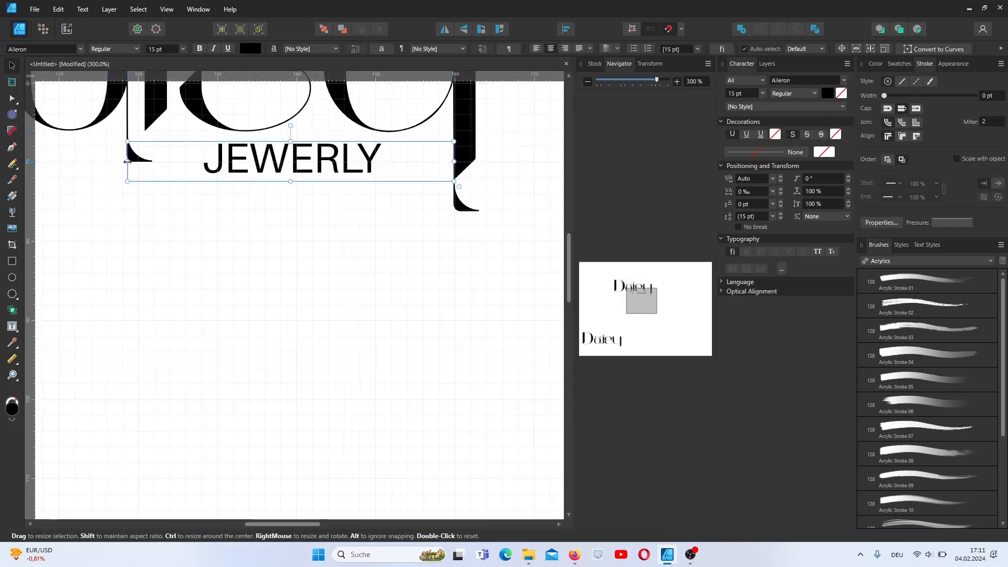
Right-align the JEWERLY text in its frame to compare the placement beside the y's stem
{"action": "left_click", "coordinate": [566, 50]}
{"action": "scroll", "coordinate": [584, 86], "scroll_direction": "down", "scroll_amount": 4}
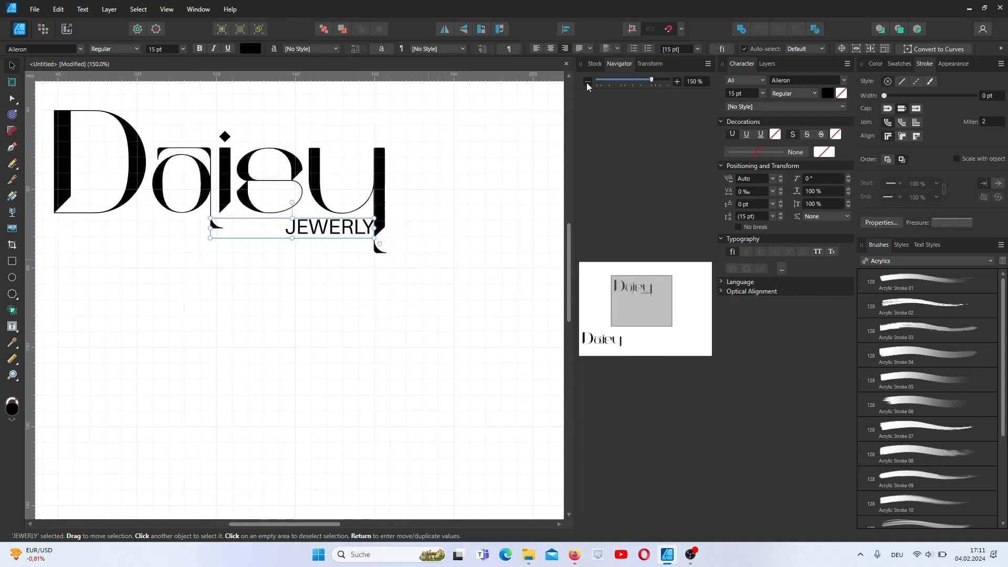
{"action": "left_click", "coordinate": [366, 320]}
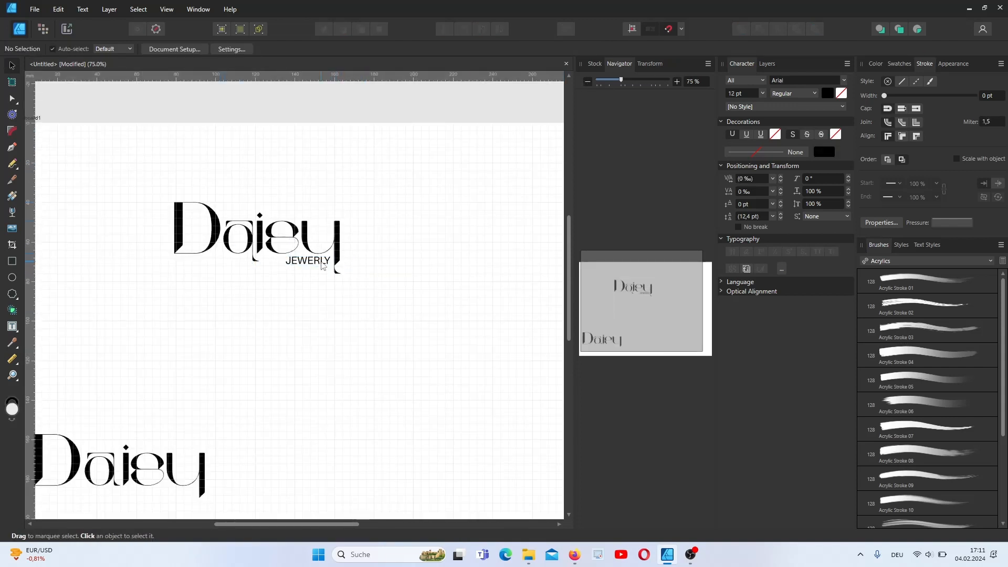
{"action": "left_click", "coordinate": [323, 265]}
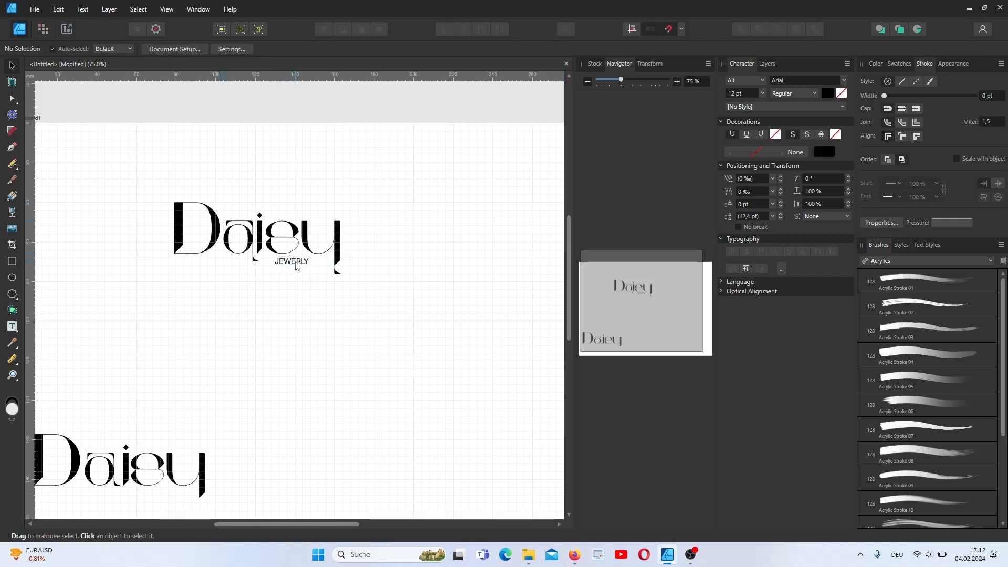
Move the centred JEWERLY text slightly left and set its font size to 17 pt
{"action": "left_click_drag", "start_coordinate": [295, 267], "coordinate": [283, 265]}
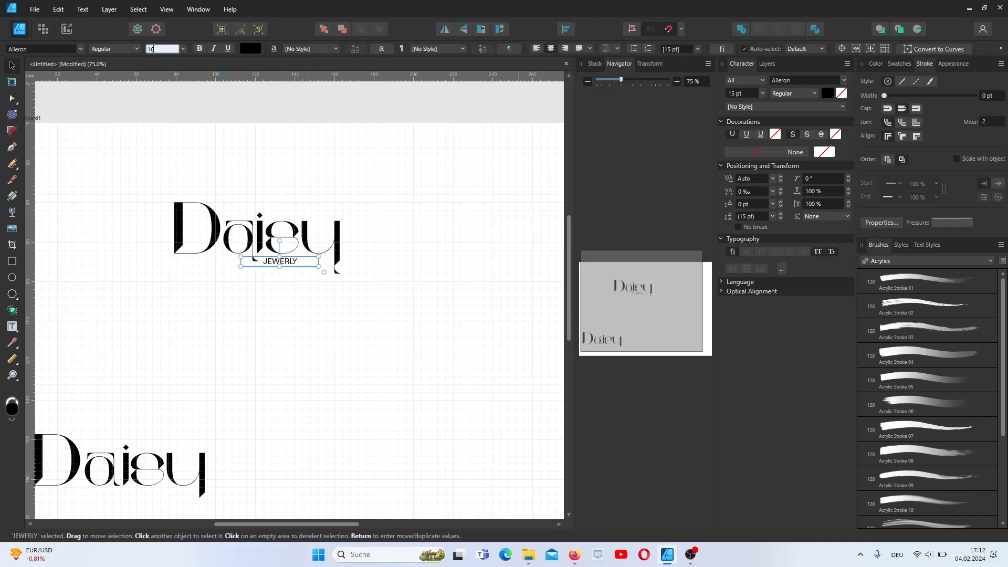
{"action": "key", "text": "Return"}
{"action": "left_click", "coordinate": [572, 167]}
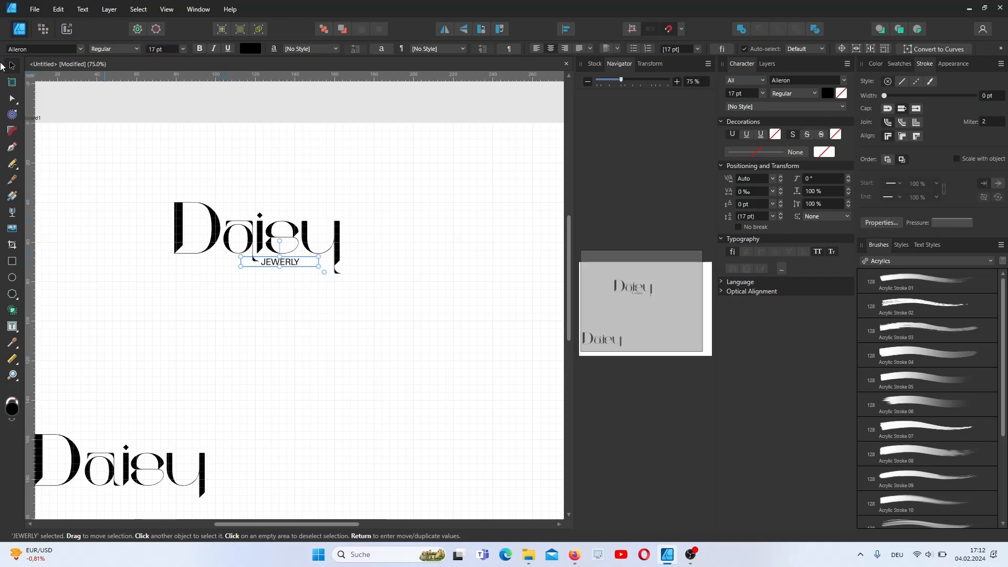
Move the JEWERLY text right so its frame sits between the a's tail and the y's stem
{"action": "left_click_drag", "start_coordinate": [304, 265], "coordinate": [300, 262]}
{"action": "left_click", "coordinate": [303, 323]}
{"action": "left_click", "coordinate": [302, 261]}
{"action": "left_click", "coordinate": [300, 277]}
Set the JEWERLY text's tracking to 50 ‰
{"action": "left_click", "coordinate": [772, 179]}
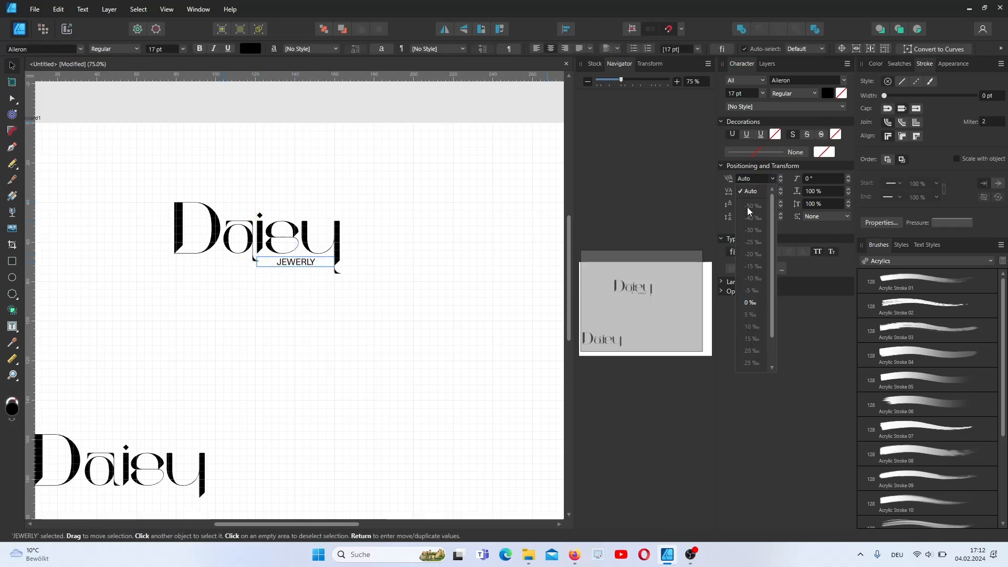
{"action": "left_click", "coordinate": [803, 171]}
{"action": "left_click", "coordinate": [772, 192]}
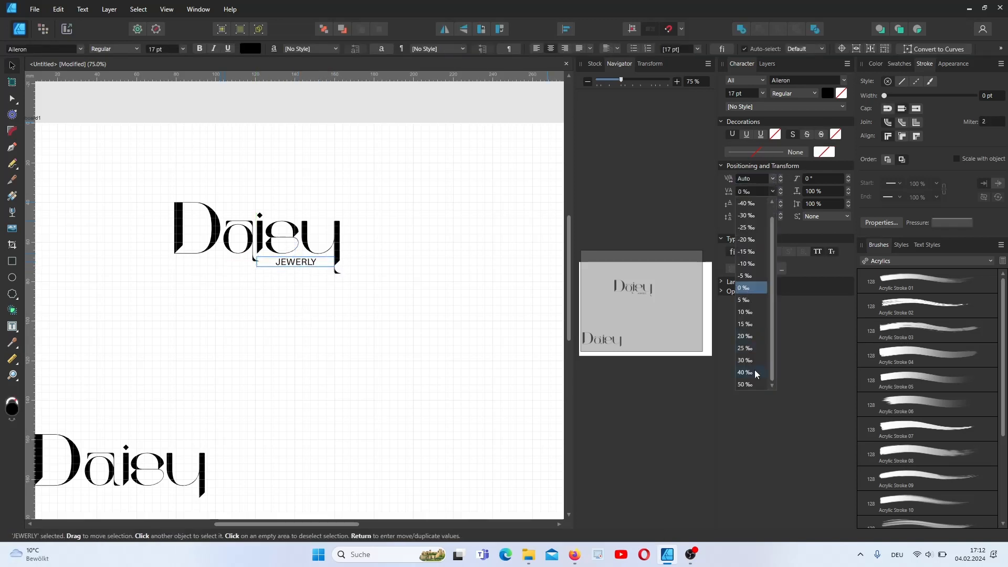
{"action": "left_click", "coordinate": [751, 385]}
{"action": "left_click", "coordinate": [327, 299]}
{"action": "left_click", "coordinate": [309, 263]}
{"action": "left_click", "coordinate": [351, 362]}
Move the customised Daisy wordmark with its tagline up and right, and place a duplicate of it below
{"action": "left_click_drag", "start_coordinate": [643, 303], "coordinate": [634, 297]}
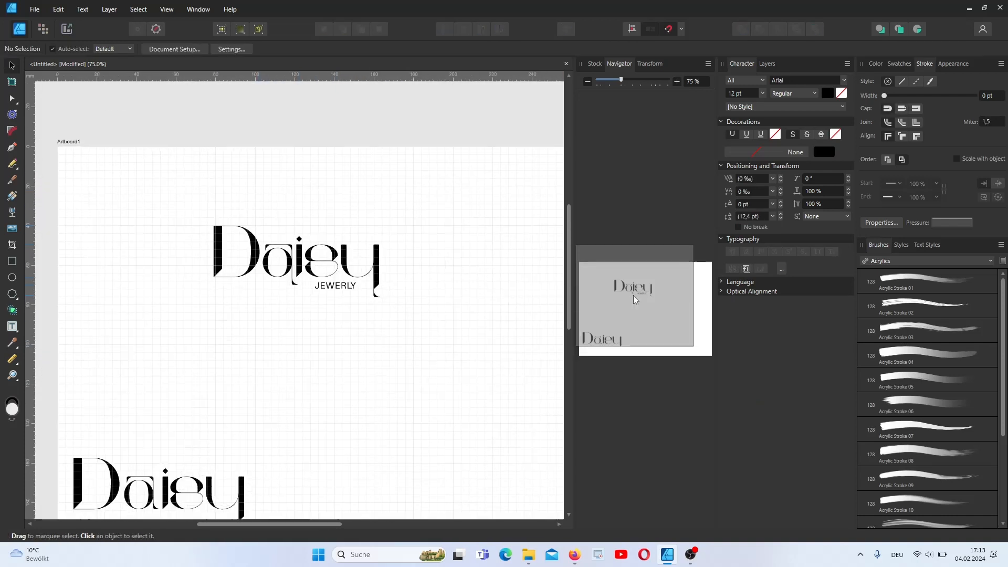
{"action": "left_click_drag", "start_coordinate": [192, 213], "coordinate": [393, 317]}
{"action": "left_click_drag", "start_coordinate": [311, 277], "coordinate": [367, 358]}
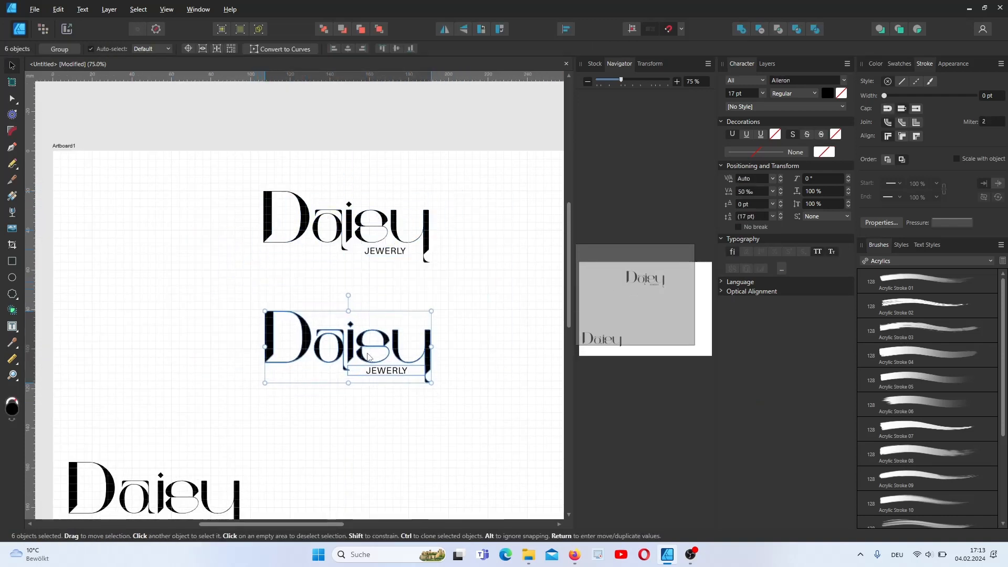
Try a stacked layout in the duplicate by moving isy and its JEWERLY tagline beneath Da
{"action": "left_click_drag", "start_coordinate": [345, 309], "coordinate": [467, 395]}
{"action": "left_click_drag", "start_coordinate": [412, 352], "coordinate": [335, 403]}
{"action": "left_click_drag", "start_coordinate": [245, 367], "coordinate": [385, 457]}
{"action": "mouse_move", "coordinate": [340, 410]}
{"action": "left_mouse_down"}
{"action": "mouse_move", "coordinate": [335, 400]}
{"action": "mouse_move", "coordinate": [336, 410]}
{"action": "left_mouse_up"}
{"action": "left_click", "coordinate": [393, 433]}
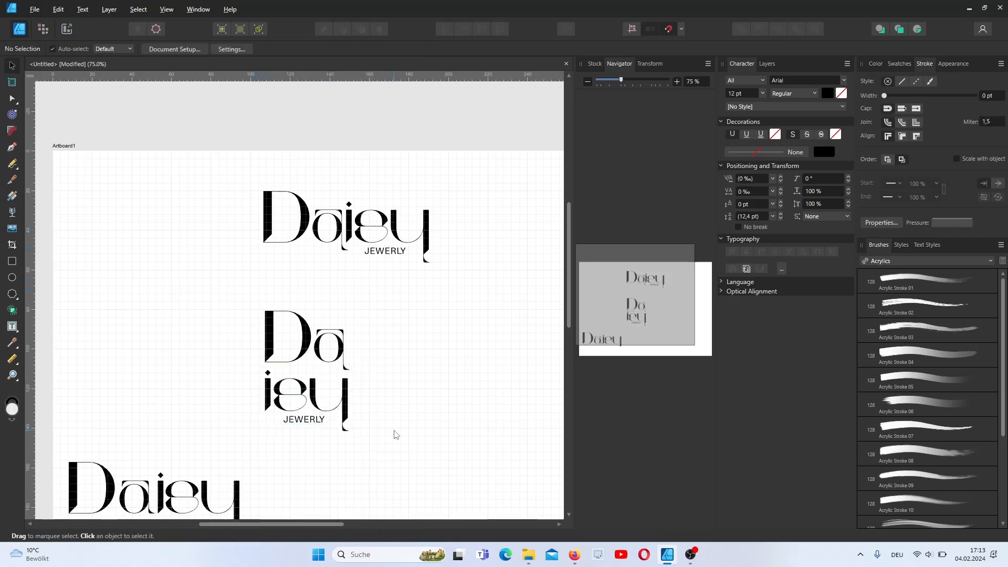
{"action": "left_click", "coordinate": [271, 399]}
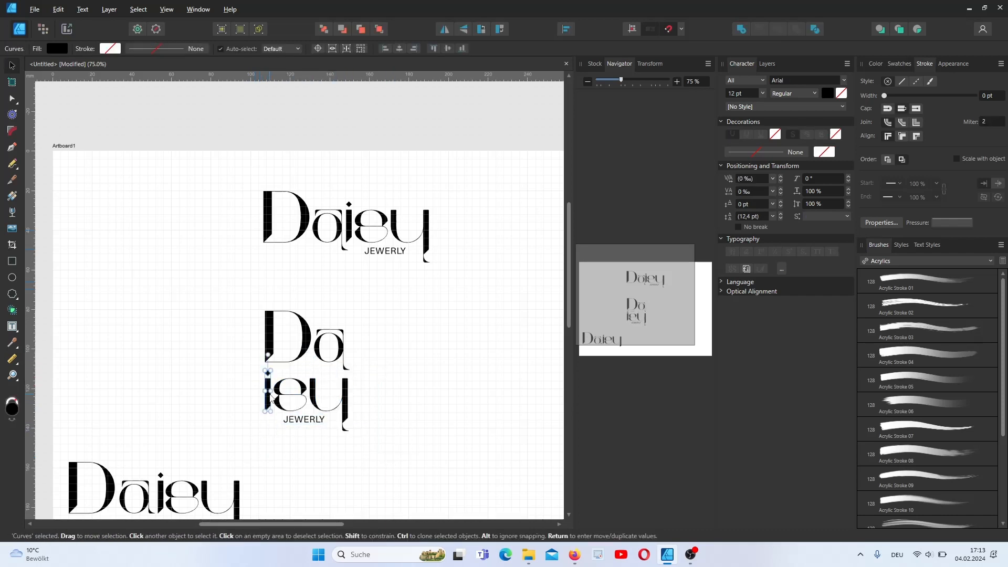
{"action": "left_click", "coordinate": [383, 423]}
{"action": "left_click_drag", "start_coordinate": [353, 353], "coordinate": [266, 392]}
{"action": "left_click", "coordinate": [324, 456]}
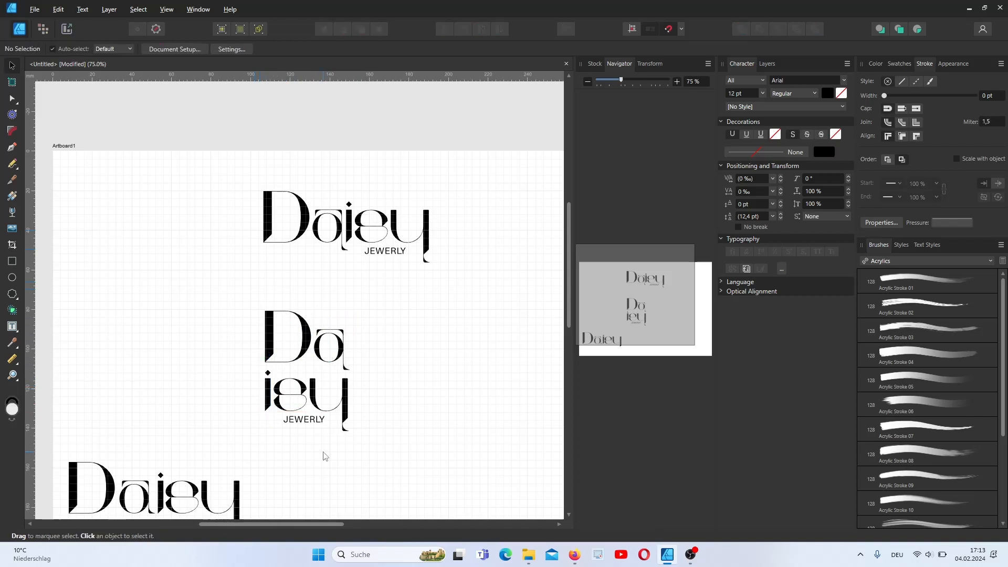
Copy the stacked layout's D into the empty area beside it and move the JEWERLY text beneath the copy
{"action": "left_click_drag", "start_coordinate": [250, 295], "coordinate": [319, 380]}
{"action": "left_click_drag", "start_coordinate": [269, 341], "coordinate": [142, 293]}
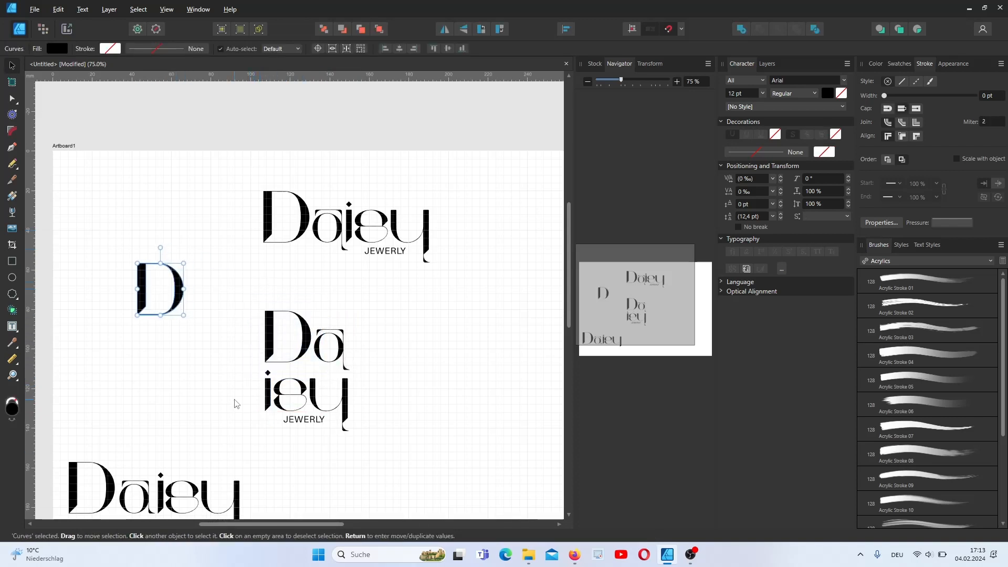
{"action": "left_click", "coordinate": [238, 405]}
{"action": "left_click", "coordinate": [315, 422]}
{"action": "left_click_drag", "start_coordinate": [315, 423], "coordinate": [166, 333]}
{"action": "left_click", "coordinate": [215, 320]}
Build a double-D monogram by duplicating the D, flipping it horizontally and interlocking it with the original's upper-left part
{"action": "left_click_drag", "start_coordinate": [177, 291], "coordinate": [192, 266]}
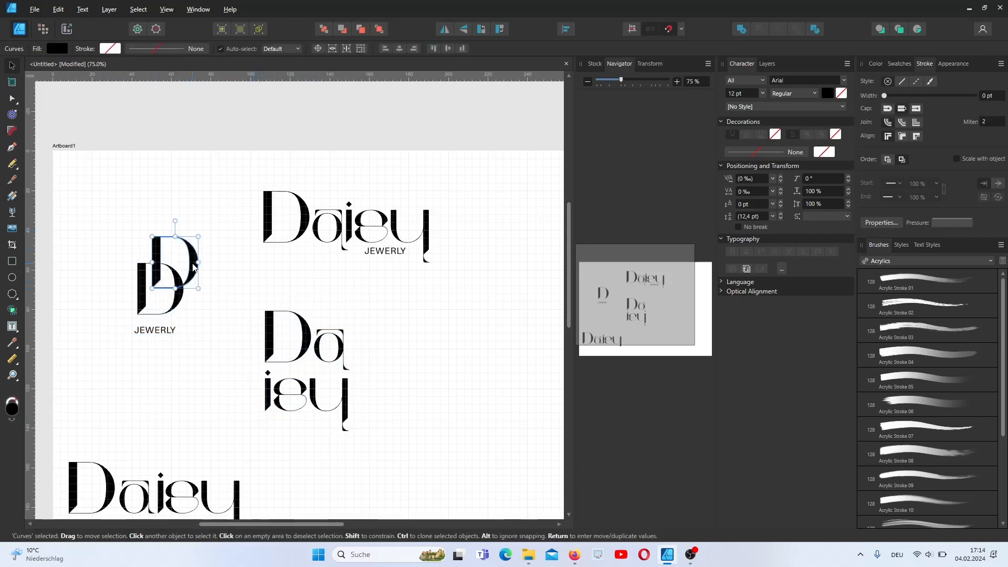
{"action": "left_click", "coordinate": [151, 331]}
{"action": "left_click_drag", "start_coordinate": [151, 336], "coordinate": [148, 331]}
{"action": "left_click", "coordinate": [156, 252]}
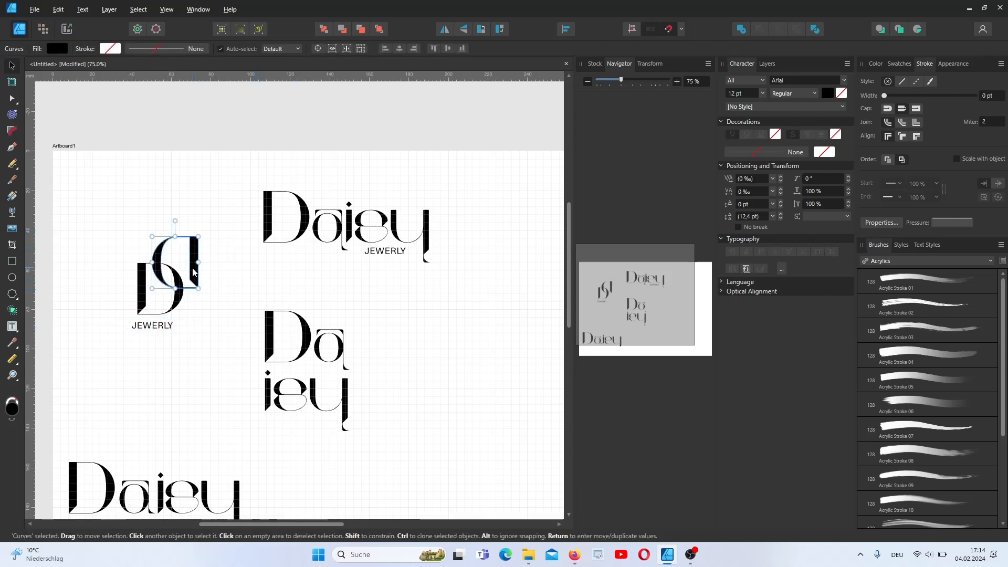
{"action": "left_click_drag", "start_coordinate": [193, 272], "coordinate": [154, 267]}
{"action": "left_click", "coordinate": [189, 309]}
Delete the stacked Daisy letters below the wordmark
{"action": "left_click_drag", "start_coordinate": [245, 277], "coordinate": [456, 474]}
{"action": "key", "text": "Delete"}
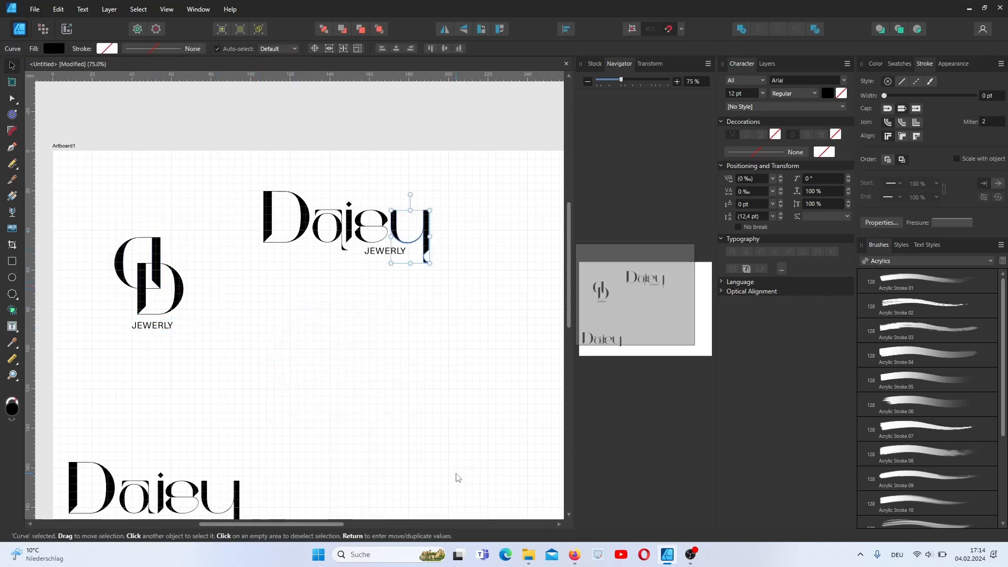
{"action": "left_click", "coordinate": [455, 475]}
Move both D shapes of the monogram together to the space beneath the Daisy wordmark
{"action": "left_click_drag", "start_coordinate": [95, 215], "coordinate": [228, 317]}
{"action": "left_click_drag", "start_coordinate": [138, 274], "coordinate": [309, 350]}
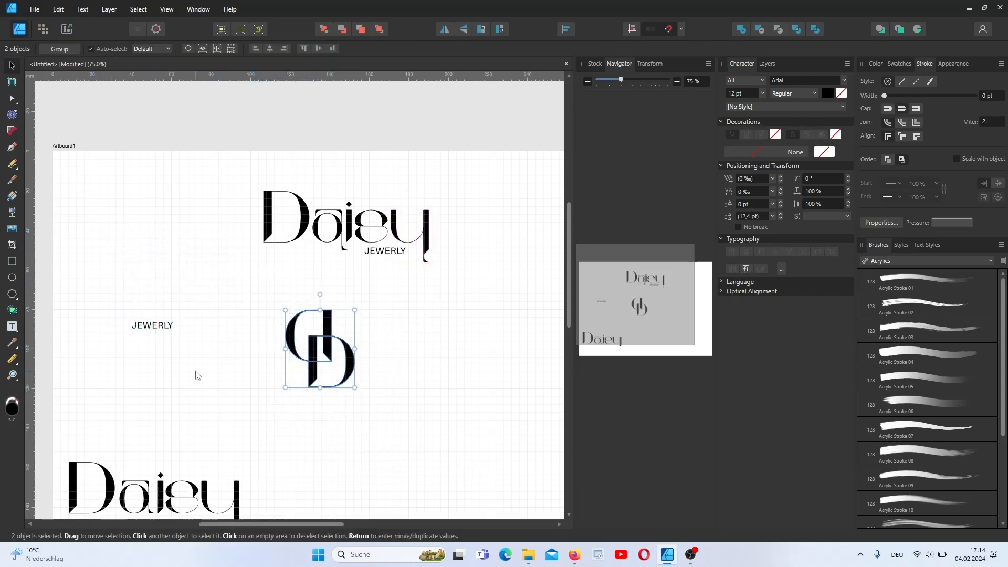
{"action": "left_click", "coordinate": [196, 373]}
{"action": "left_click", "coordinate": [326, 331]}
{"action": "left_click", "coordinate": [241, 423]}
Place the JEWERLY text beneath the monogram's lower D, set it to 14 pt and narrow its frame to fit
{"action": "left_click", "coordinate": [676, 82]}
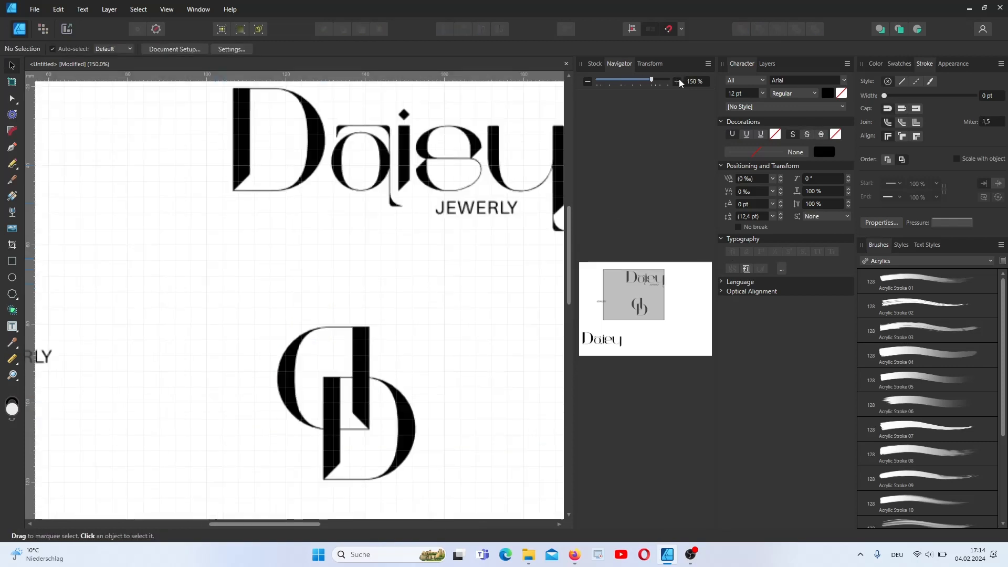
{"action": "left_click", "coordinate": [676, 81]}
{"action": "left_click", "coordinate": [588, 82]}
{"action": "left_click", "coordinate": [588, 81]}
{"action": "left_click_drag", "start_coordinate": [106, 272], "coordinate": [282, 341]}
{"action": "left_click", "coordinate": [182, 49]}
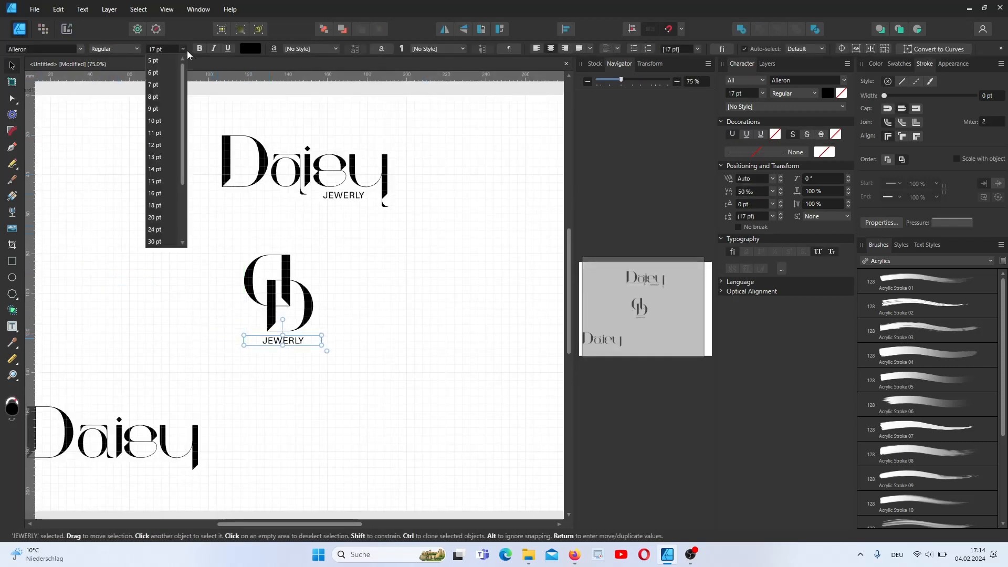
{"action": "left_click", "coordinate": [155, 169]}
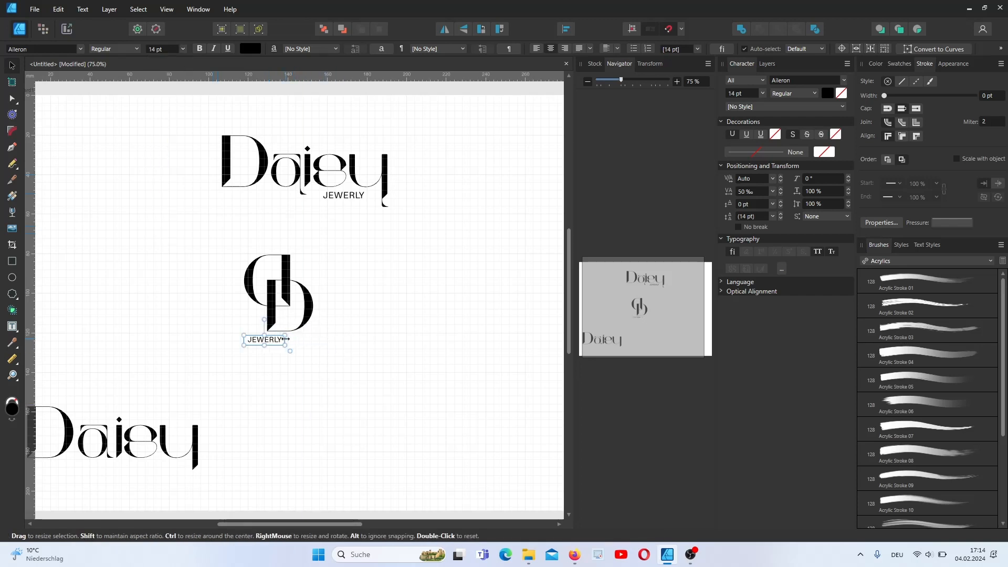
{"action": "left_click_drag", "start_coordinate": [272, 346], "coordinate": [287, 342]}
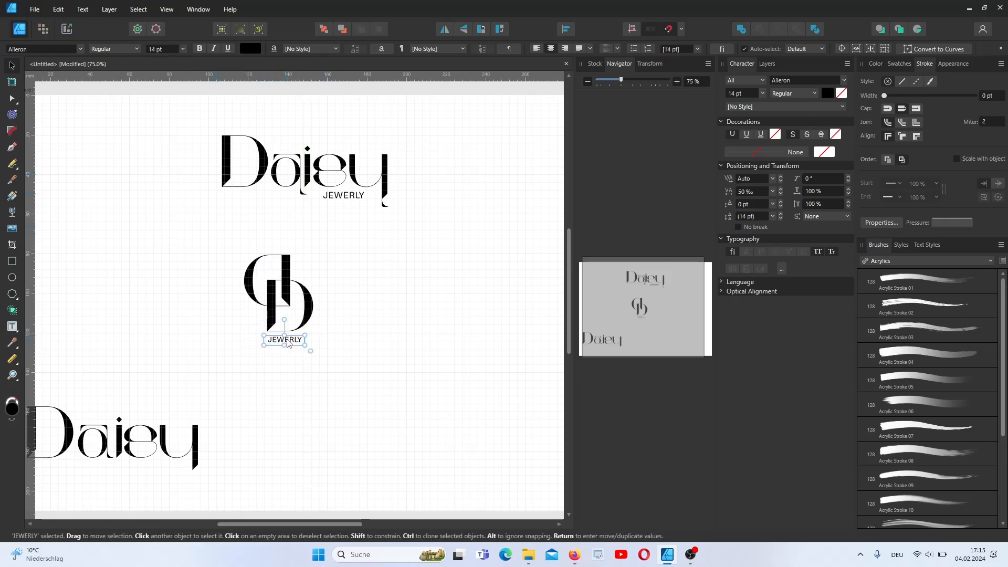
{"action": "left_click", "coordinate": [408, 351]}
Centre-align the original Daisy text, move it beneath the monogram and hide its layer
{"action": "left_click", "coordinate": [588, 82]}
{"action": "left_click", "coordinate": [588, 82]}
{"action": "left_click_drag", "start_coordinate": [184, 311], "coordinate": [318, 370]}
{"action": "left_click", "coordinate": [550, 49]}
{"action": "left_click_drag", "start_coordinate": [251, 350], "coordinate": [289, 351]}
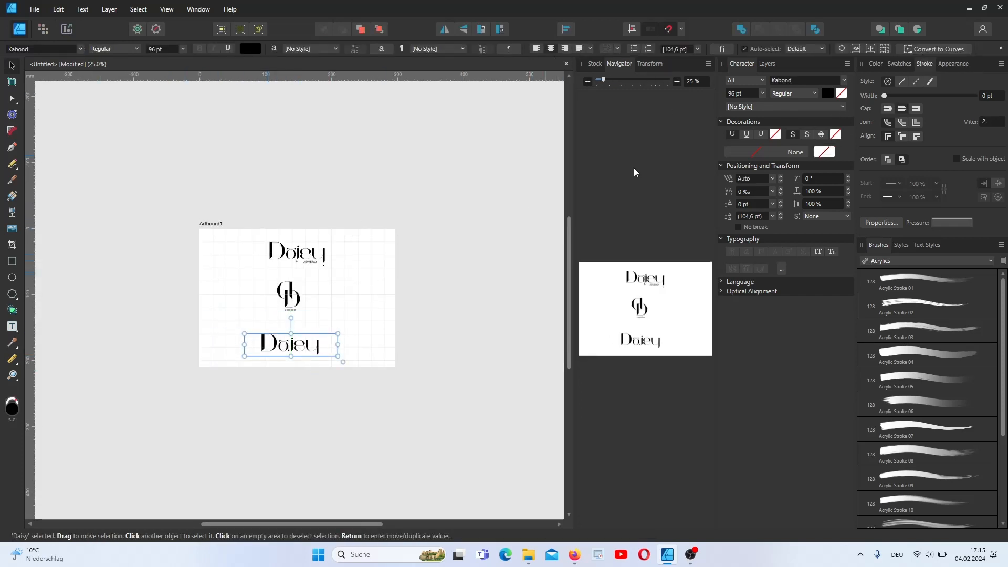
{"action": "left_click", "coordinate": [767, 64]}
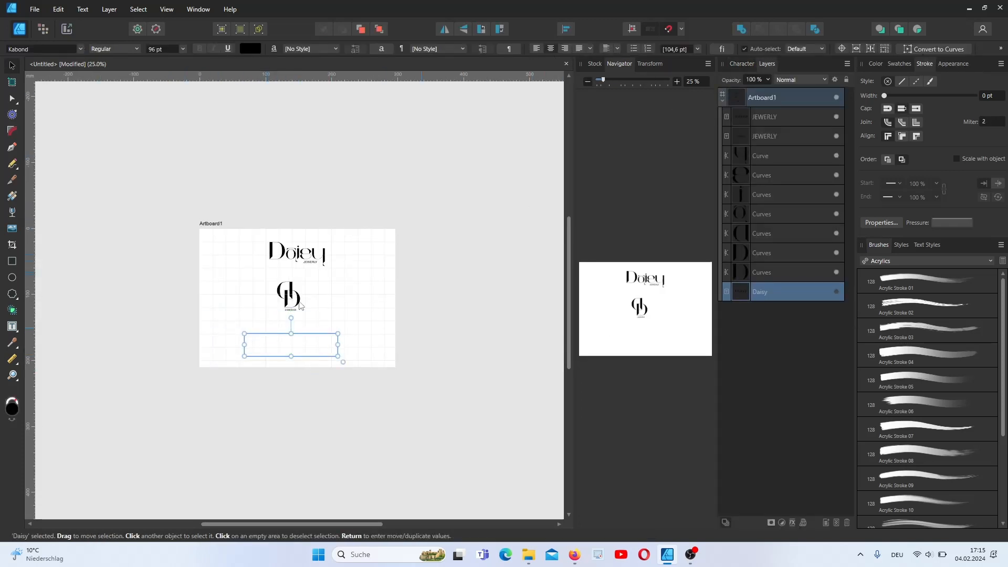
Select the monogram with its tagline and examine its shapes and spacing up close
{"action": "left_click_drag", "start_coordinate": [258, 273], "coordinate": [342, 328]}
{"action": "left_click", "coordinate": [110, 9]}
{"action": "left_click", "coordinate": [677, 82]}
{"action": "left_click", "coordinate": [677, 82]}
{"action": "left_click", "coordinate": [677, 82]}
{"action": "left_click", "coordinate": [677, 82]}
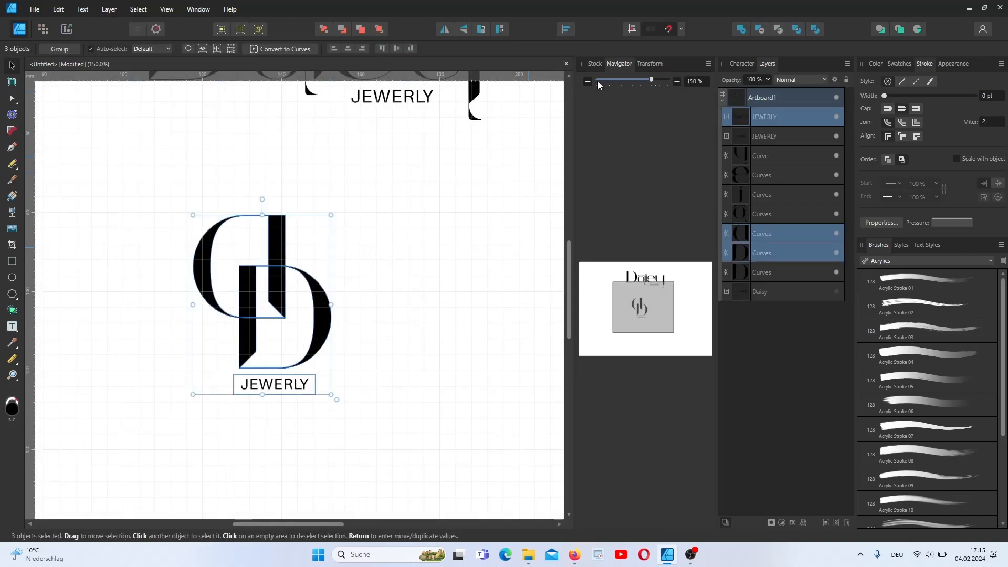
{"action": "left_click", "coordinate": [587, 82]}
{"action": "left_click", "coordinate": [588, 82]}
Duplicate the customised Daisy wordmark with its tagline and place the copy to the left of the monogram
{"action": "left_click_drag", "start_coordinate": [194, 107], "coordinate": [407, 221]}
{"action": "left_click_drag", "start_coordinate": [341, 184], "coordinate": [144, 309]}
{"action": "left_click", "coordinate": [146, 370]}
{"action": "left_click", "coordinate": [144, 319]}
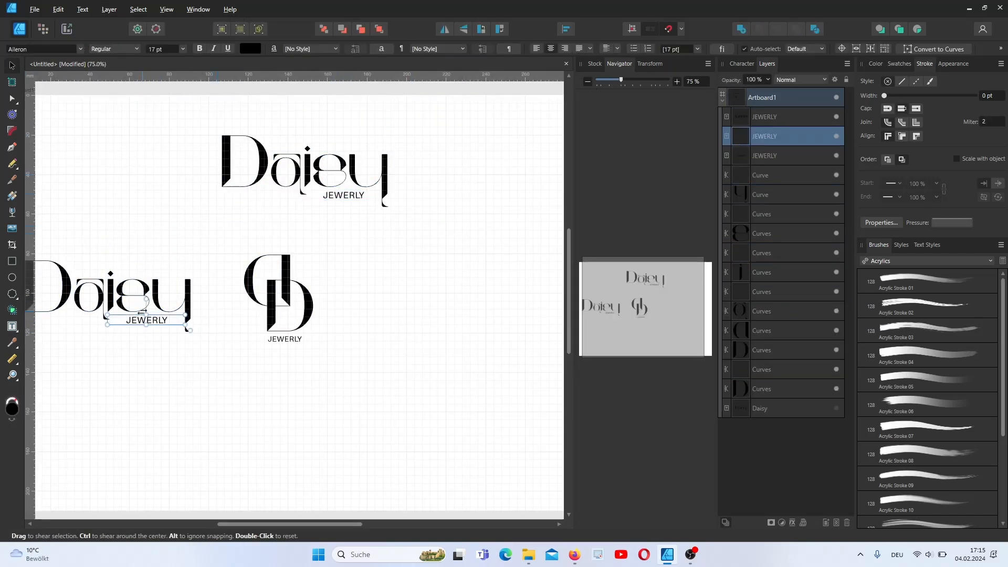
Set the duplicated wordmark's JEWERLY text in the Bahnschrift font
{"action": "left_click_drag", "start_coordinate": [278, 524], "coordinate": [233, 523]}
{"action": "left_click", "coordinate": [81, 49]}
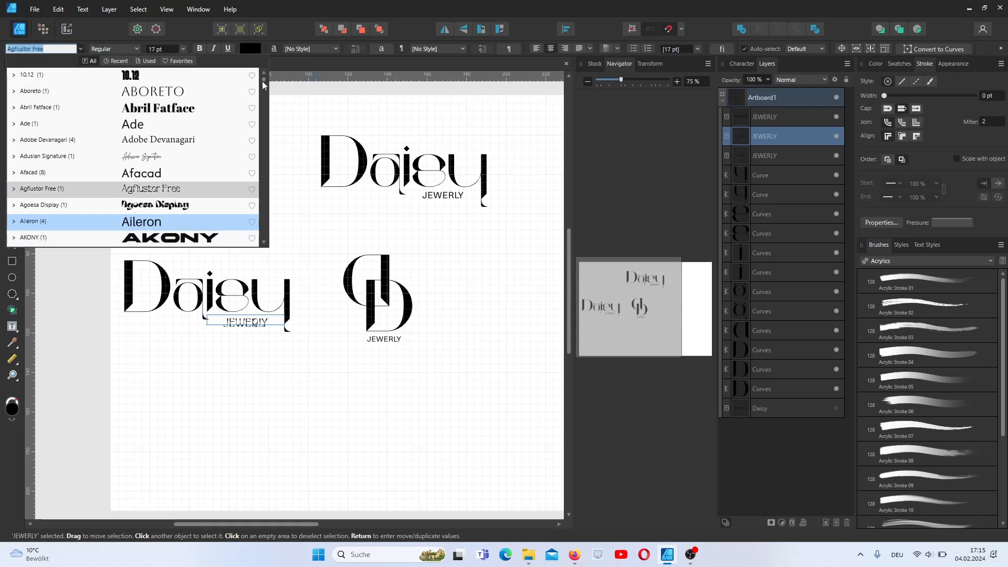
{"action": "left_click_drag", "start_coordinate": [264, 78], "coordinate": [265, 92]}
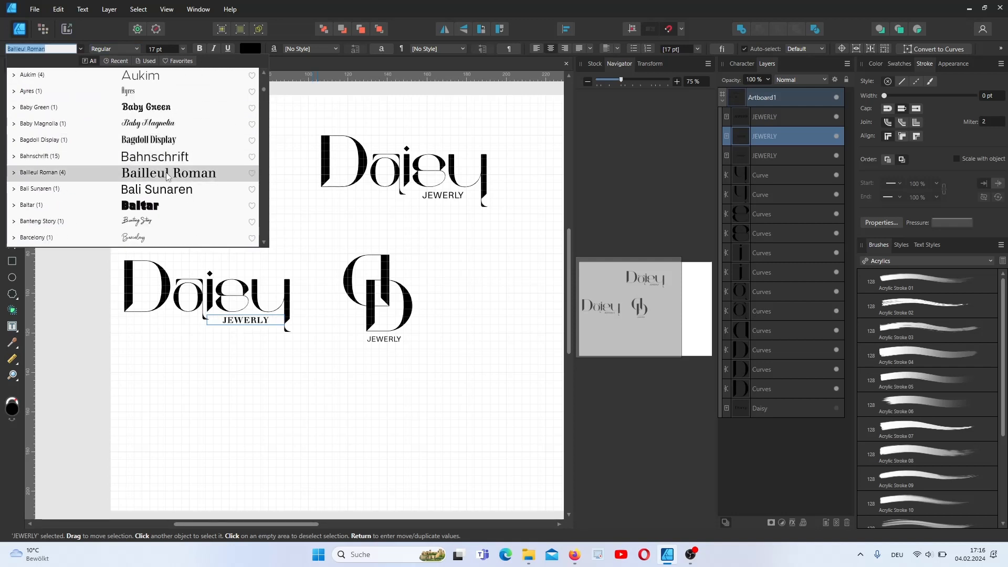
{"action": "left_click", "coordinate": [187, 162]}
Correct the spelling of all three JEWERLY taglines to JEWELRY
{"action": "left_click", "coordinate": [440, 197]}
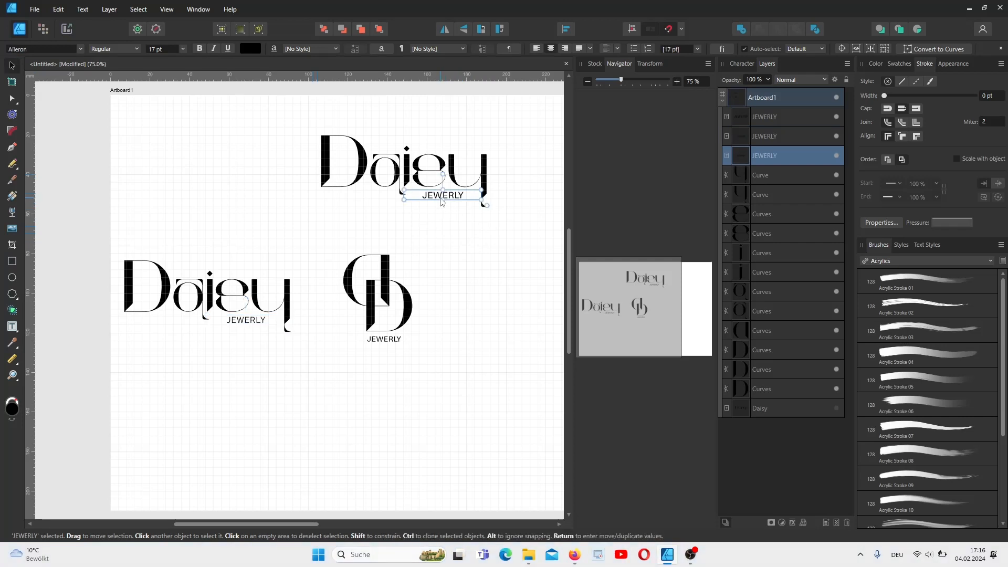
{"action": "double_click", "coordinate": [454, 196]}
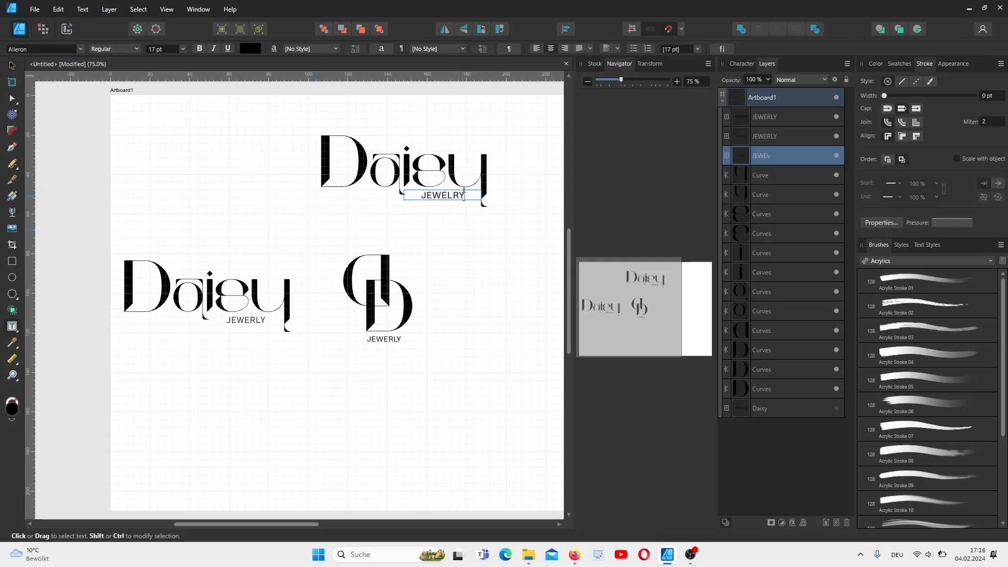
{"action": "left_click", "coordinate": [267, 322]}
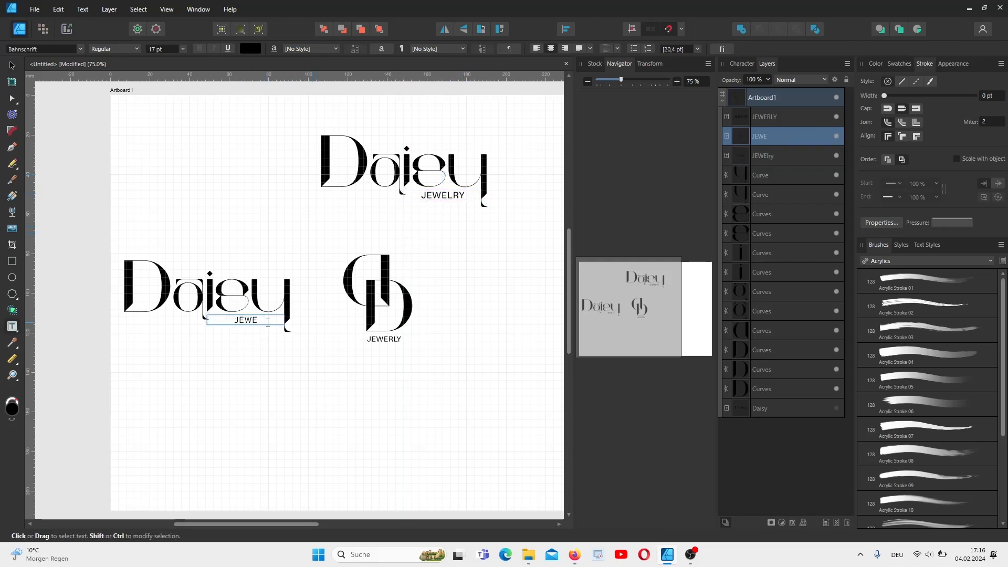
{"action": "double_click", "coordinate": [383, 339]}
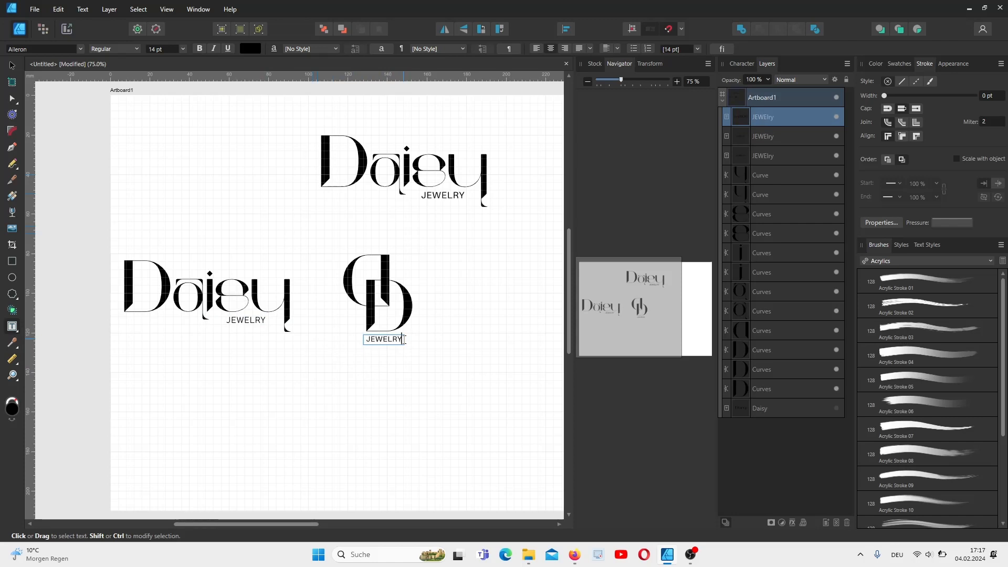
{"action": "left_click", "coordinate": [10, 69]}
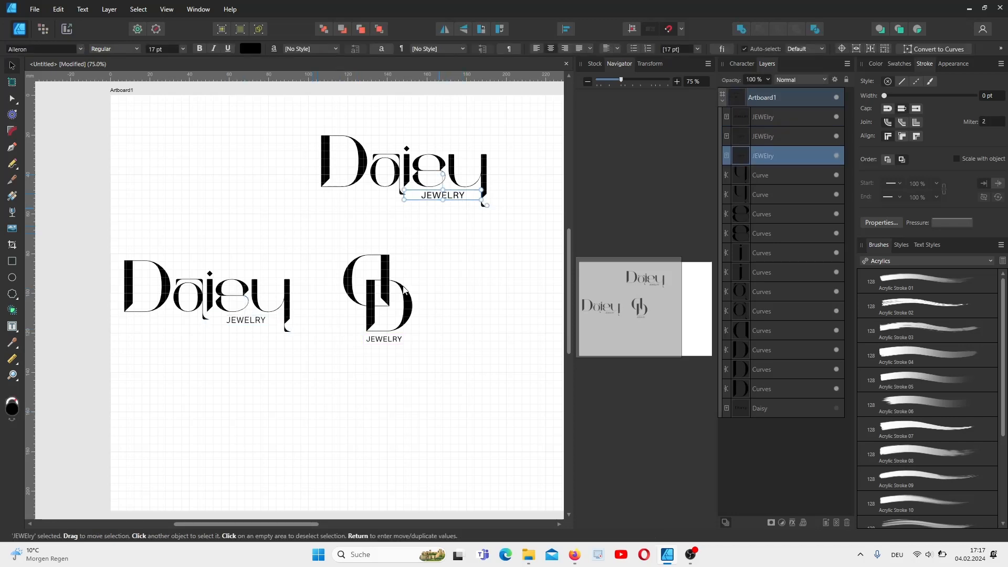
Set the JEWELRY taglines of the monogram and the lower wordmark in the Antonio font
{"action": "left_click", "coordinate": [42, 49]}
{"action": "scroll", "coordinate": [158, 173], "scroll_direction": "down", "scroll_amount": 4}
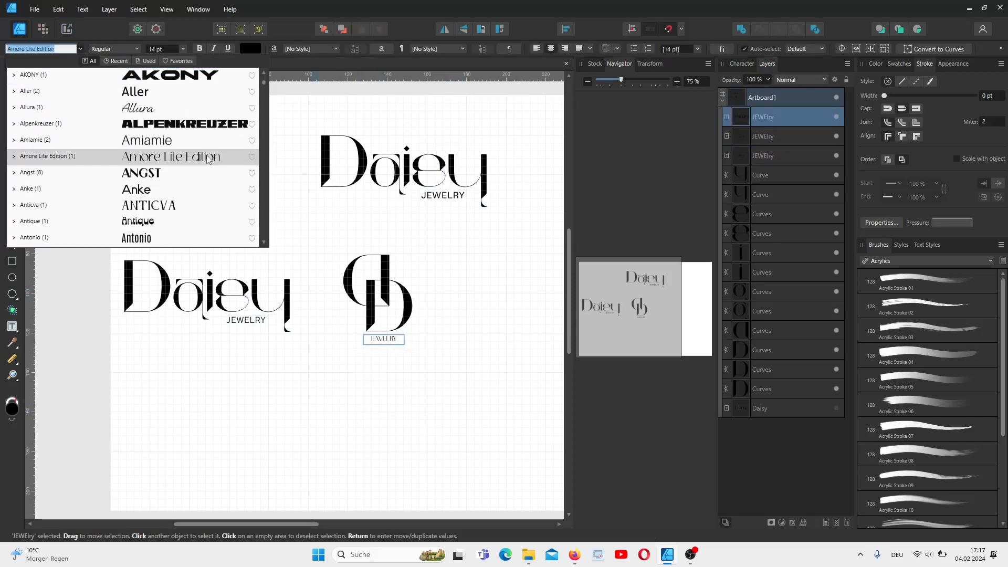
{"action": "left_click", "coordinate": [246, 320]}
{"action": "left_click", "coordinate": [80, 49]}
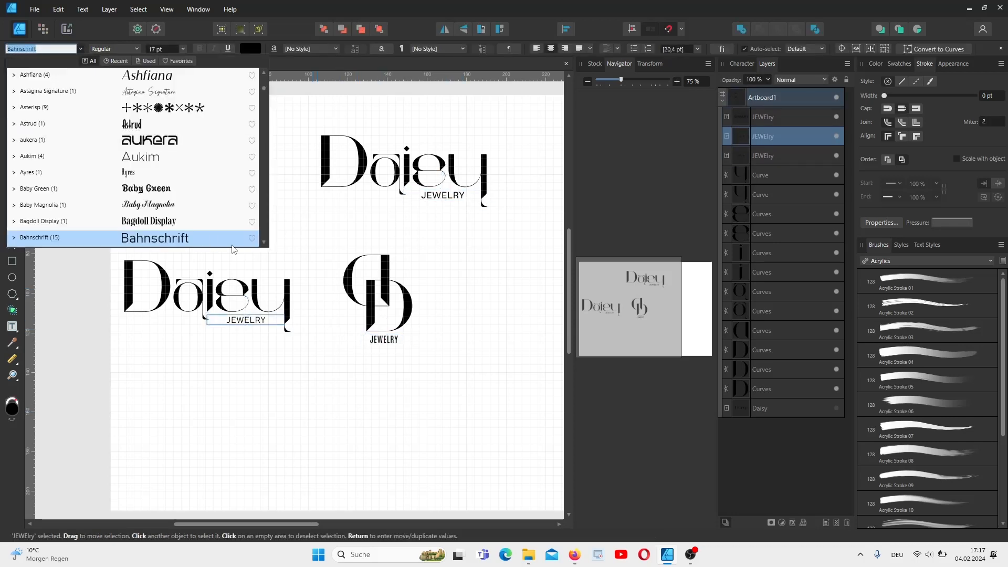
{"action": "scroll", "coordinate": [264, 246], "scroll_direction": "down", "scroll_amount": 3}
{"action": "scroll", "coordinate": [264, 246], "scroll_direction": "down", "scroll_amount": 10}
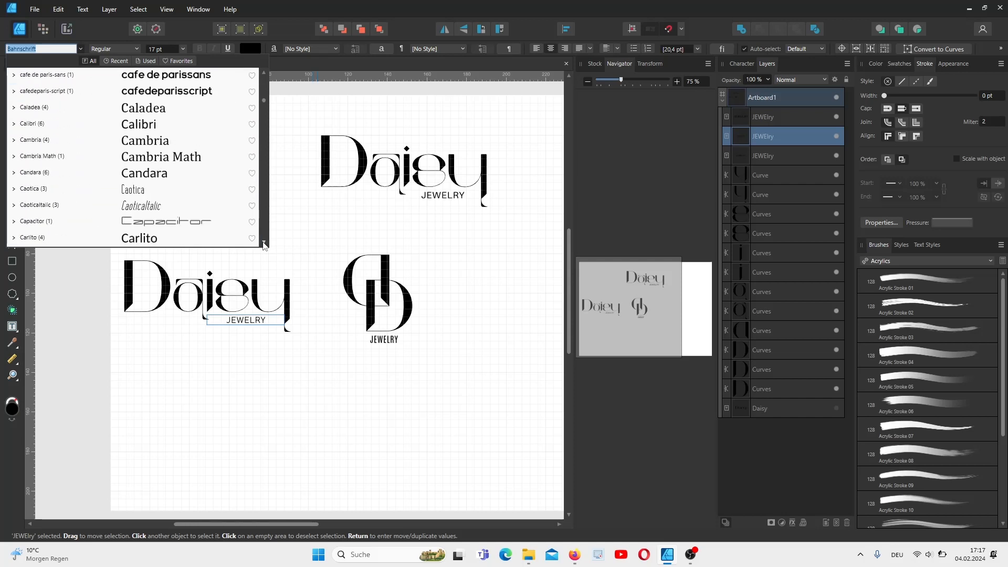
{"action": "type", "text": "anto"}
{"action": "key", "text": "Return"}
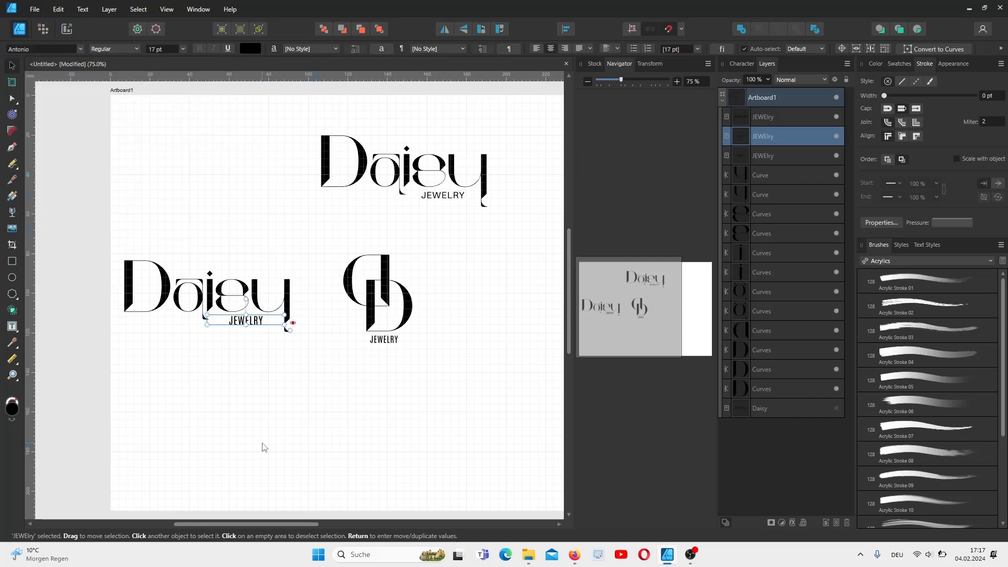
{"action": "left_click", "coordinate": [264, 447]}
Right-align the lower wordmark's JEWELRY text and position it slightly lower, just left of the y's stem
{"action": "left_click", "coordinate": [251, 326]}
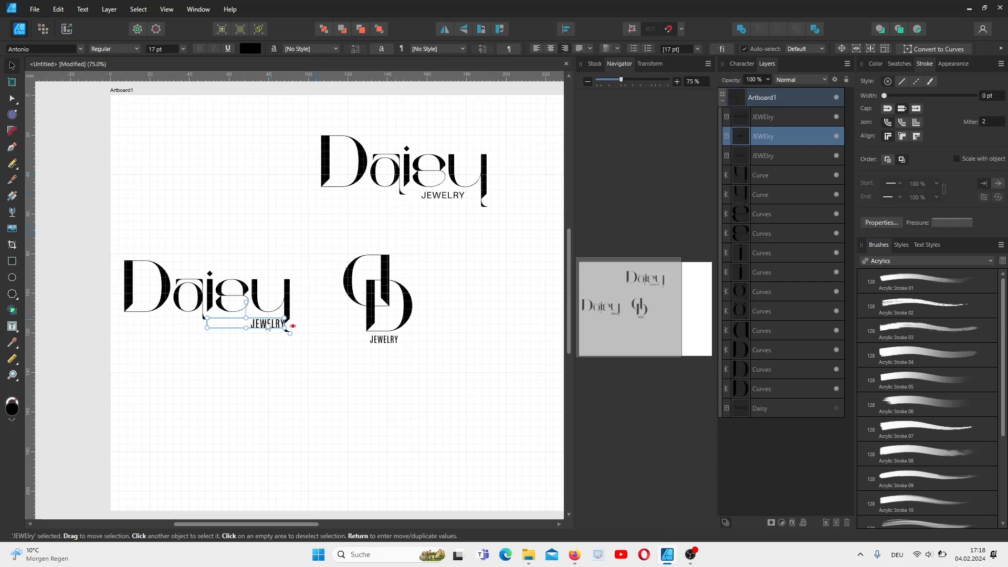
{"action": "left_click_drag", "start_coordinate": [256, 325], "coordinate": [257, 330]}
{"action": "left_click", "coordinate": [268, 381]}
{"action": "left_click", "coordinate": [253, 324]}
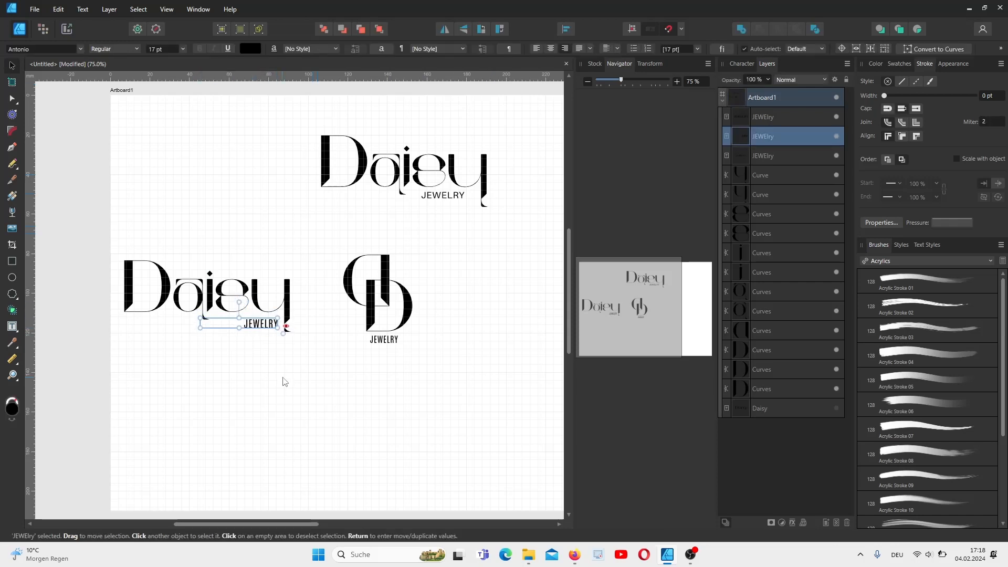
{"action": "left_click", "coordinate": [281, 383]}
Set the lower wordmark's JEWELRY tagline in the BINTANG NOELA font
{"action": "left_click", "coordinate": [242, 326]}
{"action": "left_click", "coordinate": [81, 49]}
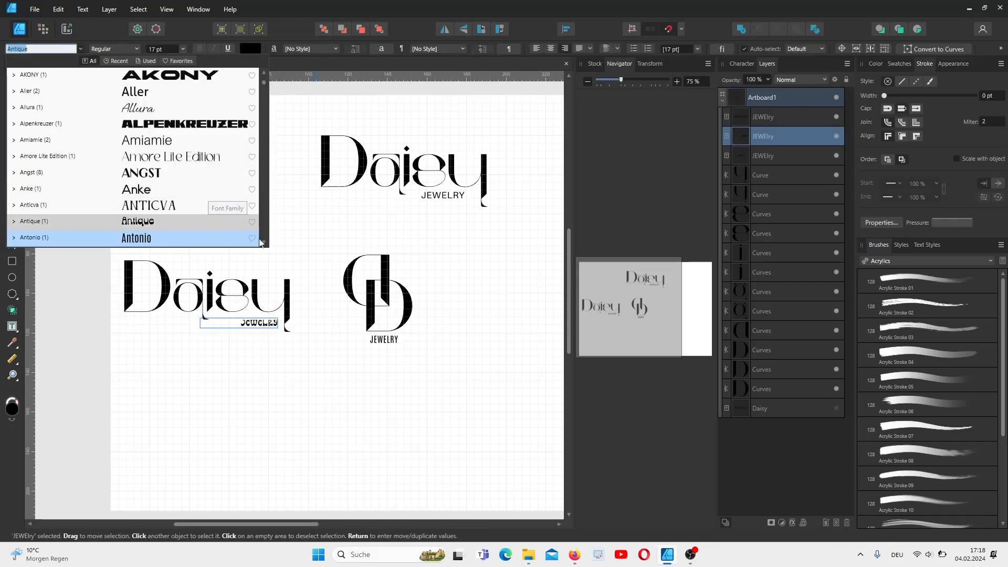
{"action": "scroll", "coordinate": [147, 92], "scroll_direction": "down", "scroll_amount": 5}
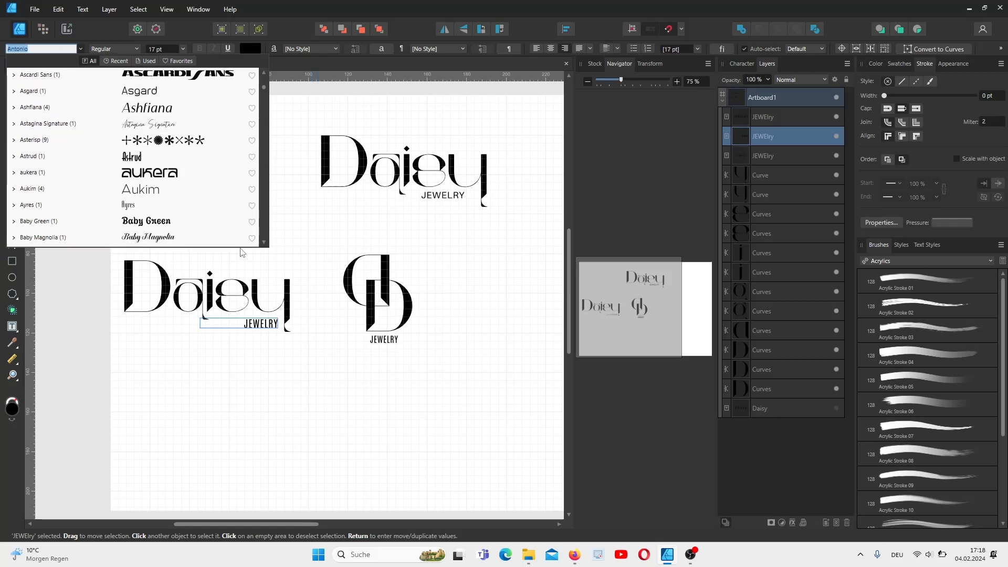
{"action": "scroll", "coordinate": [220, 221], "scroll_direction": "down", "scroll_amount": 6}
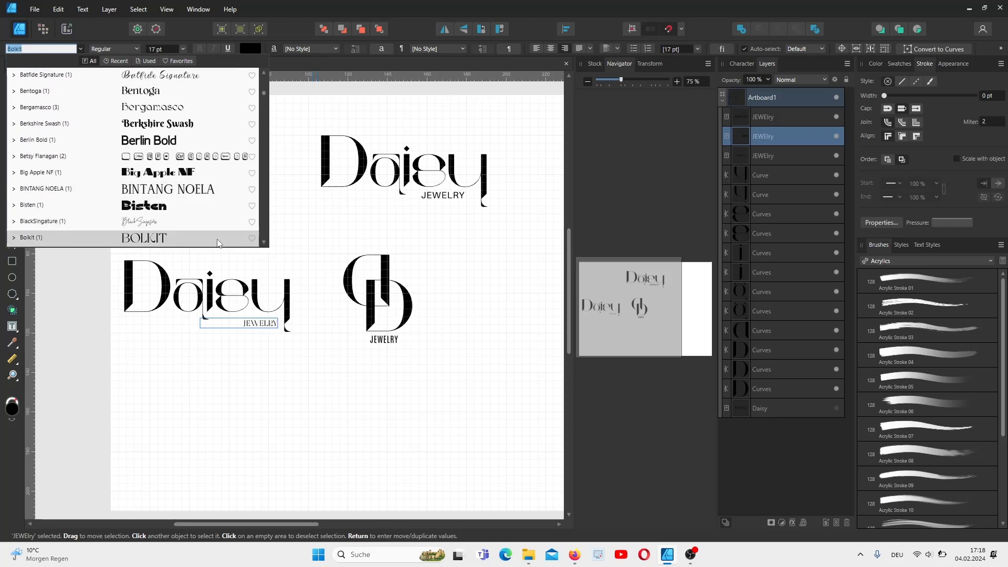
{"action": "left_click", "coordinate": [216, 196]}
Set the JEWELRY taglines of the upper wordmark and the monogram in the BINTANG NOELA font
{"action": "left_click", "coordinate": [438, 199]}
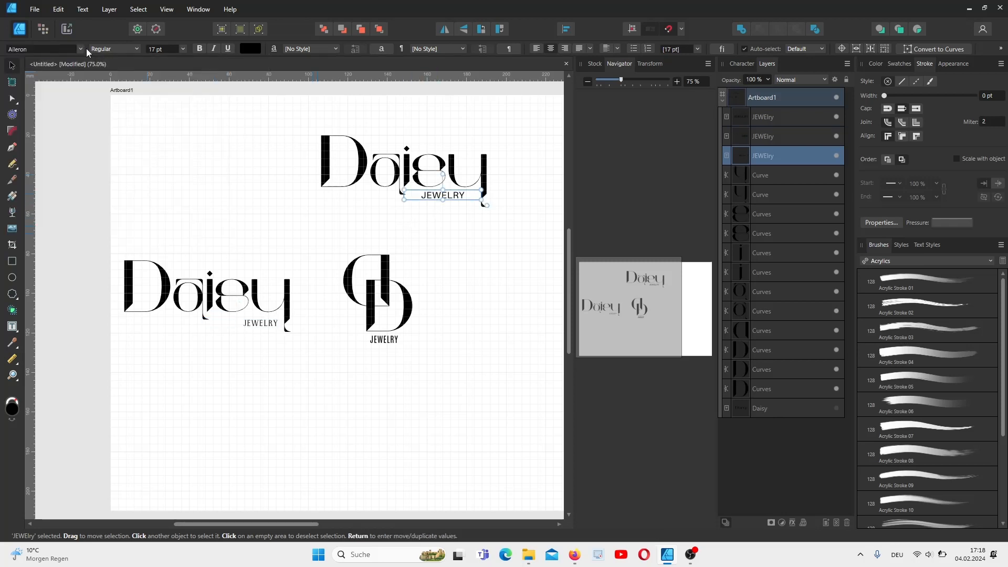
{"action": "left_click", "coordinate": [81, 49]}
{"action": "type", "text": "bin"}
{"action": "left_click", "coordinate": [137, 76]}
{"action": "left_click", "coordinate": [383, 338]}
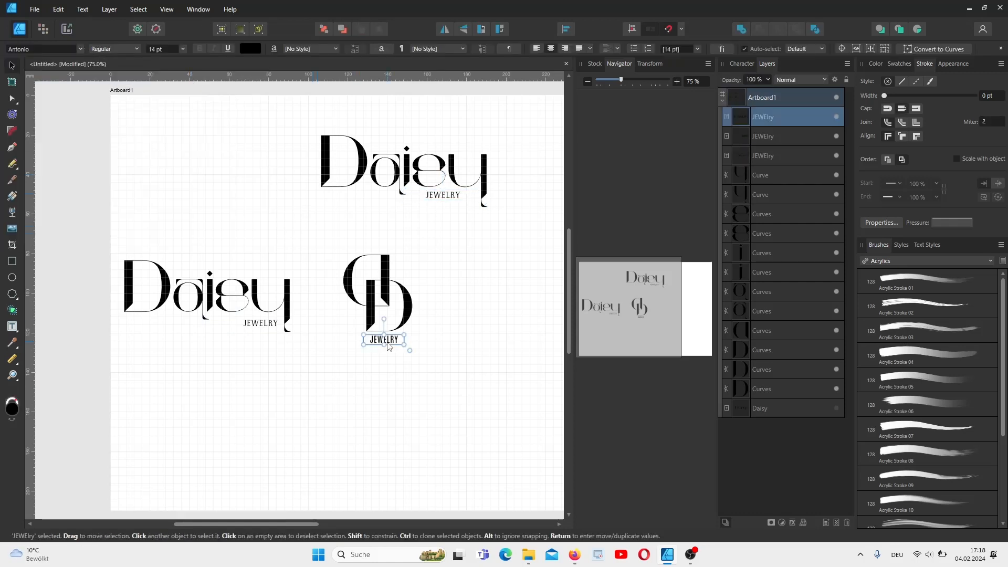
{"action": "left_click", "coordinate": [81, 50]}
{"action": "type", "text": "bin"}
{"action": "left_click", "coordinate": [157, 73]}
{"action": "left_click", "coordinate": [285, 393]}
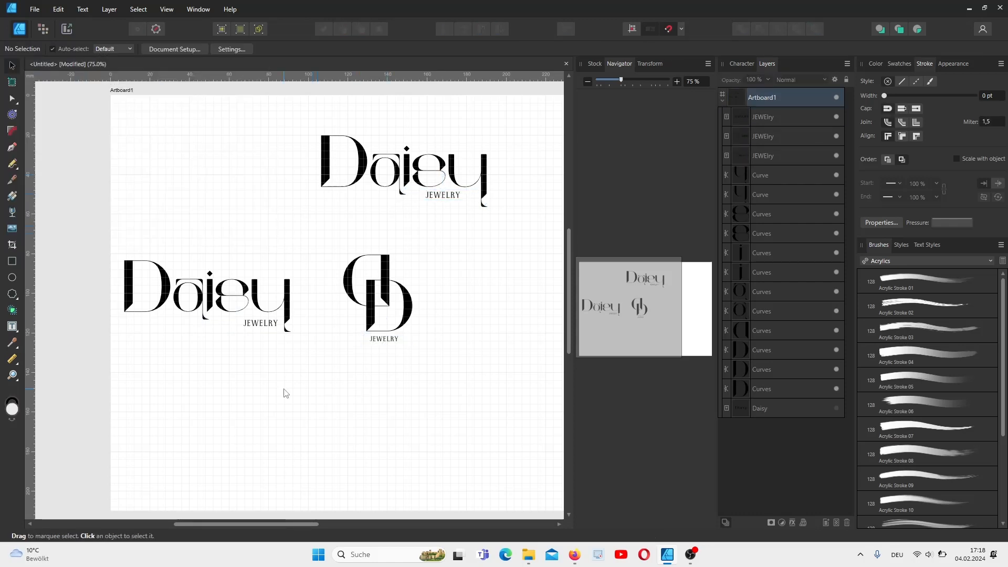
Set the JEWELRY taglines of both wordmarks to 20 pt
{"action": "left_click", "coordinate": [444, 197]}
{"action": "left_click", "coordinate": [182, 49]}
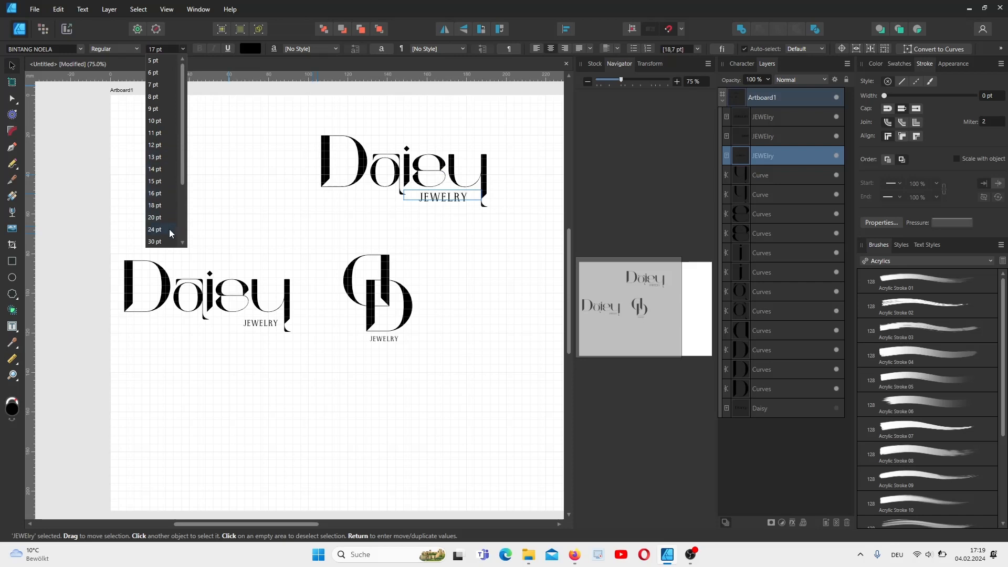
{"action": "left_click", "coordinate": [154, 217]}
{"action": "left_click", "coordinate": [260, 324]}
{"action": "left_click", "coordinate": [182, 49]}
{"action": "left_click", "coordinate": [154, 217]}
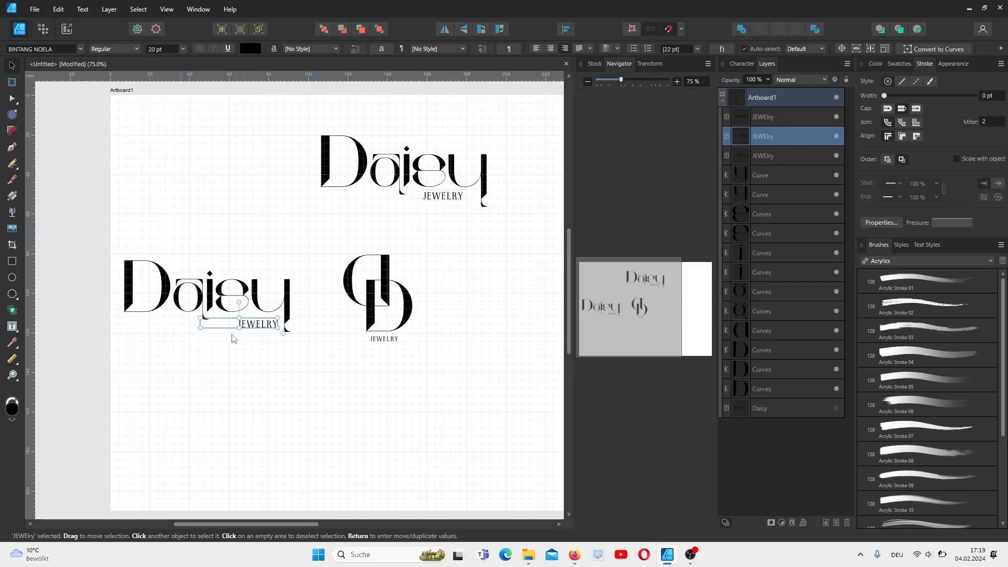
{"action": "left_click", "coordinate": [234, 338]}
Right-align the upper wordmark's JEWELRY text and position it slightly lower, just left of the y's stem
{"action": "left_click", "coordinate": [446, 196]}
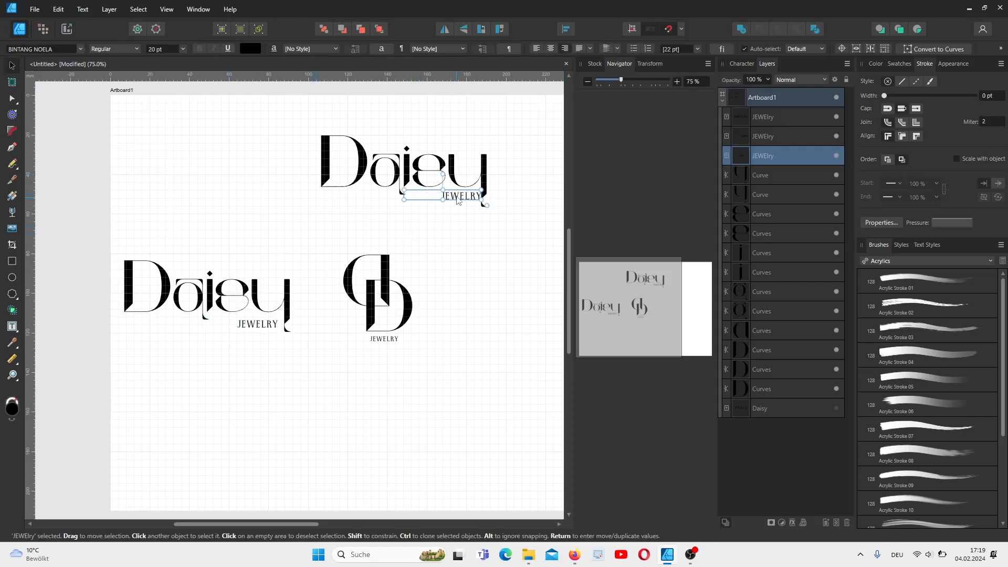
{"action": "left_click", "coordinate": [329, 470]}
{"action": "left_click", "coordinate": [241, 322]}
{"action": "left_click", "coordinate": [198, 300]}
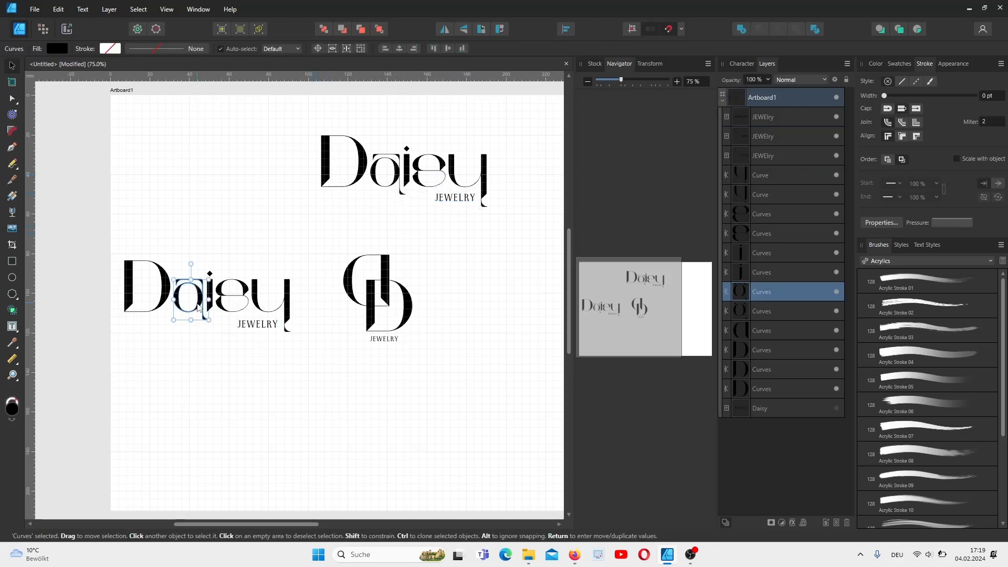
{"action": "left_click", "coordinate": [396, 174]}
{"action": "left_click", "coordinate": [123, 213]}
Increase the font size of the monogram's JEWELRY tagline and keep it centred below the lower D
{"action": "left_click", "coordinate": [384, 340]}
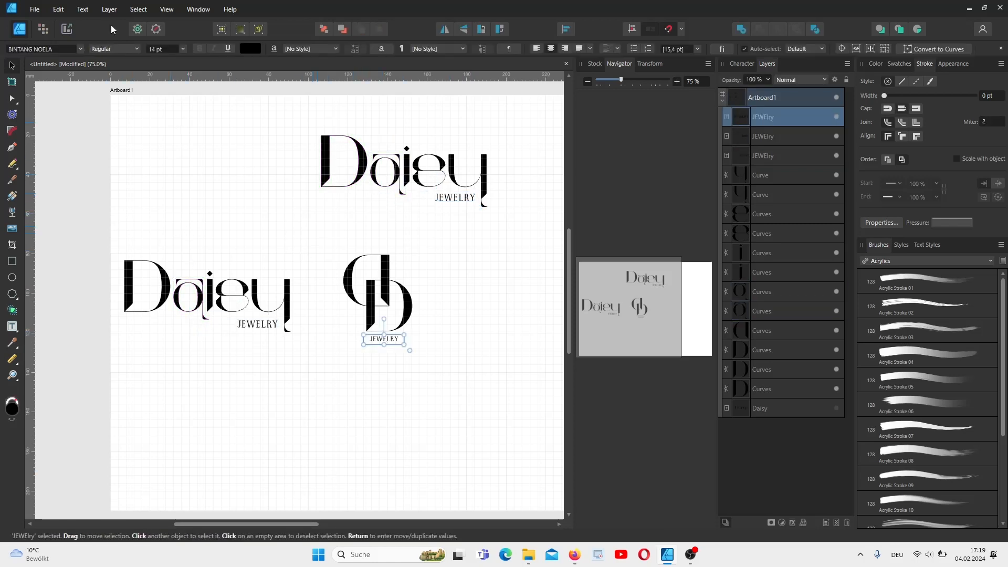
{"action": "left_click", "coordinate": [182, 49]}
{"action": "left_click", "coordinate": [266, 373]}
{"action": "left_click", "coordinate": [116, 239]}
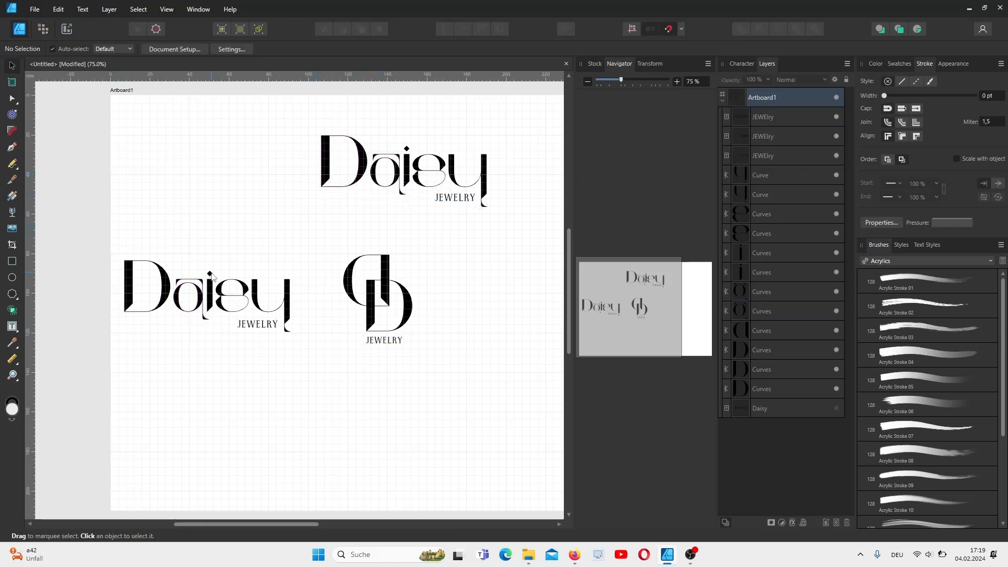
Duplicate the letter i above the lower wordmark, separate its diamond dot and try a copy inside the monogram's lower D
{"action": "left_click", "coordinate": [209, 294]}
{"action": "left_click_drag", "start_coordinate": [210, 296], "coordinate": [217, 200]}
{"action": "left_click", "coordinate": [198, 10]}
{"action": "left_click", "coordinate": [339, 225]}
{"action": "left_click_drag", "start_coordinate": [205, 162], "coordinate": [231, 182]}
{"action": "left_click", "coordinate": [420, 273]}
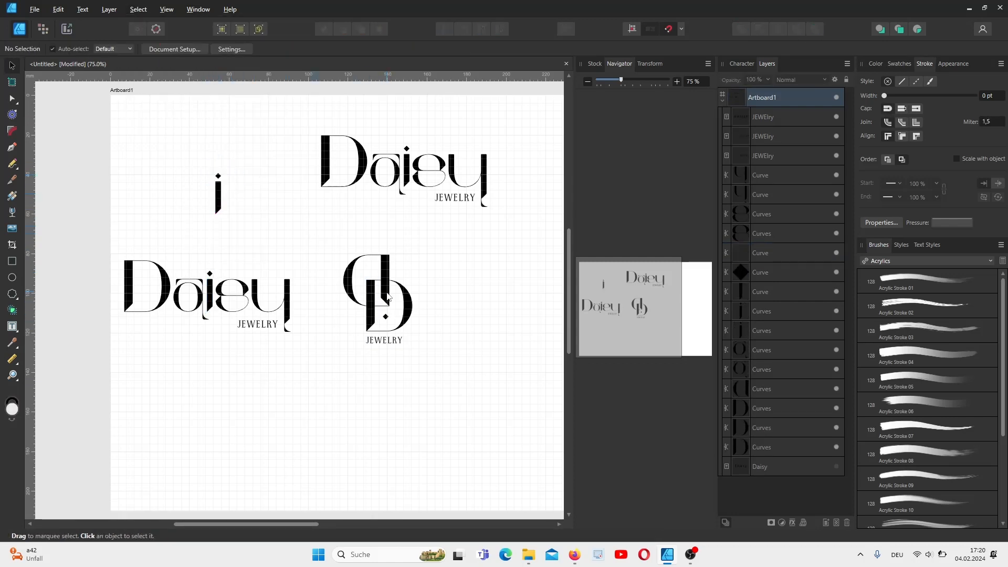
Try a second diamond inside the monogram's upper D and undo the placement
{"action": "mouse_move", "coordinate": [386, 317]}
{"action": "left_mouse_down"}
{"action": "mouse_move", "coordinate": [360, 264]}
{"action": "mouse_move", "coordinate": [369, 267]}
{"action": "left_mouse_up"}
{"action": "left_click", "coordinate": [324, 361]}
{"action": "key", "text": "ctrl+z"}
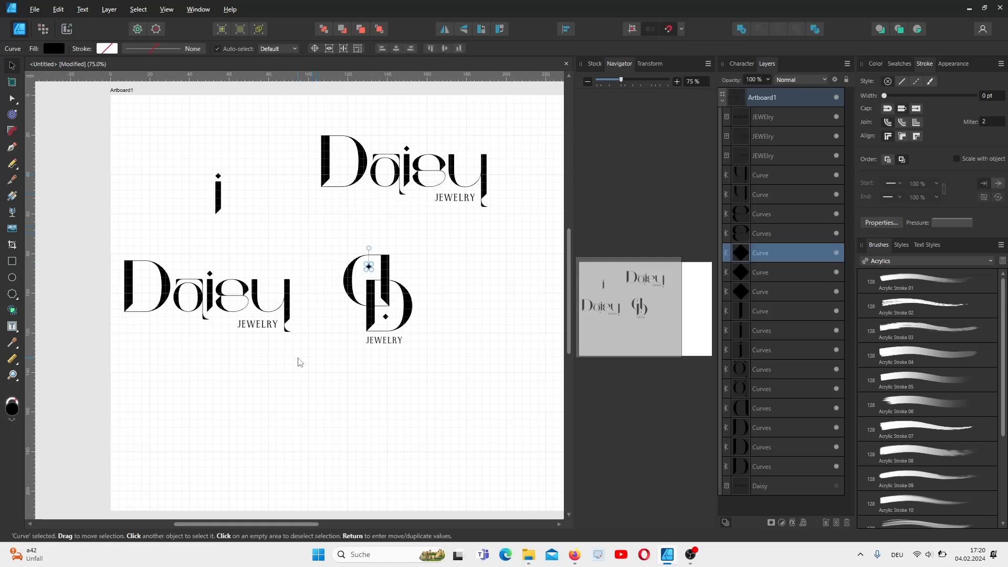
{"action": "key", "text": "ctrl+z"}
Try diamond accents beside the JEWELRY tagline and at the monogram's upper-right and lower-left corners
{"action": "left_click_drag", "start_coordinate": [359, 339], "coordinate": [407, 340]}
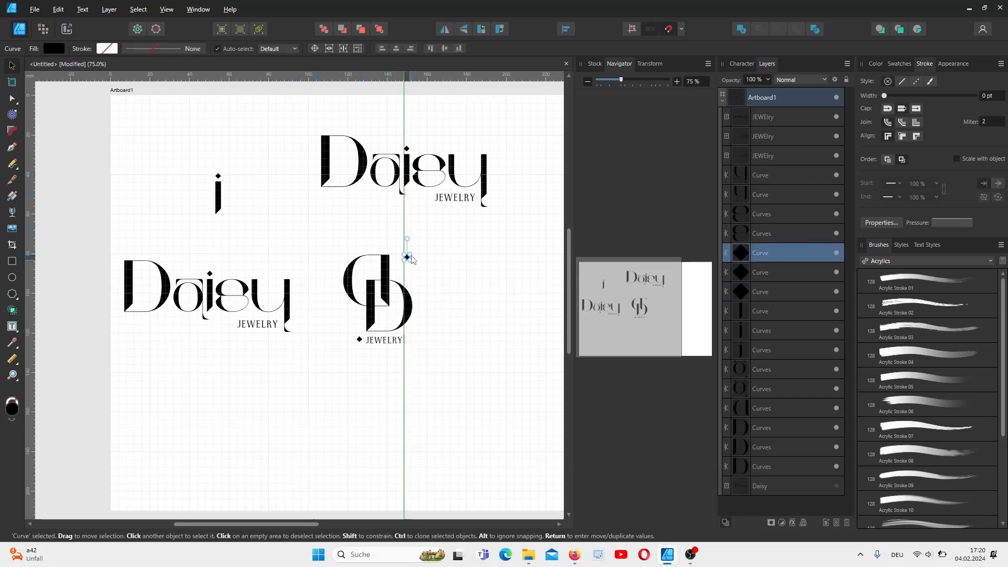
{"action": "left_click_drag", "start_coordinate": [411, 259], "coordinate": [416, 259]}
{"action": "left_click", "coordinate": [359, 340]}
{"action": "left_click_drag", "start_coordinate": [345, 325], "coordinate": [345, 320]}
{"action": "left_click", "coordinate": [330, 367]}
{"action": "left_click", "coordinate": [345, 325]}
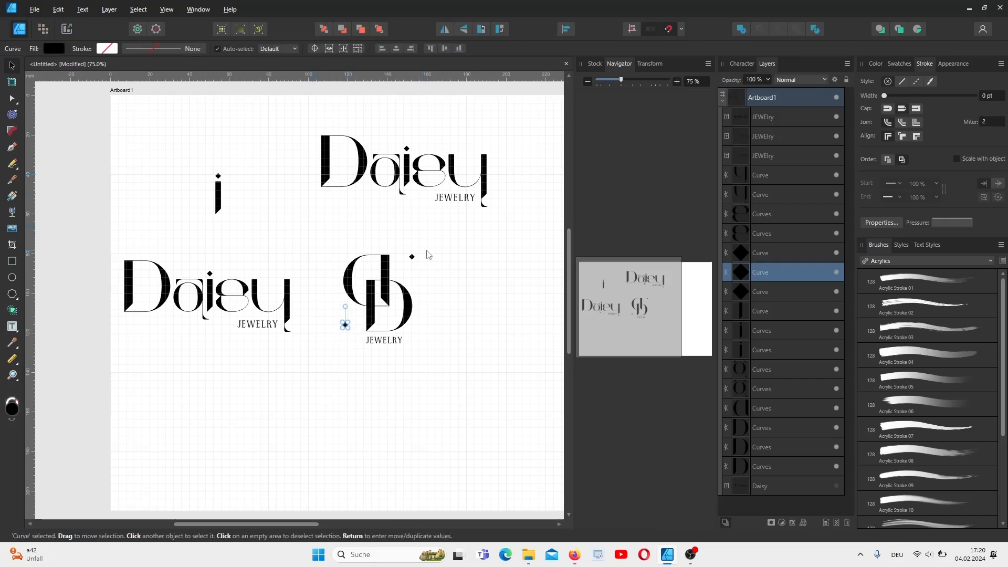
Delete the two diamond accents around the monogram and the spare letter i with its dot
{"action": "left_click", "coordinate": [412, 257], "text": "shift"}
{"action": "key", "text": "Delete"}
{"action": "left_click", "coordinate": [262, 251]}
{"action": "left_click_drag", "start_coordinate": [164, 116], "coordinate": [259, 247]}
{"action": "key", "text": "Delete"}
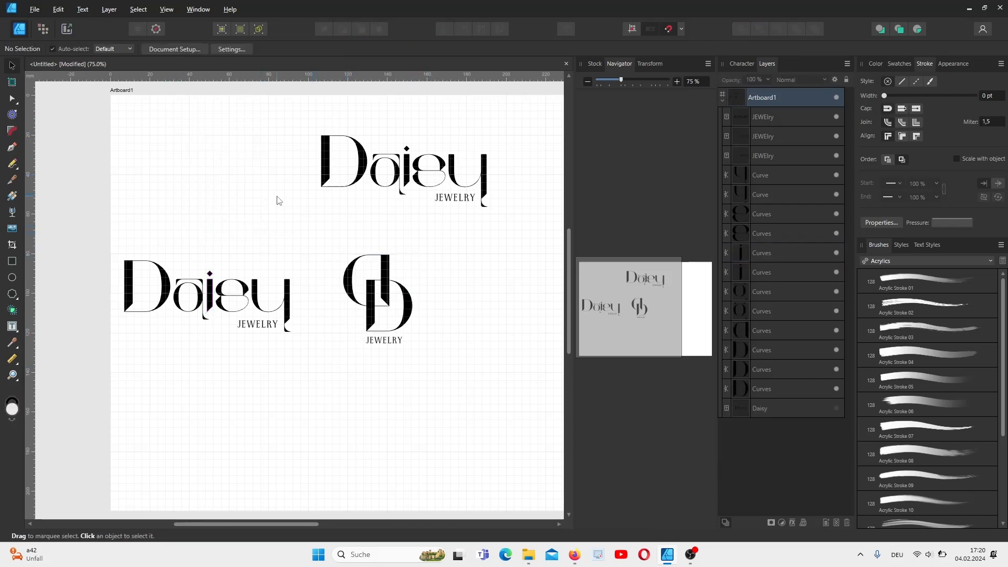
Delete the upper wordmark with its tagline and move the remaining wordmark and tagline above the monogram
{"action": "left_click_drag", "start_coordinate": [312, 124], "coordinate": [497, 217]}
{"action": "key", "text": "Delete"}
{"action": "left_click_drag", "start_coordinate": [95, 223], "coordinate": [434, 212]}
{"action": "left_click", "coordinate": [284, 148]}
Convert the JEWELRY taglines of the wordmark and the monogram to curves
{"action": "left_click", "coordinate": [434, 212]}
{"action": "left_click", "coordinate": [84, 10]}
{"action": "mouse_move", "coordinate": [114, 10]}
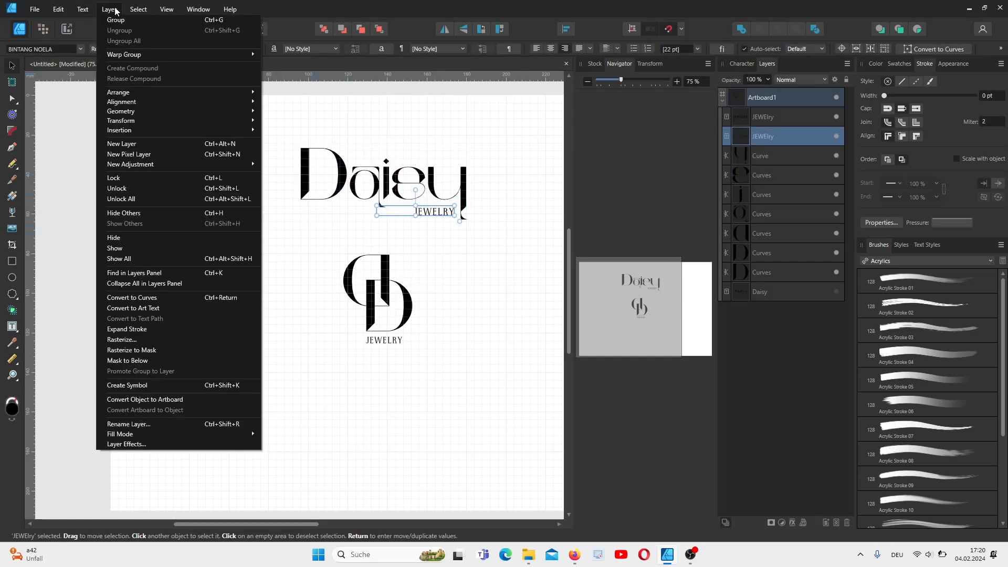
{"action": "left_click", "coordinate": [138, 298]}
{"action": "left_click", "coordinate": [383, 341]}
{"action": "left_click", "coordinate": [109, 9]}
{"action": "left_click", "coordinate": [137, 299]}
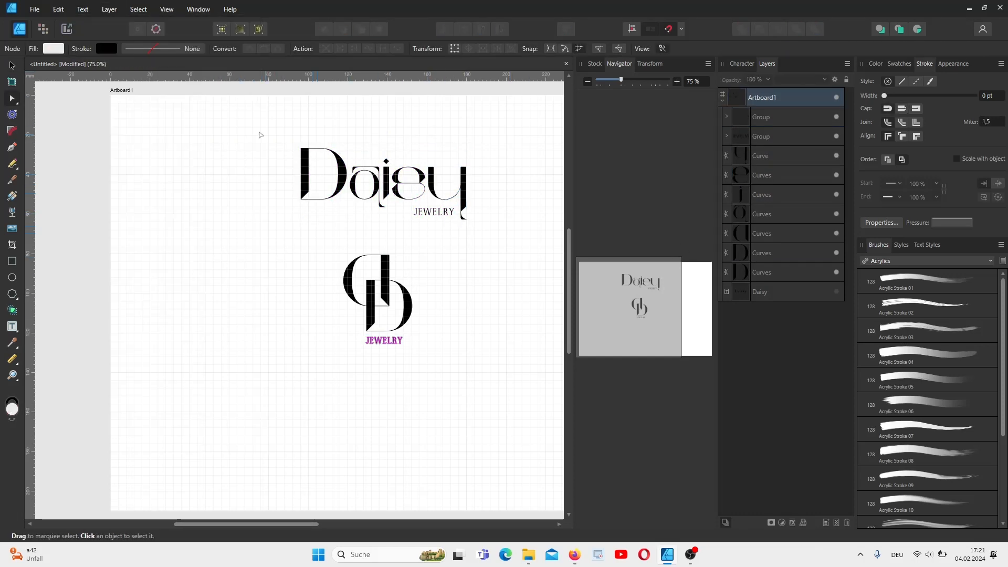
Group the wordmark with its tagline, and group the monogram with its tagline
{"action": "left_click_drag", "start_coordinate": [258, 134], "coordinate": [575, 238]}
{"action": "left_click_drag", "start_coordinate": [301, 234], "coordinate": [470, 359]}
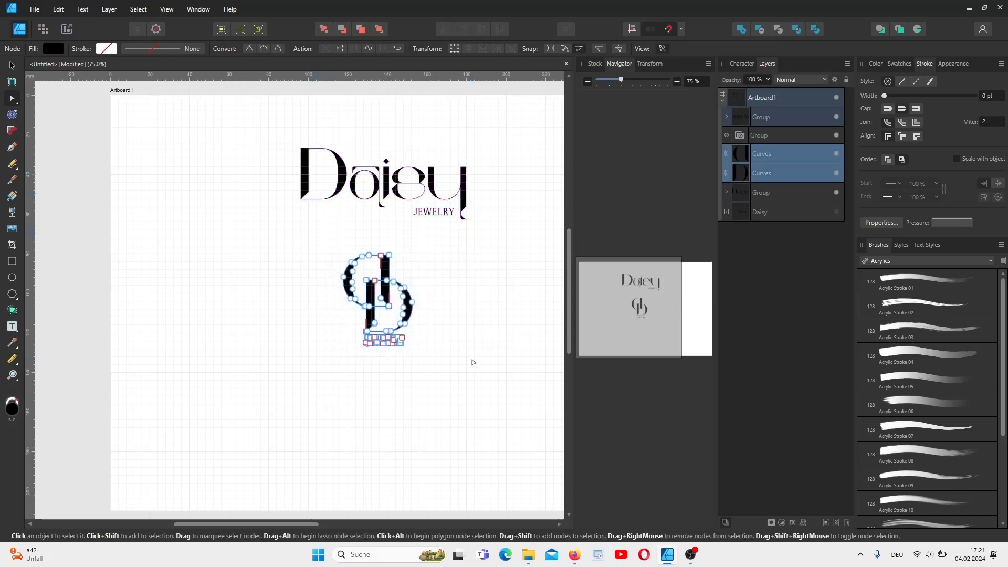
{"action": "key", "text": "ctrl+g"}
Inside the monogram's group, group the two D letters together and the JEWELRY letters together
{"action": "left_click_drag", "start_coordinate": [621, 80], "coordinate": [625, 81]}
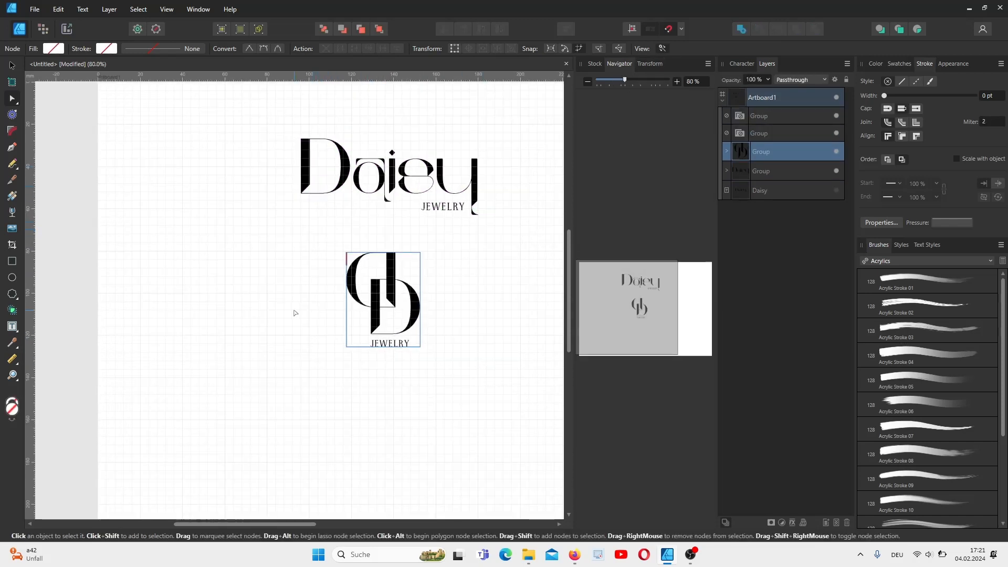
{"action": "key", "text": "ctrl+Return"}
{"action": "left_click", "coordinate": [114, 10]}
{"action": "left_click", "coordinate": [342, 315]}
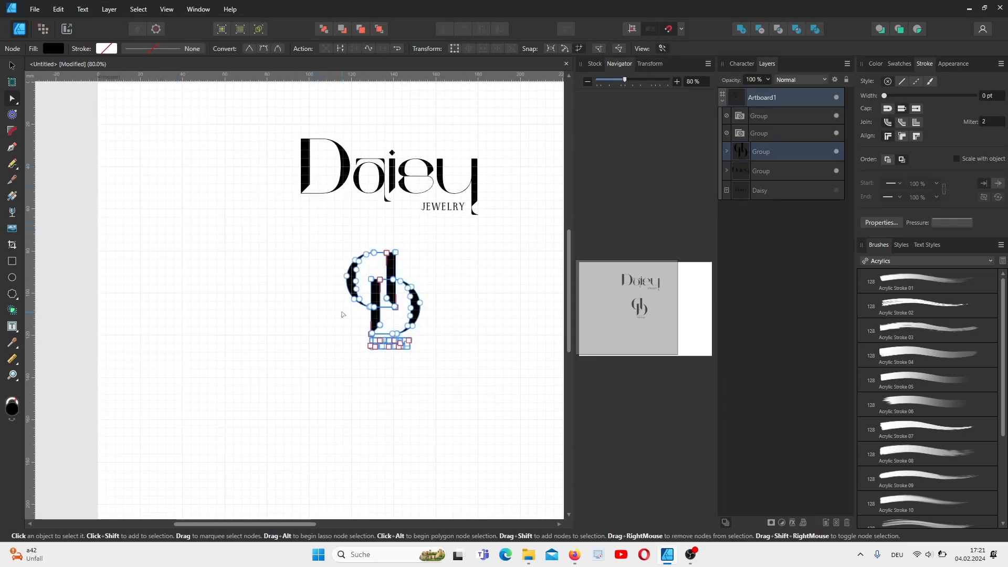
{"action": "left_click_drag", "start_coordinate": [318, 232], "coordinate": [467, 340]}
{"action": "key", "text": "ctrl+g"}
{"action": "left_click_drag", "start_coordinate": [357, 334], "coordinate": [424, 356]}
{"action": "key", "text": "ctrl+g"}
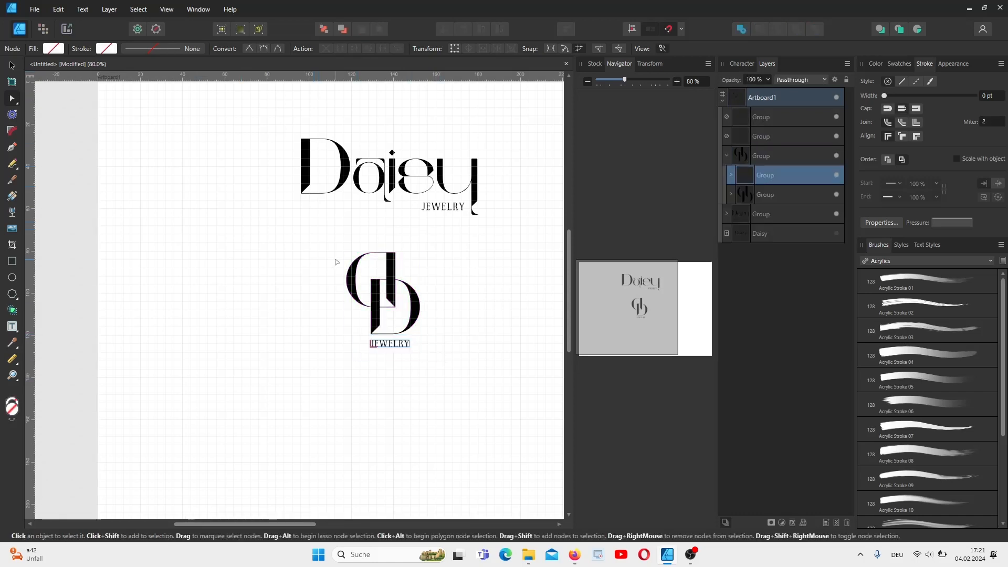
Try to centre the whole monogram group horizontally on the artboard
{"action": "left_click_drag", "start_coordinate": [332, 247], "coordinate": [477, 378]}
{"action": "left_click", "coordinate": [459, 333]}
{"action": "key", "text": "v"}
{"action": "left_click_drag", "start_coordinate": [314, 240], "coordinate": [479, 373]}
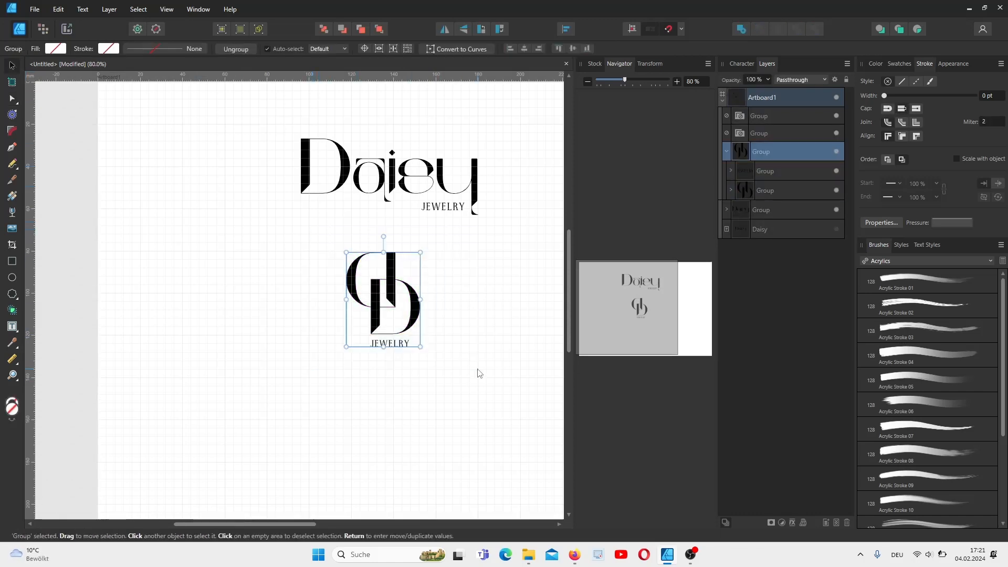
{"action": "left_click", "coordinate": [567, 30]}
{"action": "left_click", "coordinate": [595, 65]}
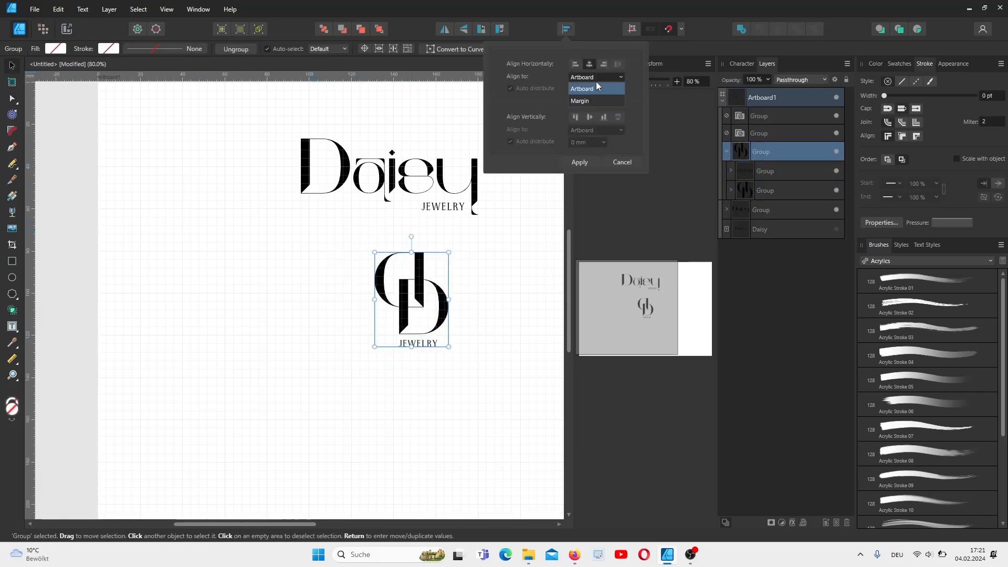
{"action": "left_click", "coordinate": [397, 346]}
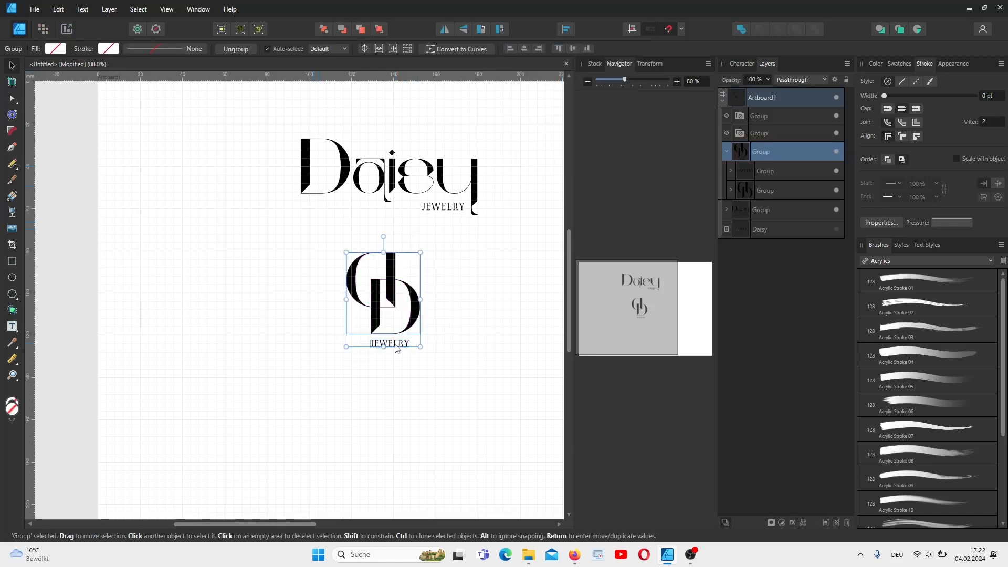
Ungroup the monogram from its JEWELRY tagline and try to align the two parts horizontally
{"action": "key", "text": "ctrl+shift+g"}
{"action": "left_click", "coordinate": [568, 30]}
{"action": "left_click", "coordinate": [588, 63]}
{"action": "left_click", "coordinate": [592, 77]}
{"action": "left_click", "coordinate": [592, 89]}
{"action": "left_click", "coordinate": [459, 313]}
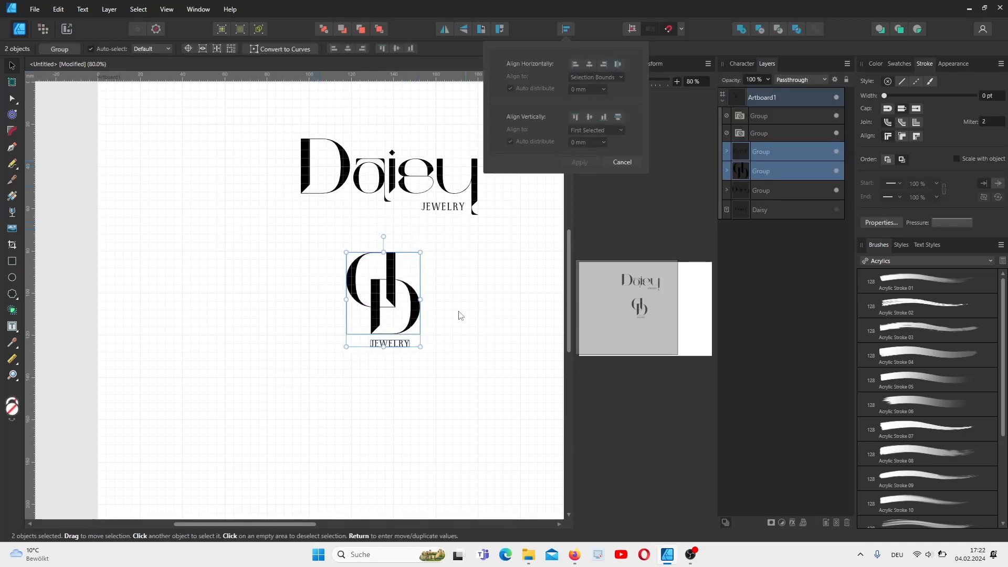
Centre the JEWELRY tagline horizontally under the full width of the double-D monogram
{"action": "left_click", "coordinate": [392, 343]}
{"action": "left_click", "coordinate": [378, 321], "text": "shift"}
{"action": "left_click", "coordinate": [566, 32]}
{"action": "left_click", "coordinate": [589, 63]}
{"action": "left_click", "coordinate": [452, 387]}
Return the JEWELRY tagline to its place beneath the monogram's lower D
{"action": "left_click", "coordinate": [377, 348]}
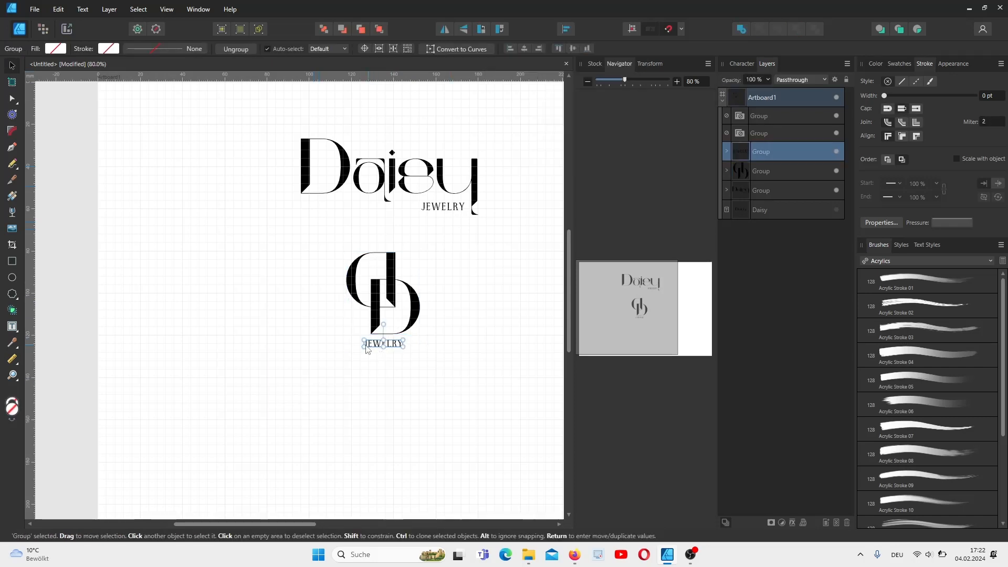
{"action": "left_click_drag", "start_coordinate": [349, 361], "coordinate": [387, 349]}
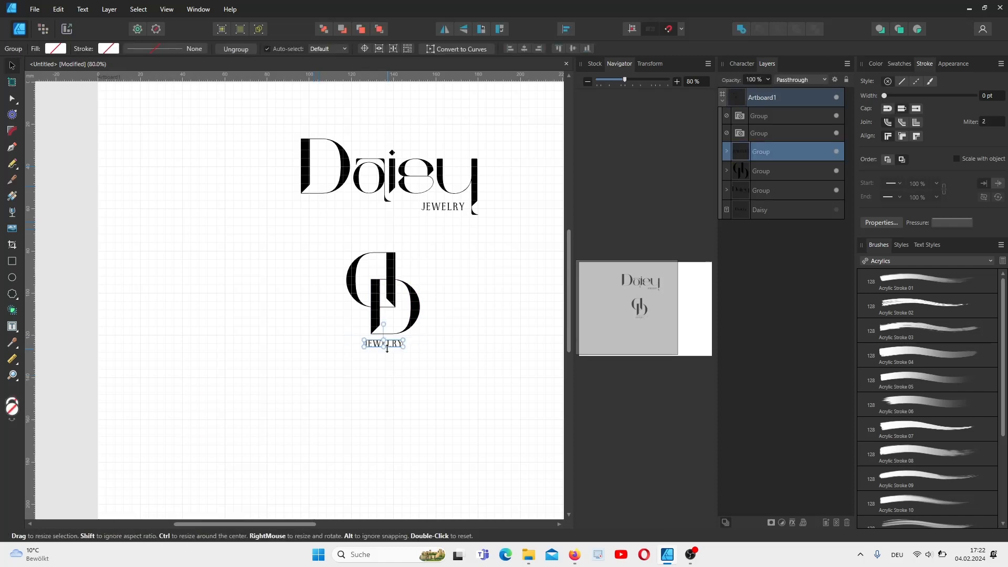
{"action": "left_click", "coordinate": [519, 443]}
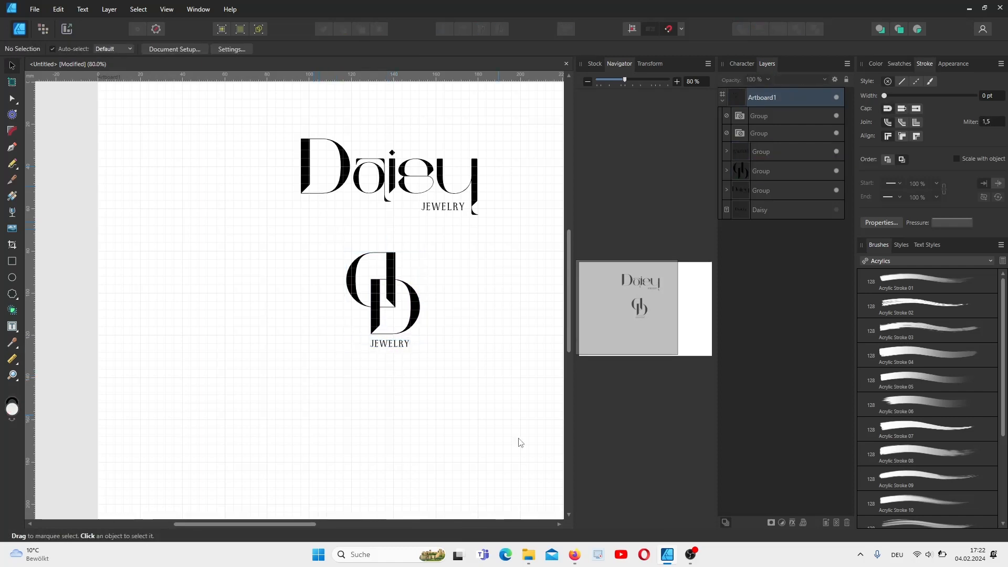
Scale the double-D monogram down to about 27 × 30 mm and move it down close to the JEWELRY tagline
{"action": "left_click", "coordinate": [402, 283]}
{"action": "left_click_drag", "start_coordinate": [346, 334], "coordinate": [362, 315]}
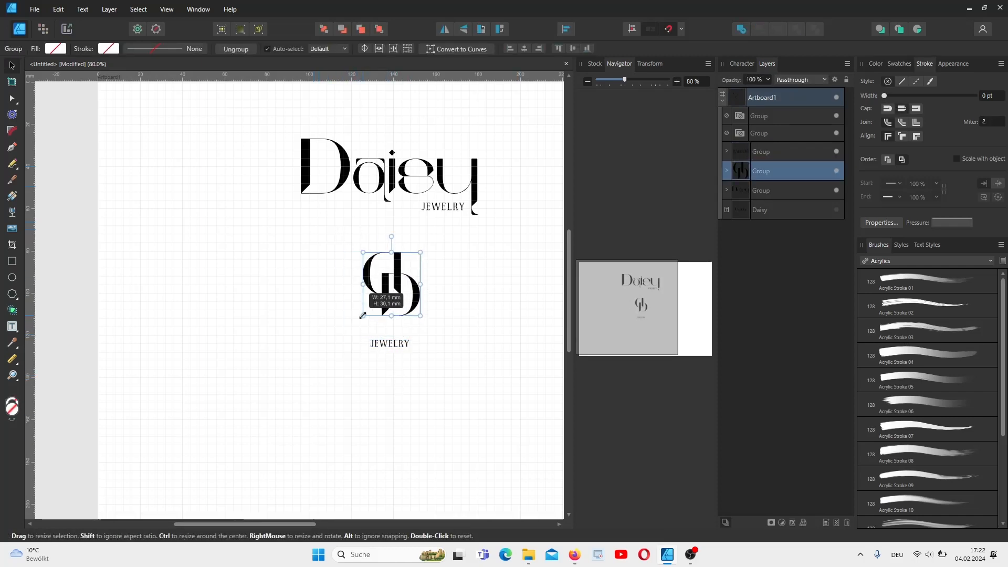
{"action": "left_click_drag", "start_coordinate": [398, 284], "coordinate": [396, 298]}
Align the reduced monogram and the JEWELRY tagline on a common horizontal centre
{"action": "left_click", "coordinate": [389, 344], "text": "shift"}
{"action": "left_click", "coordinate": [566, 29]}
{"action": "left_click", "coordinate": [588, 67]}
{"action": "left_click", "coordinate": [488, 294]}
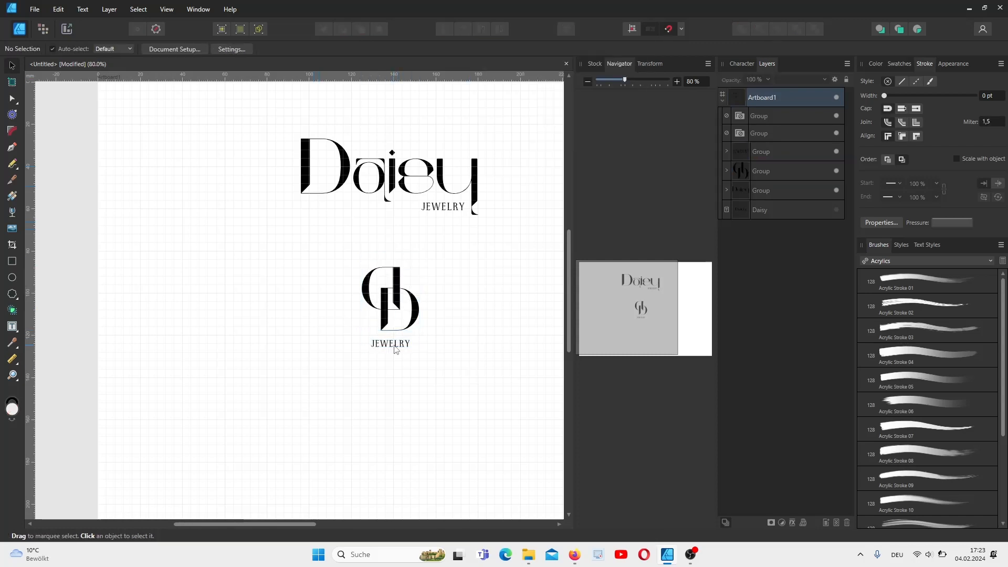
Nudge the JEWELRY tagline up slightly, then enlarge the double-D monogram a little and adjust its position above the tagline
{"action": "left_click_drag", "start_coordinate": [394, 346], "coordinate": [393, 345]}
{"action": "left_click", "coordinate": [396, 364]}
{"action": "left_click", "coordinate": [397, 362]}
{"action": "left_click", "coordinate": [368, 289]}
{"action": "left_click_drag", "start_coordinate": [419, 266], "coordinate": [425, 257]}
{"action": "left_click_drag", "start_coordinate": [398, 292], "coordinate": [397, 292]}
{"action": "left_click", "coordinate": [397, 371]}
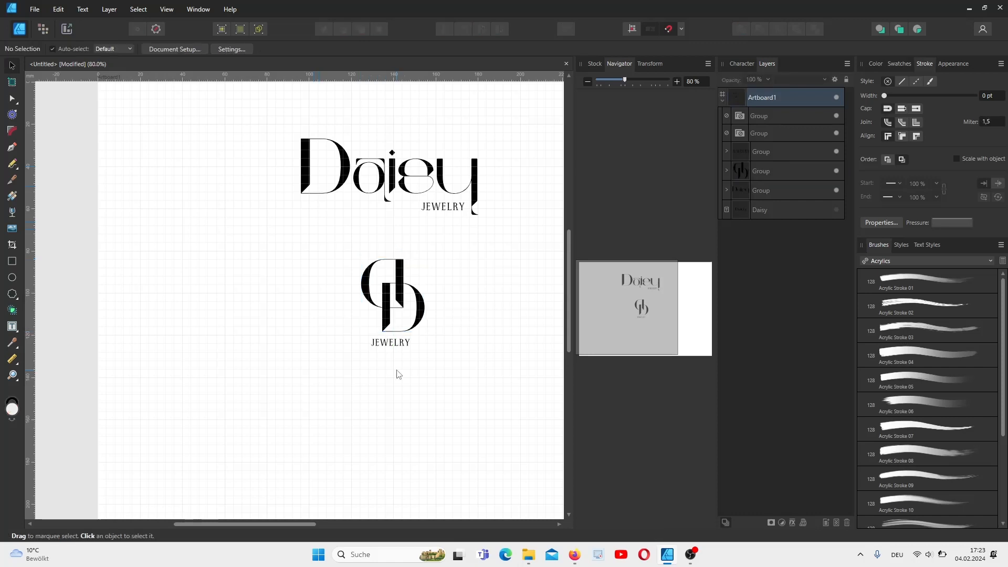
Move the JEWELRY tagline under the monogram's lower D so that it starts at the D's stem
{"action": "left_click_drag", "start_coordinate": [390, 342], "coordinate": [392, 342]}
{"action": "left_click", "coordinate": [345, 257]}
{"action": "left_click", "coordinate": [396, 347]}
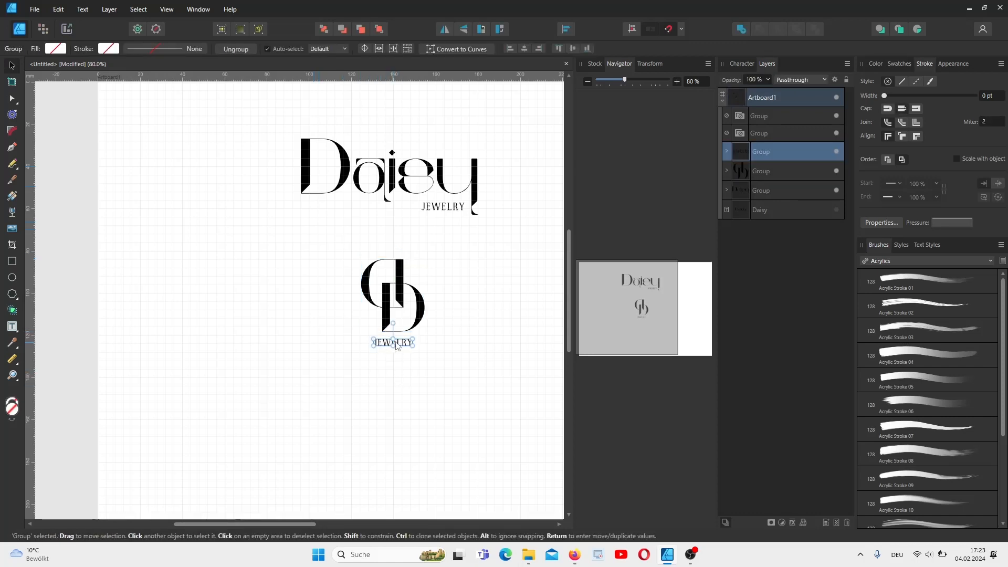
{"action": "left_click", "coordinate": [397, 367]}
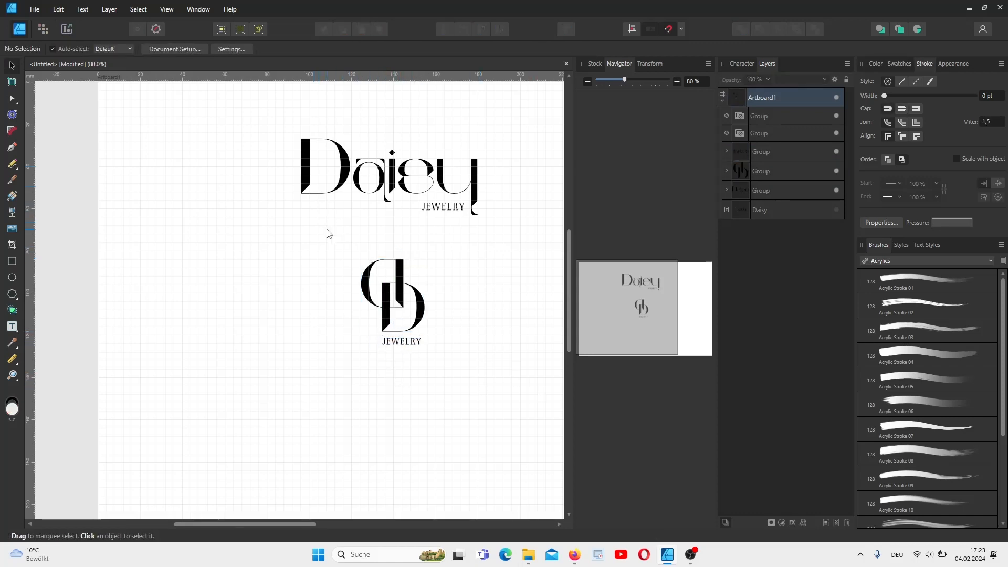
Try right-aligning the JEWELRY tagline with the double-D monogram, then move it back so it starts at the lower D's stem
{"action": "left_click_drag", "start_coordinate": [328, 234], "coordinate": [486, 388]}
{"action": "left_click", "coordinate": [566, 29]}
{"action": "left_click", "coordinate": [599, 68]}
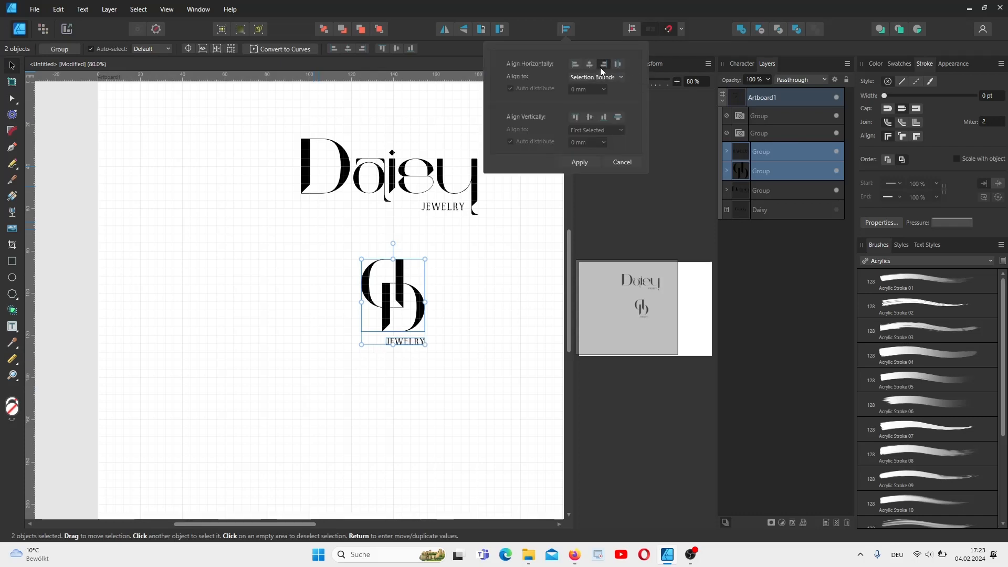
{"action": "left_click", "coordinate": [354, 252]}
{"action": "left_click", "coordinate": [405, 342]}
{"action": "left_click_drag", "start_coordinate": [405, 341], "coordinate": [391, 347]}
{"action": "left_click", "coordinate": [355, 313]}
{"action": "left_click", "coordinate": [323, 354]}
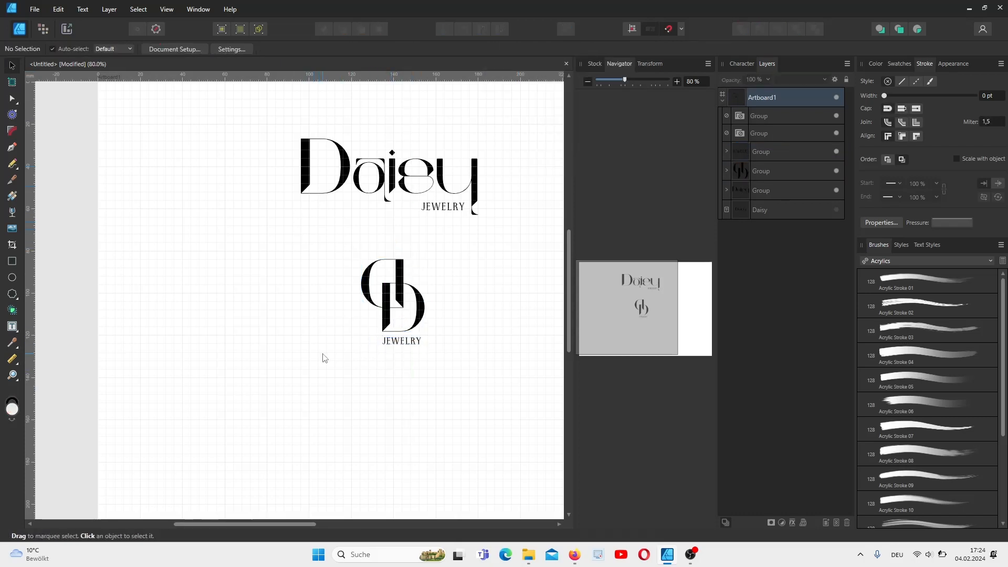
Group the double-D monogram with its JEWELRY tagline and centre the group horizontally and vertically on the artboard
{"action": "left_click_drag", "start_coordinate": [345, 233], "coordinate": [462, 386]}
{"action": "key", "text": "ctrl+g"}
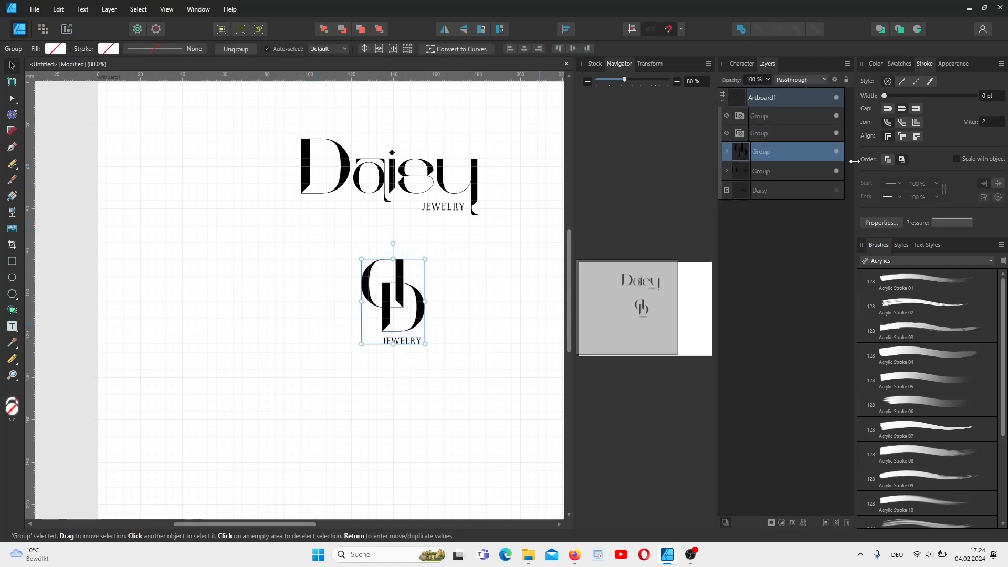
{"action": "left_click", "coordinate": [566, 30]}
{"action": "left_click", "coordinate": [589, 67]}
{"action": "left_click", "coordinate": [591, 114]}
{"action": "left_click", "coordinate": [263, 102]}
Move the Daisy wordmark group to the artboard's centre over the monogram and hide the monogram group
{"action": "left_click_drag", "start_coordinate": [262, 101], "coordinate": [563, 261]}
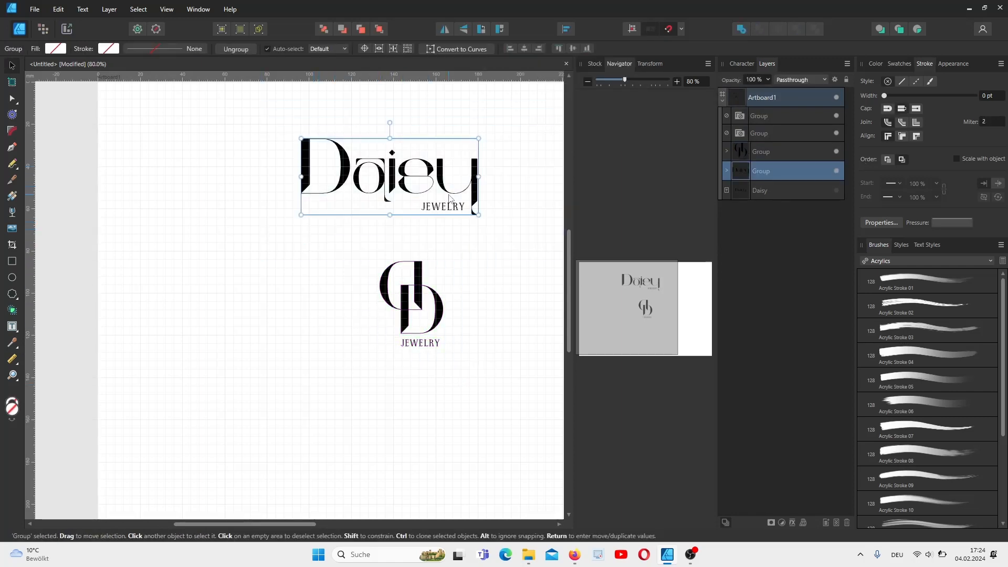
{"action": "left_click_drag", "start_coordinate": [449, 198], "coordinate": [471, 325]}
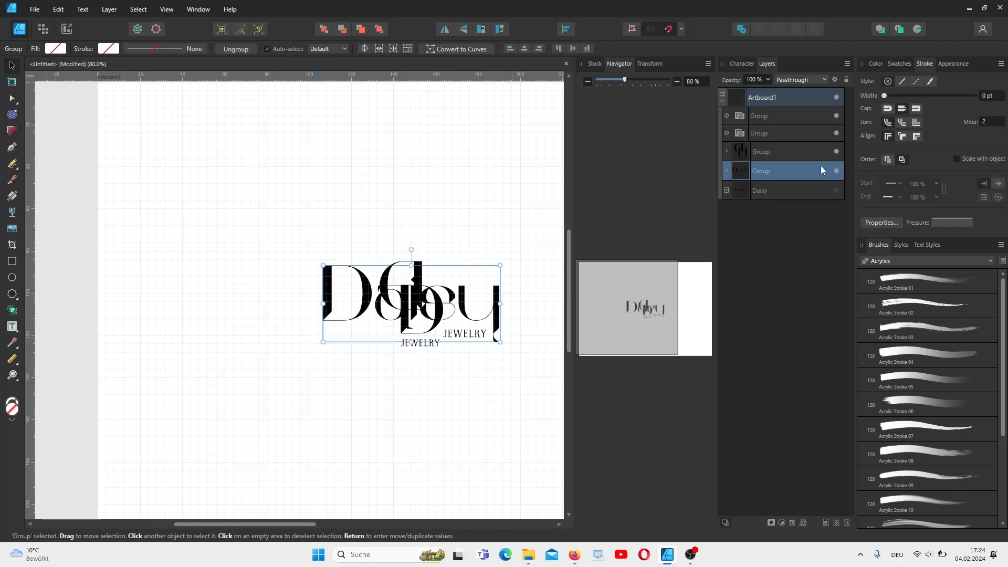
{"action": "left_click", "coordinate": [836, 170]}
{"action": "left_click", "coordinate": [535, 251]}
{"action": "left_click", "coordinate": [837, 151]}
{"action": "left_click", "coordinate": [836, 171]}
{"action": "left_click_drag", "start_coordinate": [243, 525], "coordinate": [279, 524]}
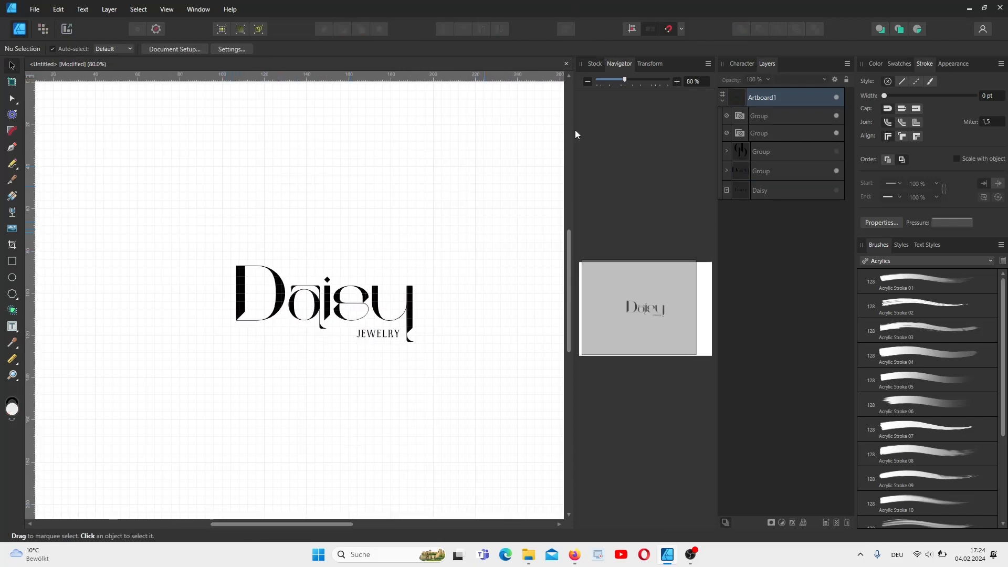
Ungroup the Daisy wordmark and regroup only the letters of its JEWELRY tagline
{"action": "left_click", "coordinate": [767, 170]}
{"action": "left_click", "coordinate": [109, 9]}
{"action": "left_click", "coordinate": [119, 32]}
{"action": "left_click", "coordinate": [355, 389]}
{"action": "mouse_move", "coordinate": [350, 326]}
{"action": "left_mouse_down"}
{"action": "mouse_move", "coordinate": [405, 345]}
{"action": "mouse_move", "coordinate": [342, 332]}
{"action": "mouse_move", "coordinate": [379, 336]}
{"action": "mouse_move", "coordinate": [369, 328]}
{"action": "mouse_move", "coordinate": [256, 331]}
{"action": "mouse_move", "coordinate": [315, 324]}
{"action": "mouse_move", "coordinate": [286, 337]}
{"action": "mouse_move", "coordinate": [372, 333]}
{"action": "left_mouse_up"}
{"action": "key", "text": "ctrl+g"}
Shift the JEWELRY tagline slightly left and up beneath the wordmark, leaving more space before the y's tail
{"action": "left_click", "coordinate": [376, 337]}
{"action": "left_click", "coordinate": [375, 336]}
{"action": "left_click", "coordinate": [372, 336]}
{"action": "left_click", "coordinate": [370, 383]}
{"action": "left_click", "coordinate": [365, 380]}
{"action": "left_click", "coordinate": [373, 385]}
{"action": "left_click", "coordinate": [376, 381]}
Try the stock photo of a bracelet on a stone tray at 50% scale, then delete it
{"action": "left_click", "coordinate": [594, 63]}
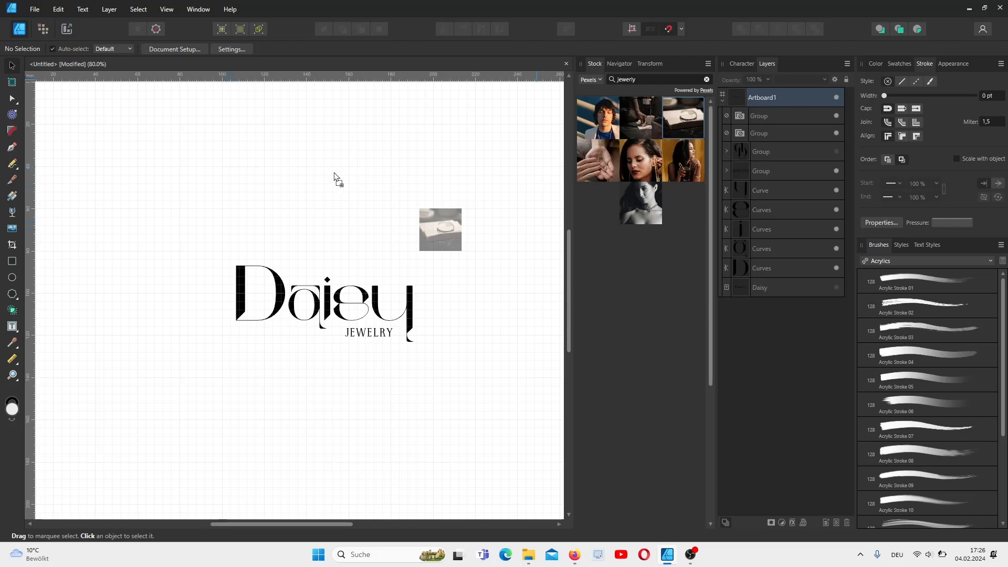
{"action": "left_click_drag", "start_coordinate": [334, 173], "coordinate": [334, 173]}
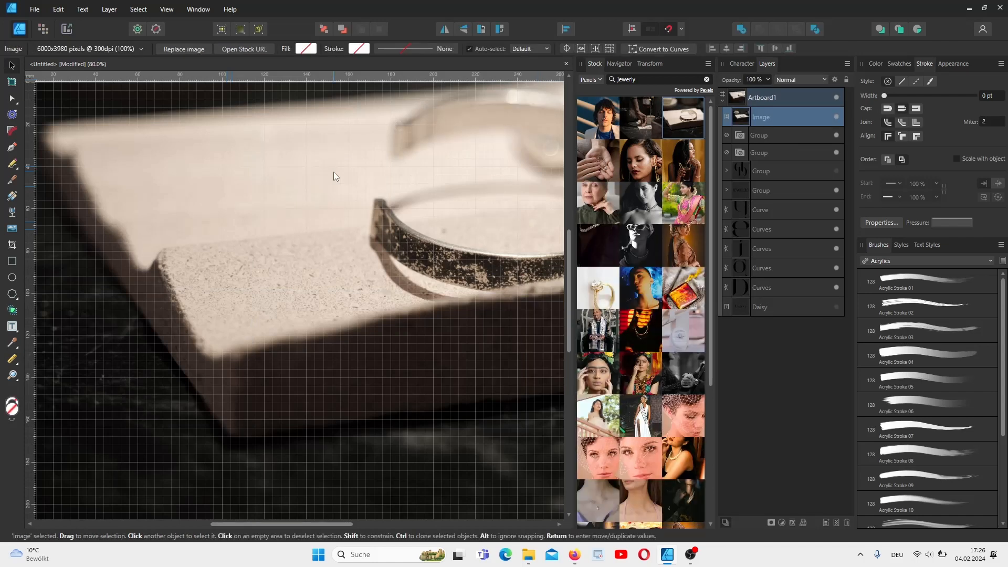
{"action": "left_click", "coordinate": [142, 50]}
{"action": "left_click", "coordinate": [149, 72]}
{"action": "left_click_drag", "start_coordinate": [151, 84], "coordinate": [143, 85]}
{"action": "left_click", "coordinate": [395, 144]}
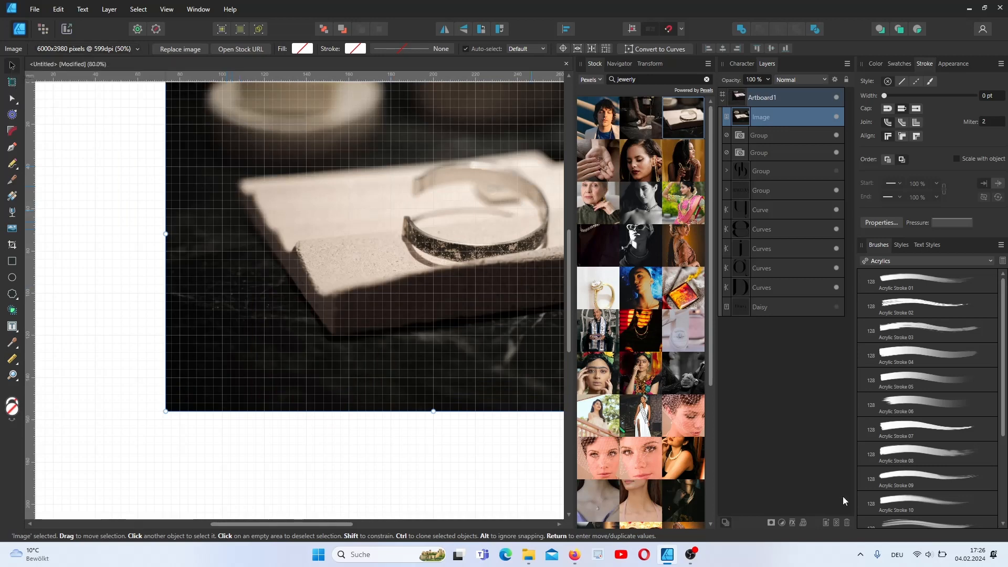
{"action": "left_click", "coordinate": [846, 523]}
Place the pearl-necklace stock photo on the artboard, scaled to 75%, and send it behind the logo
{"action": "left_click_drag", "start_coordinate": [711, 208], "coordinate": [713, 341]}
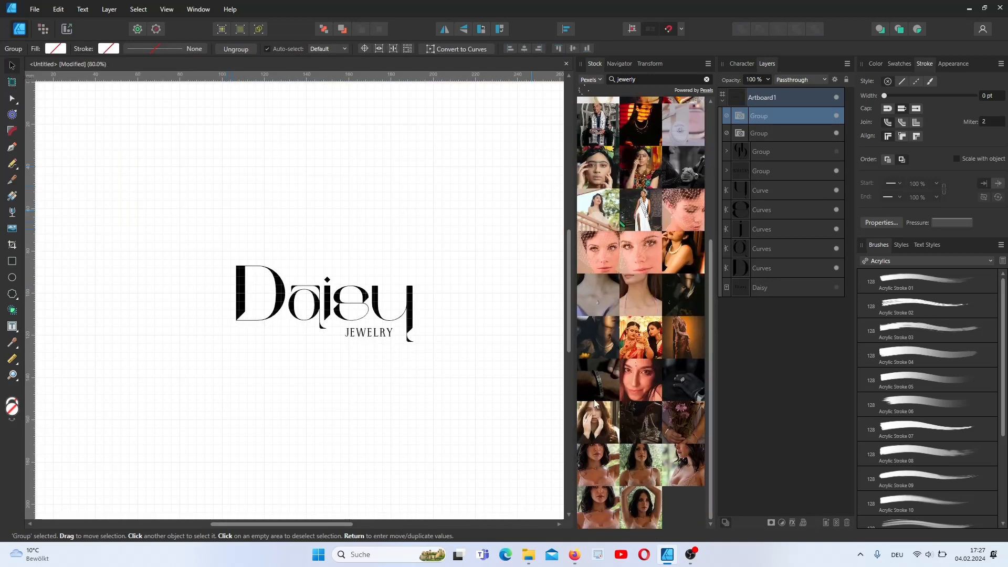
{"action": "left_click_drag", "start_coordinate": [598, 337], "coordinate": [328, 243]}
{"action": "left_click", "coordinate": [141, 49]}
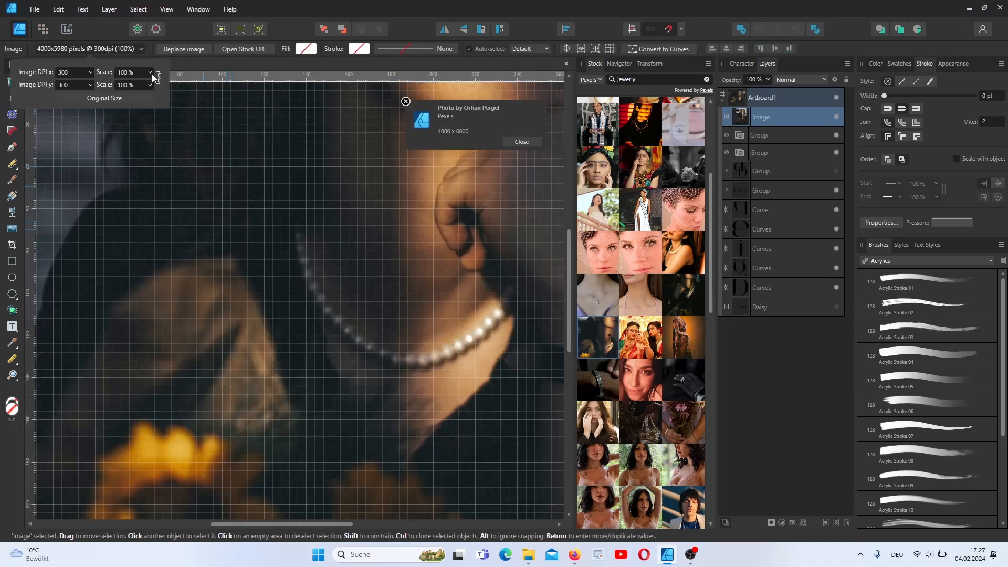
{"action": "left_click", "coordinate": [150, 73]}
{"action": "left_click_drag", "start_coordinate": [151, 84], "coordinate": [148, 85]}
{"action": "left_click", "coordinate": [120, 10]}
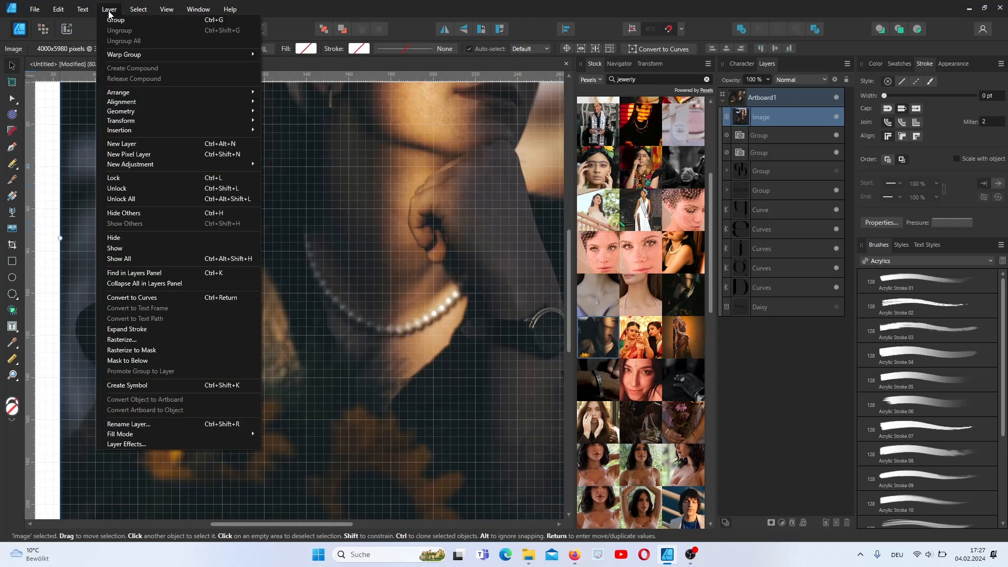
{"action": "left_click", "coordinate": [297, 129]}
Enlarge and reposition the necklace photo so that it covers the whole artboard
{"action": "left_click", "coordinate": [620, 64]}
{"action": "left_click", "coordinate": [588, 81]}
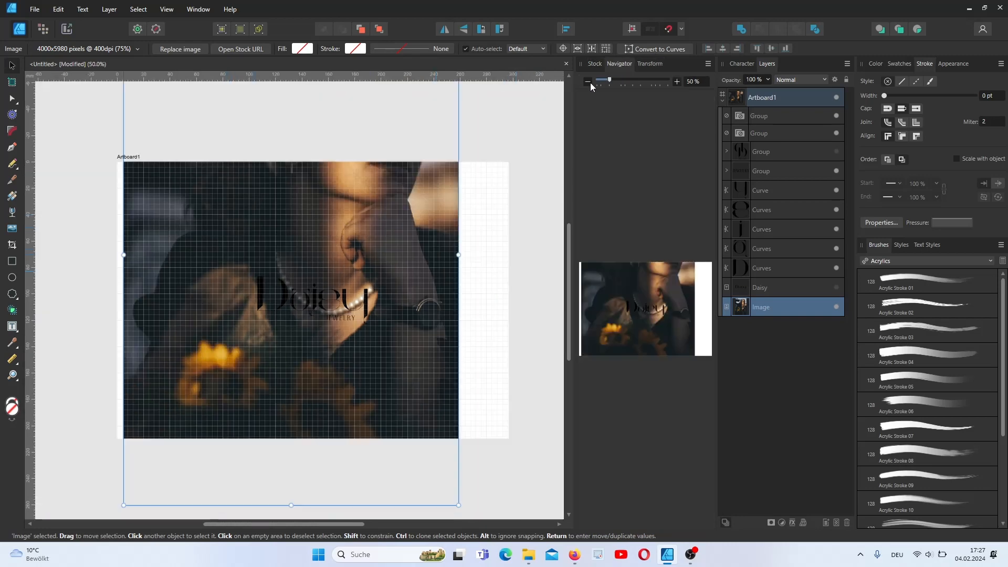
{"action": "left_click_drag", "start_coordinate": [350, 232], "coordinate": [527, 275]}
{"action": "left_click", "coordinate": [588, 81]}
{"action": "left_click", "coordinate": [587, 81]}
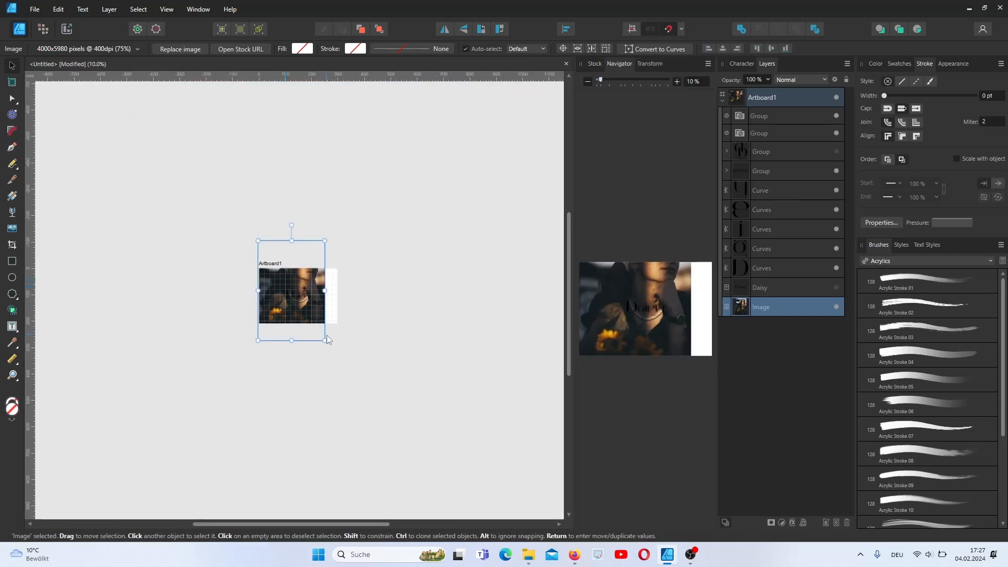
{"action": "left_click_drag", "start_coordinate": [326, 339], "coordinate": [322, 316]}
{"action": "left_click", "coordinate": [677, 81]}
{"action": "left_click", "coordinate": [677, 81]}
{"action": "left_click", "coordinate": [676, 81]}
{"action": "key", "text": "ctrl+minus"}
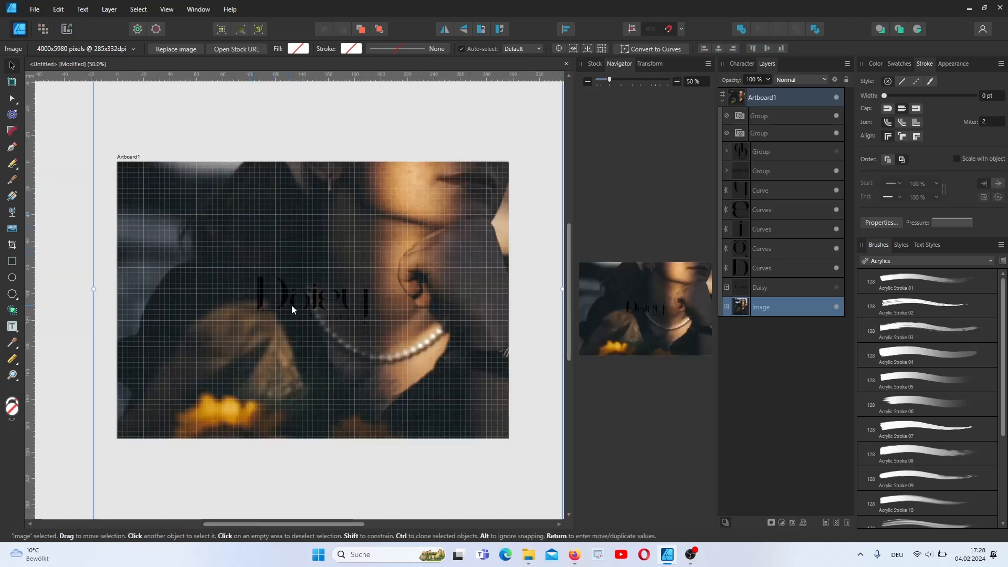
Hide the grid and fill the Daisy wordmark letters and tagline with light grey (EBEBEB)
{"action": "left_click", "coordinate": [291, 304]}
{"action": "left_click", "coordinate": [167, 9]}
{"action": "left_click", "coordinate": [201, 137]}
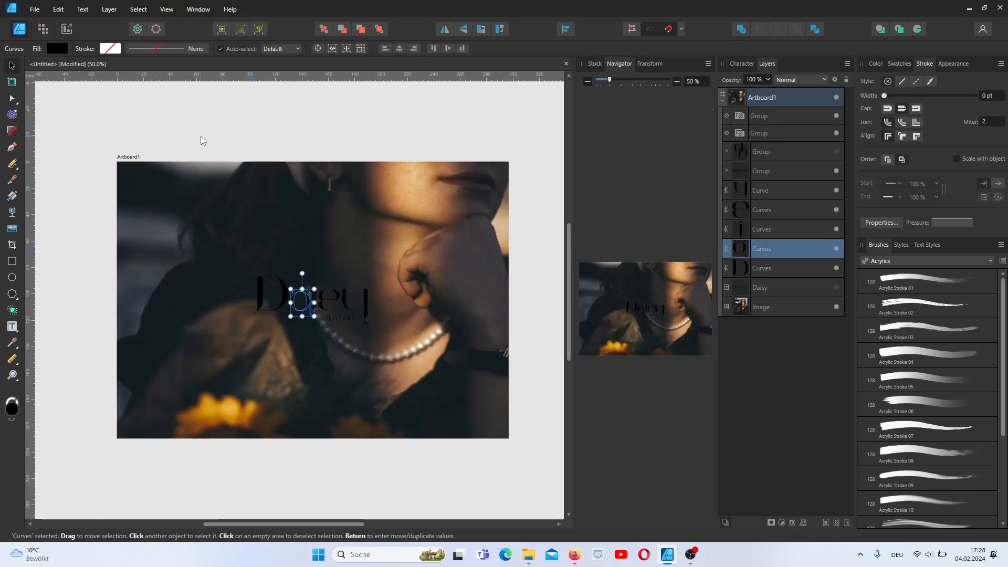
{"action": "left_click_drag", "start_coordinate": [72, 215], "coordinate": [394, 361]}
{"action": "left_click", "coordinate": [881, 67]}
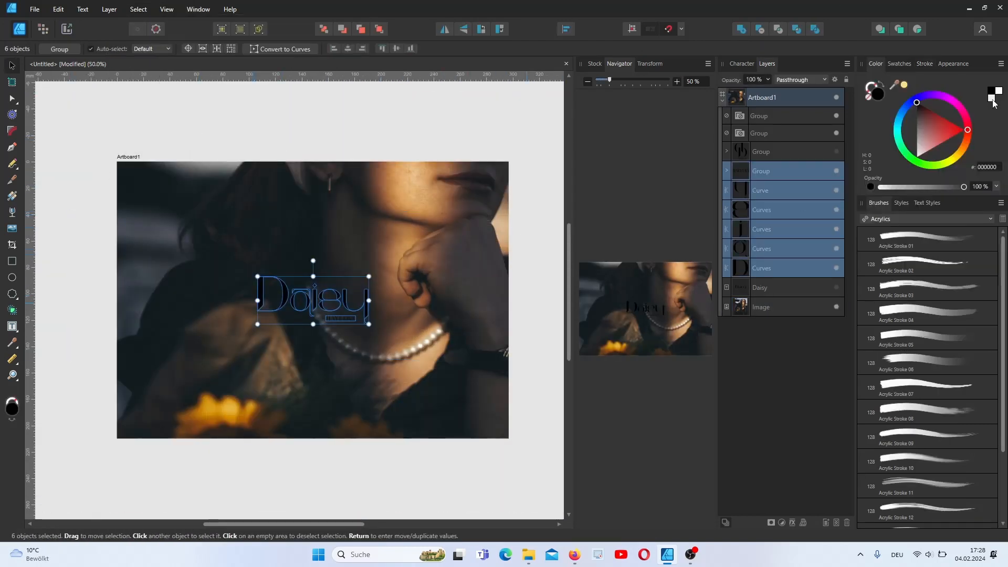
{"action": "left_click", "coordinate": [992, 99]}
{"action": "left_click", "coordinate": [554, 131]}
Add a new layer with a grey (767676) rectangle covering the artboard and lower the rectangle's opacity to 27%
{"action": "left_click", "coordinate": [438, 215]}
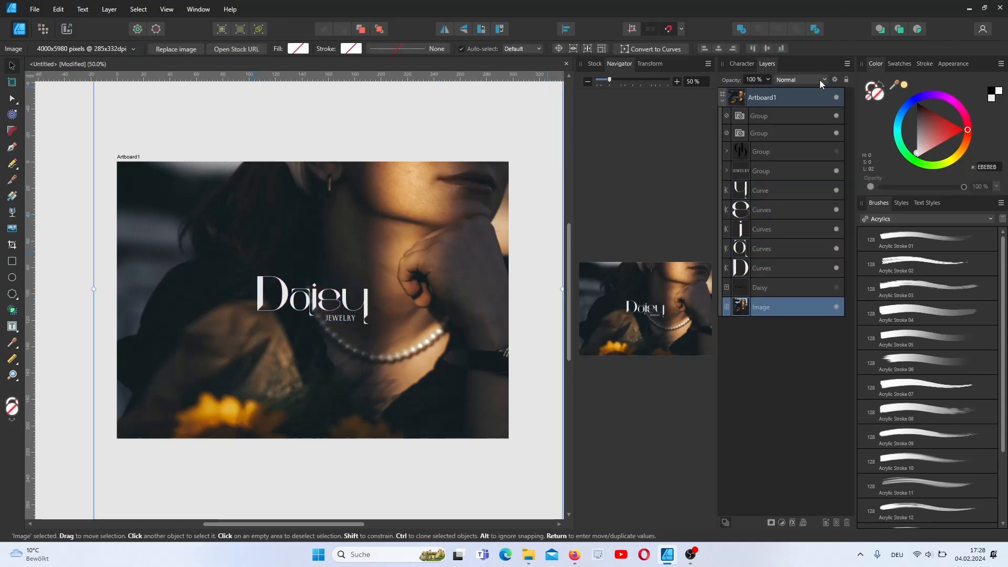
{"action": "left_click", "coordinate": [825, 522]}
{"action": "key", "text": "m"}
{"action": "left_click_drag", "start_coordinate": [117, 162], "coordinate": [509, 439]}
{"action": "left_click_drag", "start_coordinate": [927, 124], "coordinate": [916, 127]}
{"action": "left_click", "coordinate": [768, 80]}
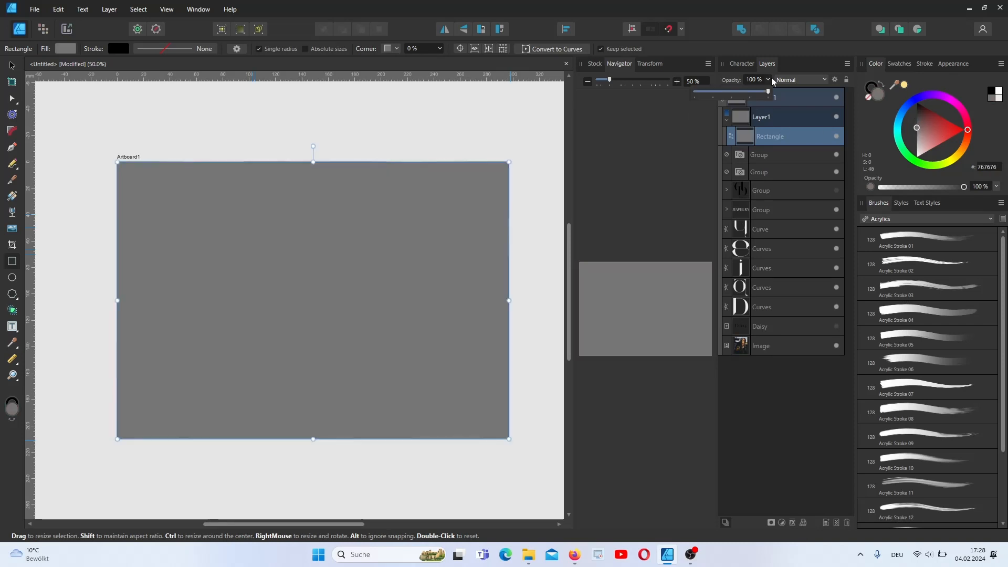
{"action": "left_click_drag", "start_coordinate": [769, 92], "coordinate": [716, 93]}
Darken the overlay rectangle's fill to 313131 and return to the Move tool
{"action": "left_click", "coordinate": [955, 159]}
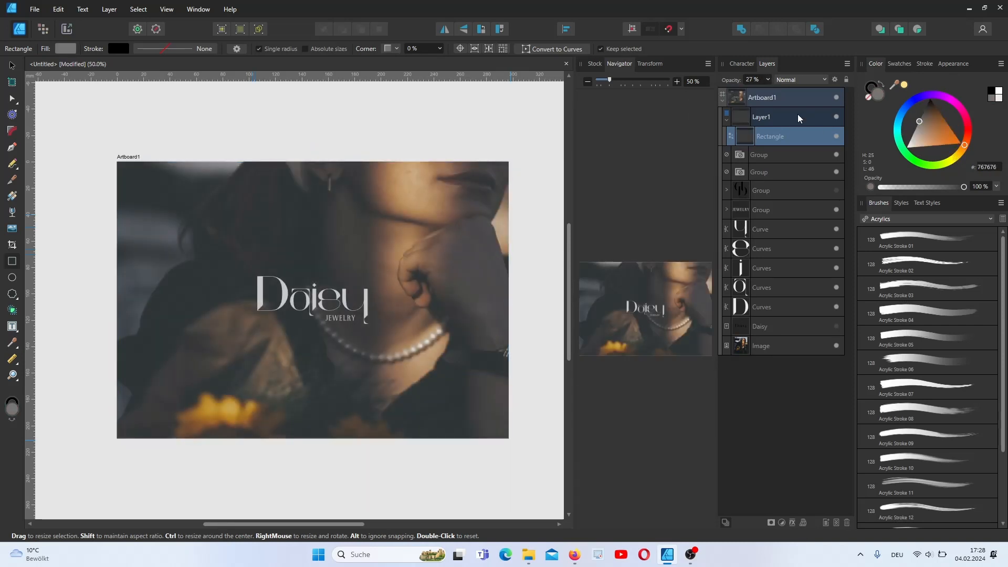
{"action": "left_click", "coordinate": [799, 118]}
{"action": "left_click_drag", "start_coordinate": [936, 138], "coordinate": [921, 105]}
{"action": "left_click", "coordinate": [771, 350]}
{"action": "left_click", "coordinate": [14, 65]}
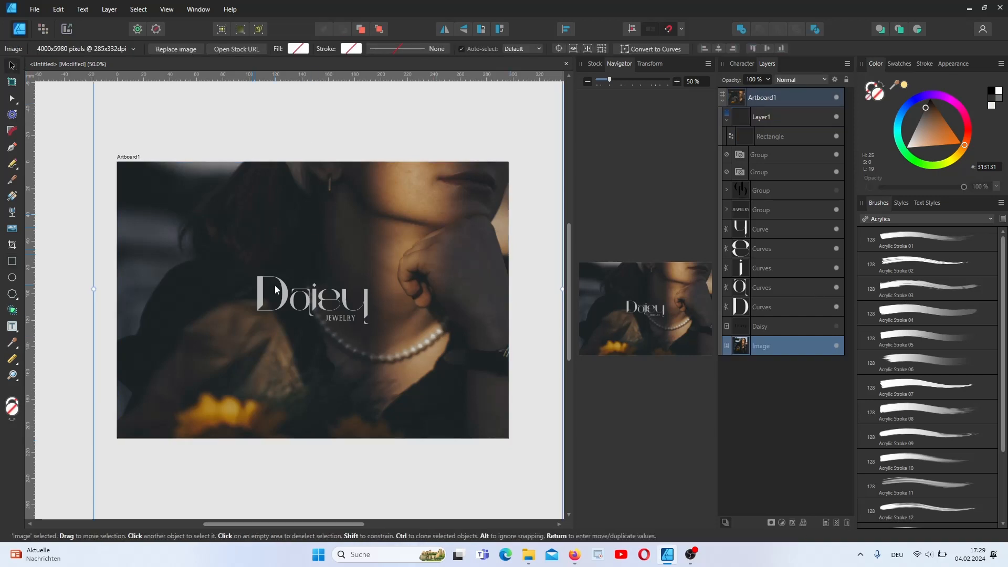
Group the Daisy wordmark with its tagline, enlarge the group and shift it left toward the artboard's centre
{"action": "left_click_drag", "start_coordinate": [95, 250], "coordinate": [526, 371]}
{"action": "key", "text": "ctrl+g"}
{"action": "left_click_drag", "start_coordinate": [369, 276], "coordinate": [429, 250]}
{"action": "left_click_drag", "start_coordinate": [367, 300], "coordinate": [352, 301]}
Try different fills on the wordmark group, ending with a gold (B08A31) sampled from the yellow flower in the photo
{"action": "left_click", "coordinate": [956, 157]}
{"action": "left_click_drag", "start_coordinate": [956, 157], "coordinate": [910, 108]}
{"action": "left_click", "coordinate": [927, 124]}
{"action": "left_click", "coordinate": [17, 346]}
{"action": "left_click", "coordinate": [59, 342]}
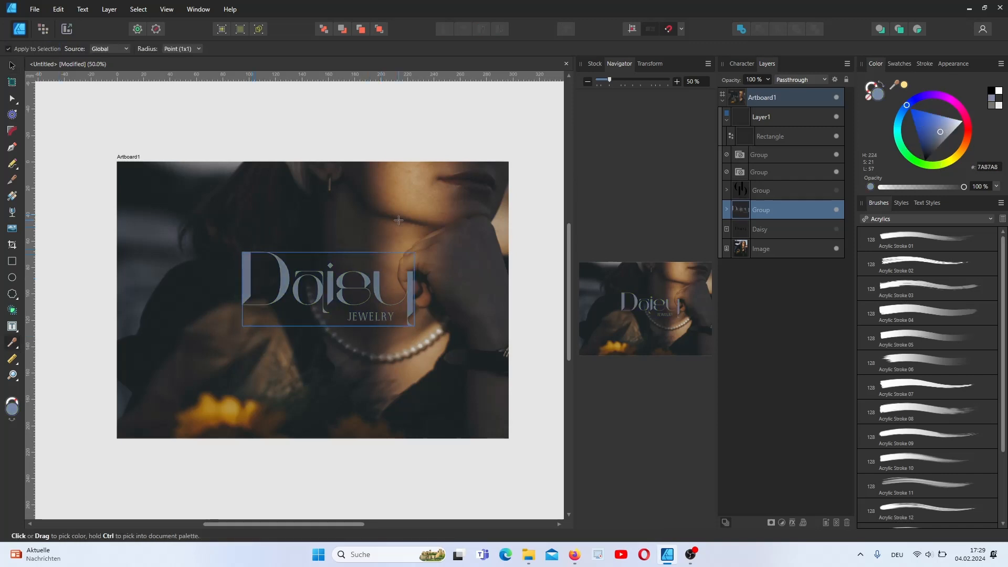
{"action": "left_click_drag", "start_coordinate": [398, 219], "coordinate": [433, 351]}
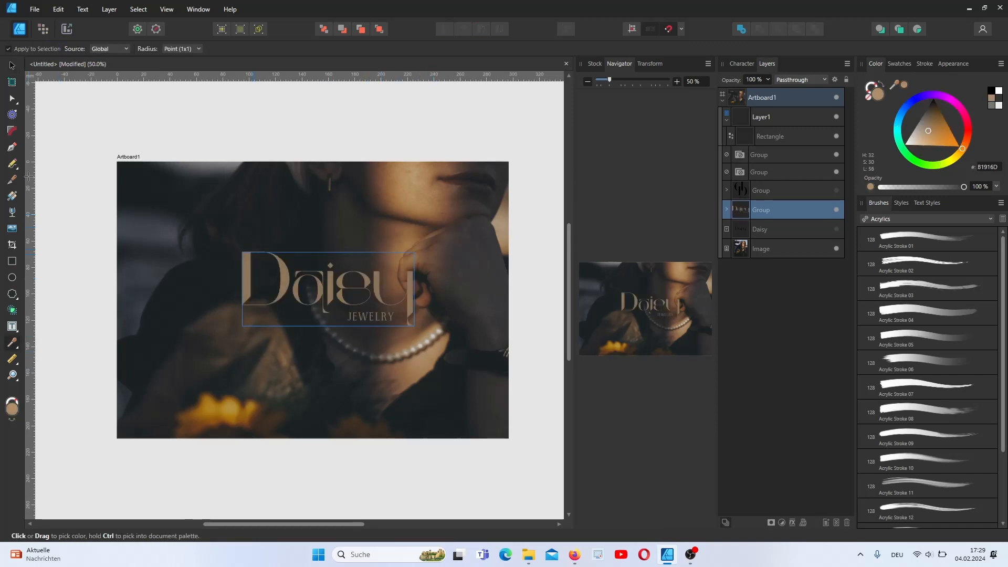
{"action": "left_click", "coordinate": [228, 412]}
Centre the wordmark group on the artboard and fill it with a gold (AD8935) sampled from the yellow flower
{"action": "left_click", "coordinate": [12, 67]}
{"action": "left_click", "coordinate": [523, 50]}
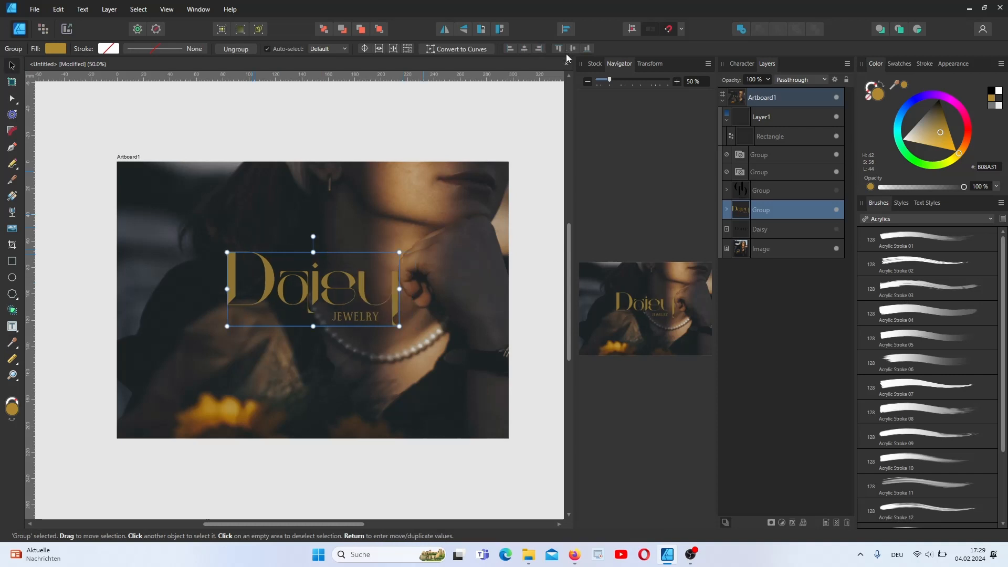
{"action": "left_click", "coordinate": [572, 50]}
{"action": "left_click", "coordinate": [17, 346]}
{"action": "left_click", "coordinate": [59, 343]}
{"action": "left_click_drag", "start_coordinate": [420, 344], "coordinate": [221, 412]}
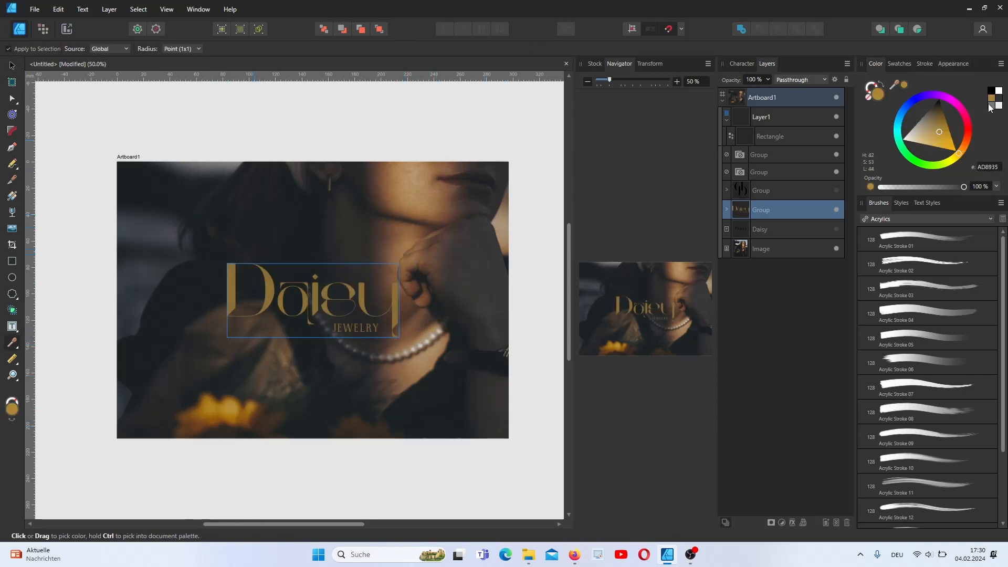
Try light grey (EBEBEB) on the wordmark, reset it to gold (AD8935), and show the double-D monogram in place of the wordmark
{"action": "left_click", "coordinate": [998, 106]}
{"action": "left_click", "coordinate": [836, 209]}
{"action": "left_click", "coordinate": [836, 229]}
{"action": "left_click", "coordinate": [836, 229]}
{"action": "left_click", "coordinate": [836, 171]}
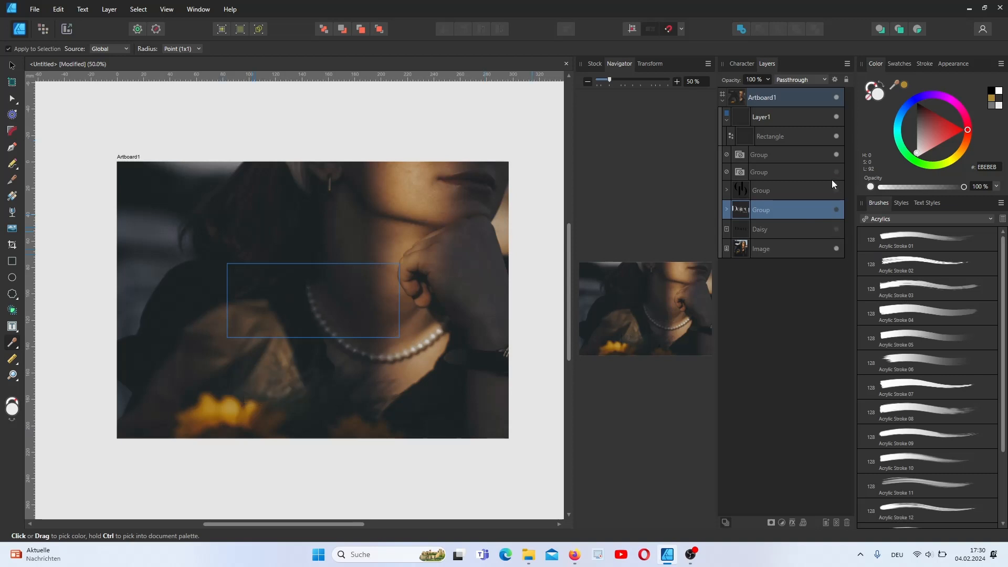
{"action": "left_click", "coordinate": [992, 98]}
{"action": "left_click", "coordinate": [12, 65]}
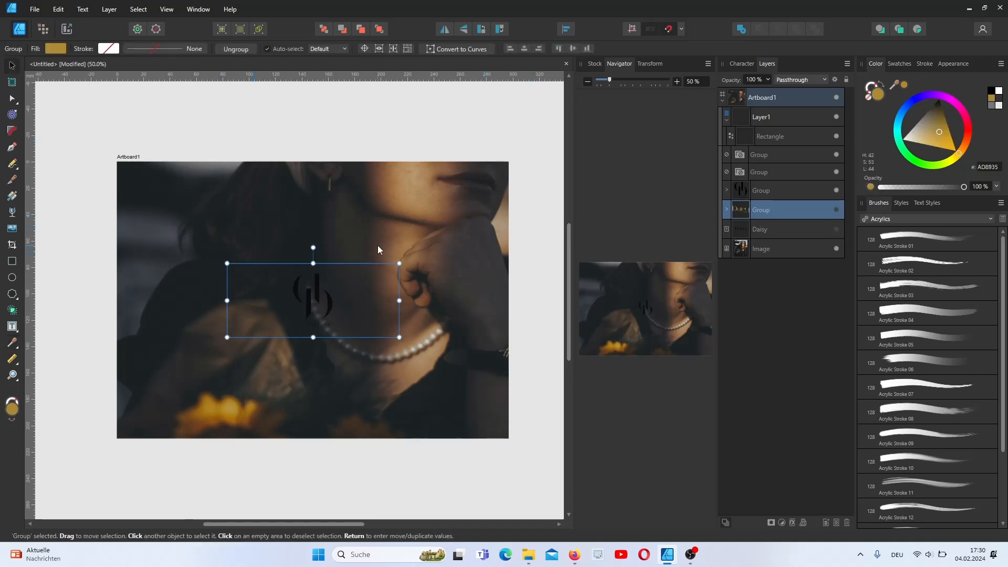
Enlarge the double-D monogram group, centre it horizontally on the artboard and fill it with gold (AD8935)
{"action": "left_click", "coordinate": [292, 294]}
{"action": "left_click", "coordinate": [727, 209]}
{"action": "left_click", "coordinate": [780, 212]}
{"action": "left_click", "coordinate": [781, 229]}
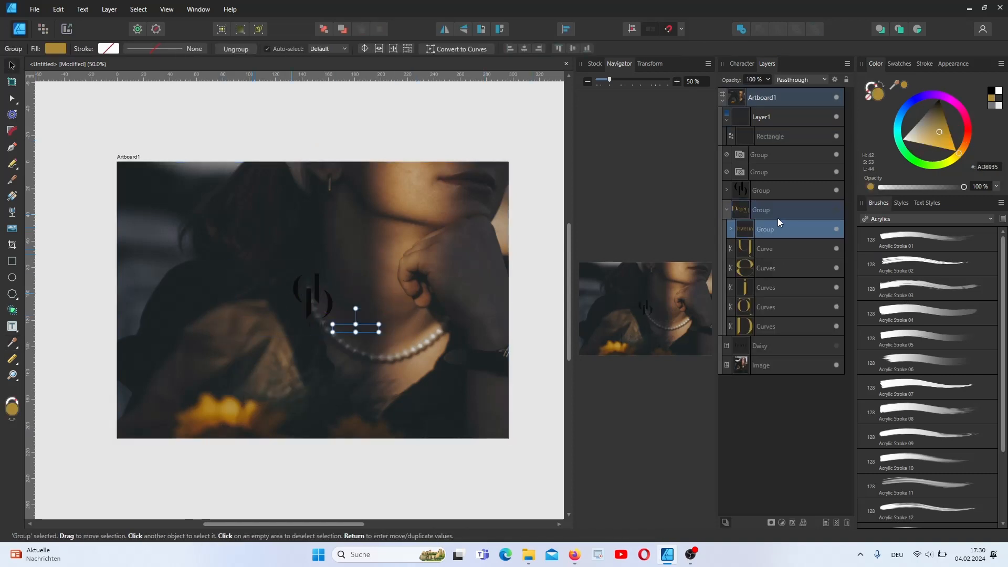
{"action": "left_click", "coordinate": [798, 189]}
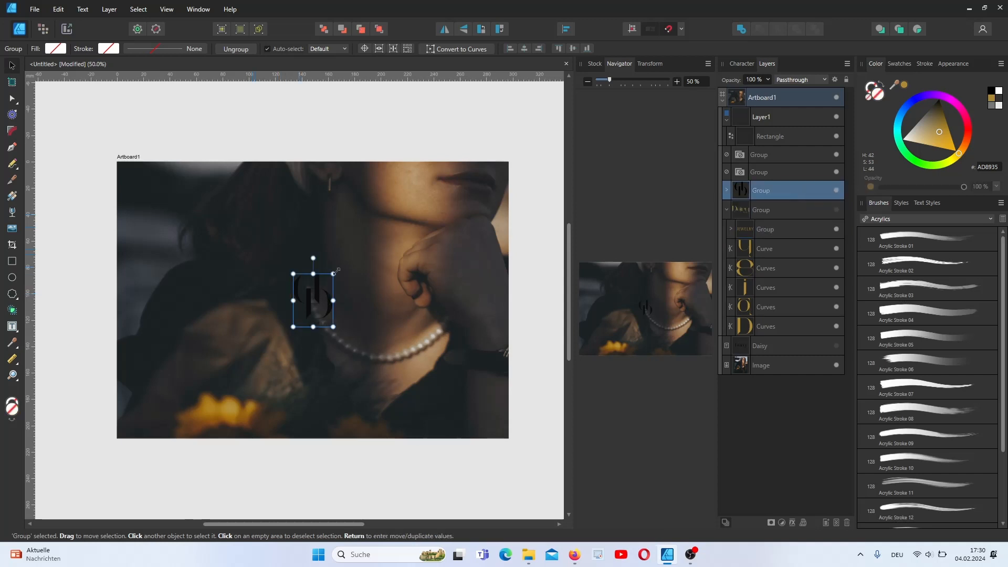
{"action": "left_click_drag", "start_coordinate": [333, 273], "coordinate": [371, 221]}
{"action": "left_click_drag", "start_coordinate": [338, 297], "coordinate": [318, 313]}
Search the Pexels stock photos for "gold", then for "woman" and "woman fashion"
{"action": "left_click", "coordinate": [594, 63]}
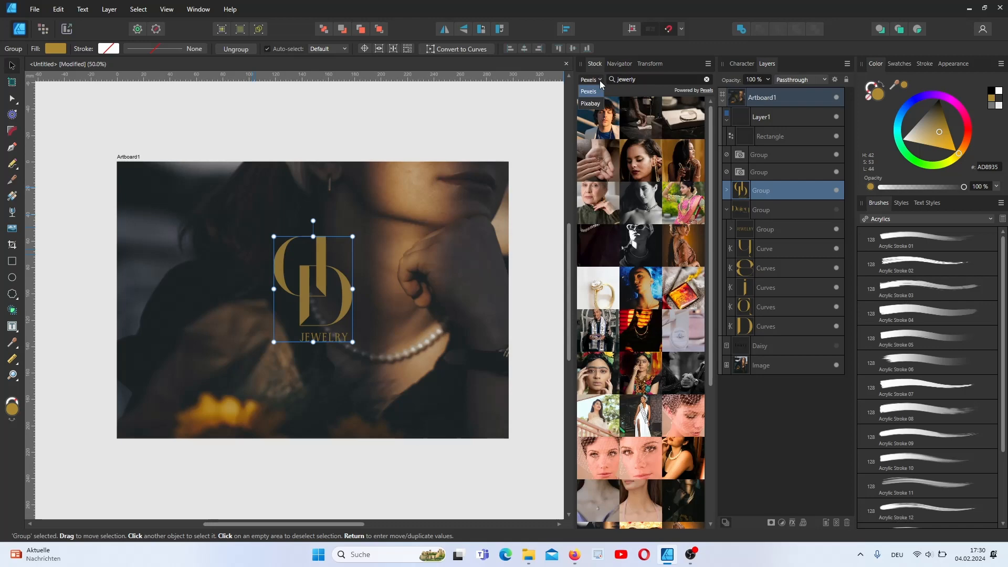
{"action": "type", "text": "gold"}
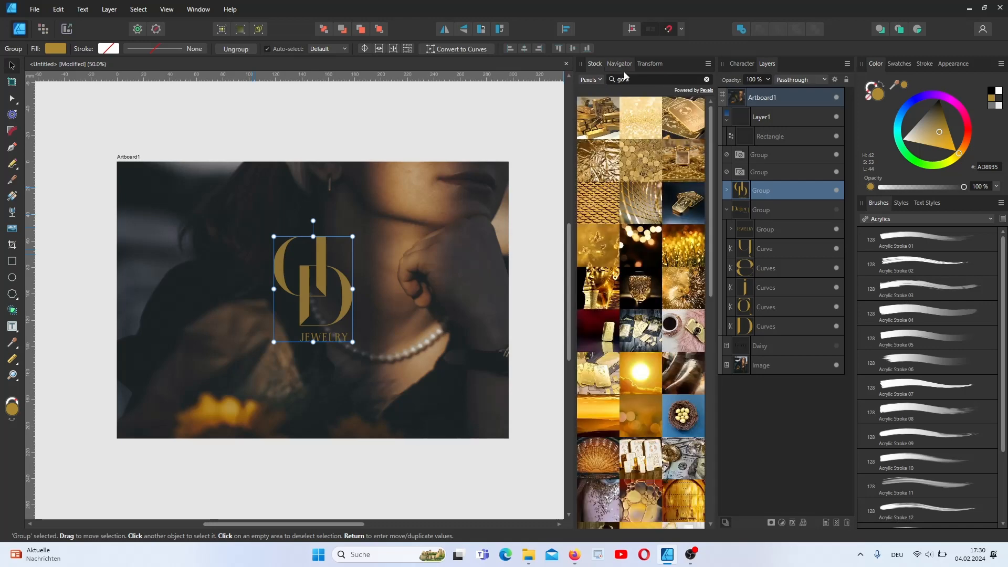
{"action": "type", "text": "man"}
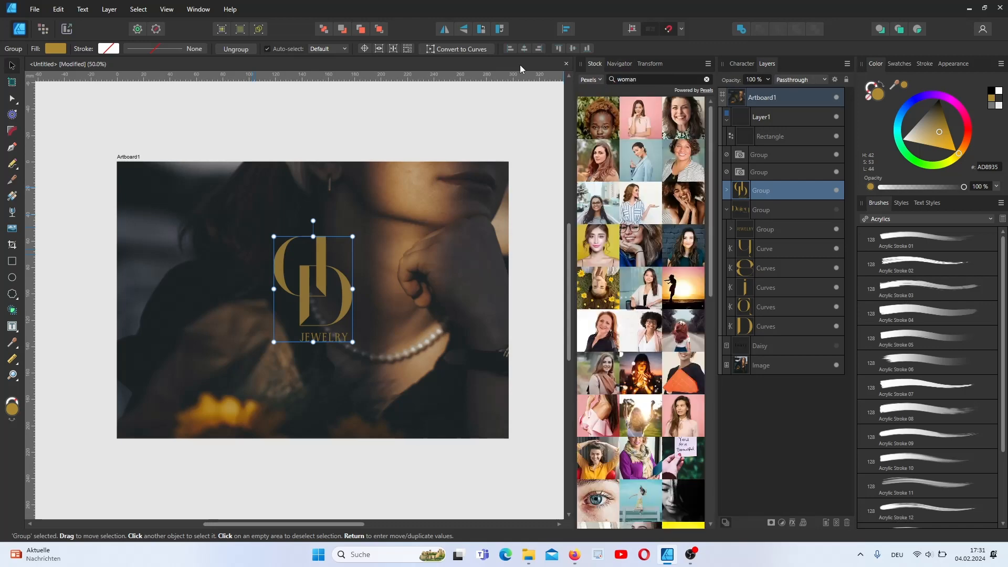
{"action": "type", "text": " fashion"}
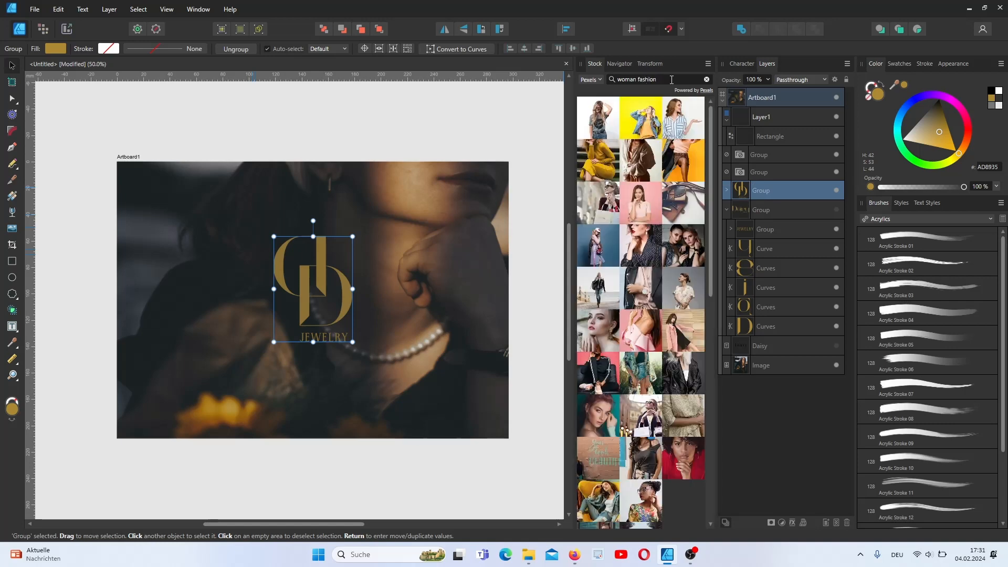
Place the stock portrait of the woman with the gold flower earring behind the monogram and hide the necklace photo
{"action": "left_click_drag", "start_coordinate": [411, 295], "coordinate": [340, 332]}
{"action": "left_click", "coordinate": [109, 10]}
{"action": "left_click", "coordinate": [308, 121]}
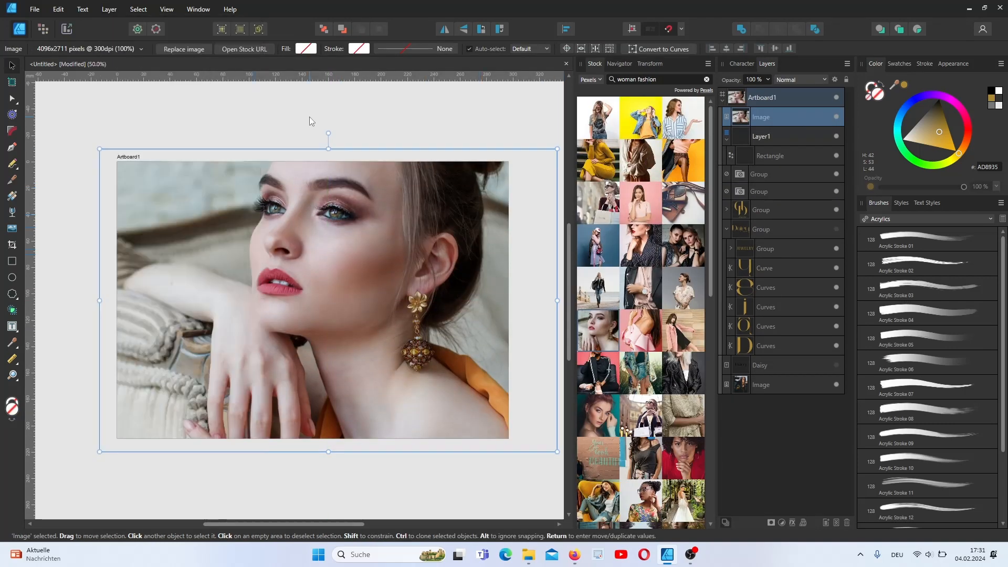
{"action": "left_click", "coordinate": [109, 9]}
{"action": "left_click", "coordinate": [299, 128]}
{"action": "left_click", "coordinate": [836, 365]}
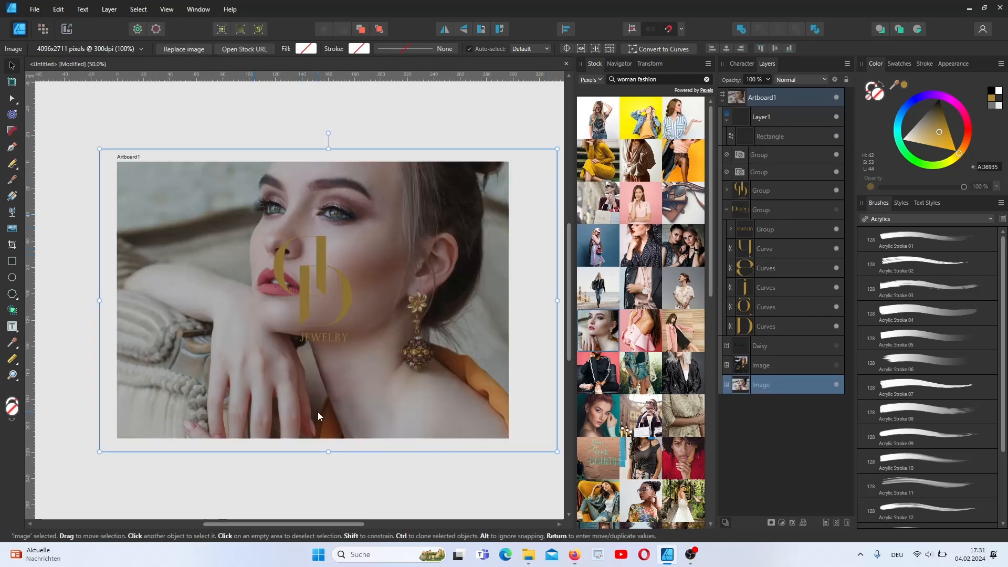
Reduce the portrait photo's opacity to 65% and browse further through the "woman fashion" stock photos
{"action": "left_click", "coordinate": [734, 87]}
{"action": "left_click_drag", "start_coordinate": [765, 92], "coordinate": [742, 92]}
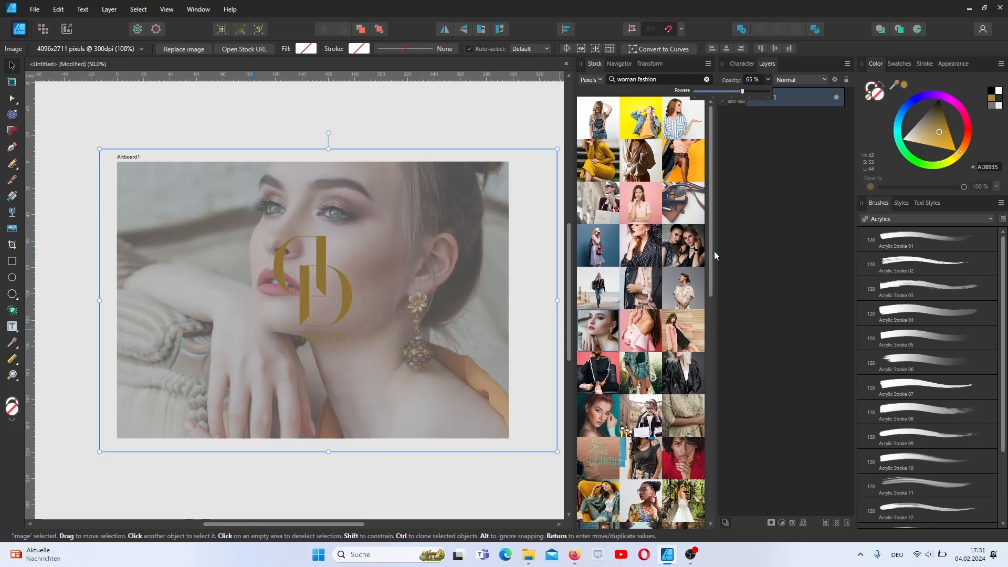
{"action": "scroll", "coordinate": [703, 380], "scroll_direction": "down", "scroll_amount": 15}
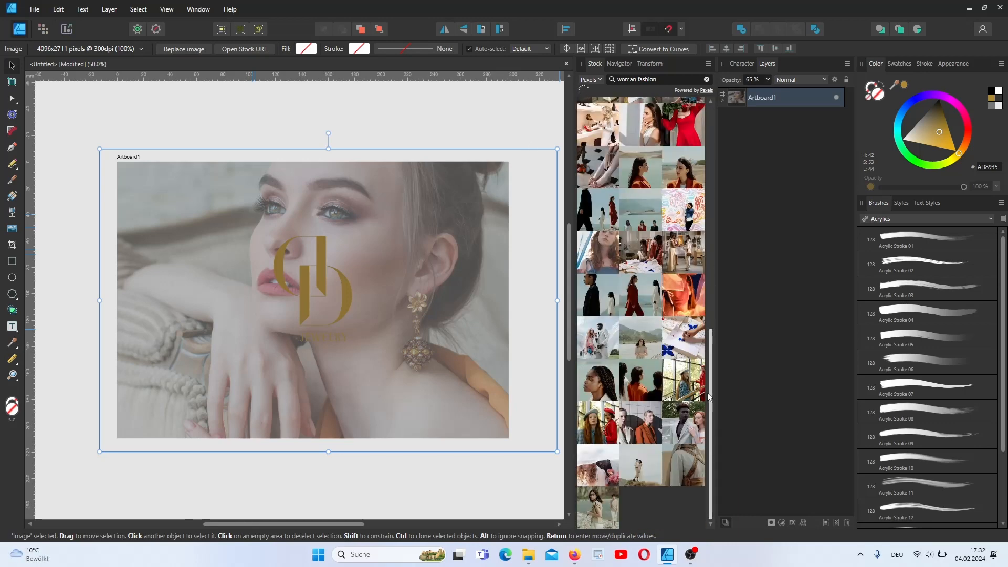
{"action": "left_click_drag", "start_coordinate": [711, 434], "coordinate": [714, 370]}
{"action": "scroll", "coordinate": [694, 258], "scroll_direction": "down", "scroll_amount": 5}
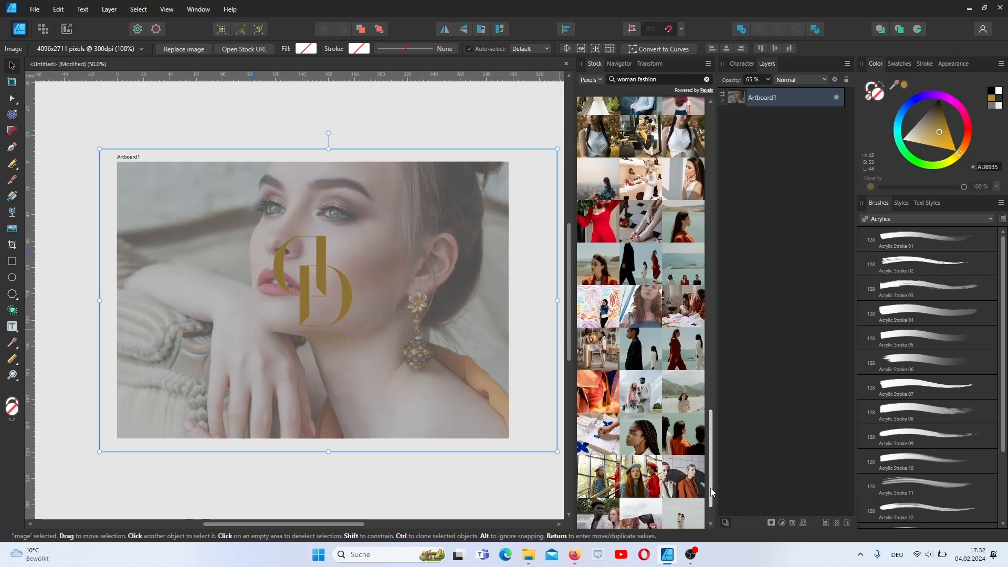
{"action": "left_click", "coordinate": [740, 64]}
{"action": "left_click", "coordinate": [621, 64]}
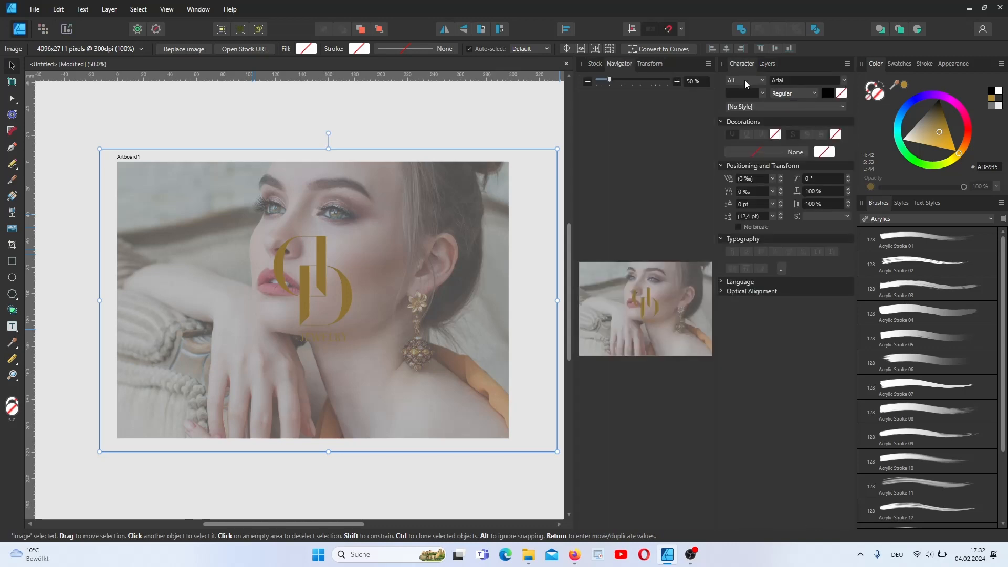
{"action": "left_click", "coordinate": [342, 298]}
{"action": "left_click", "coordinate": [993, 94]}
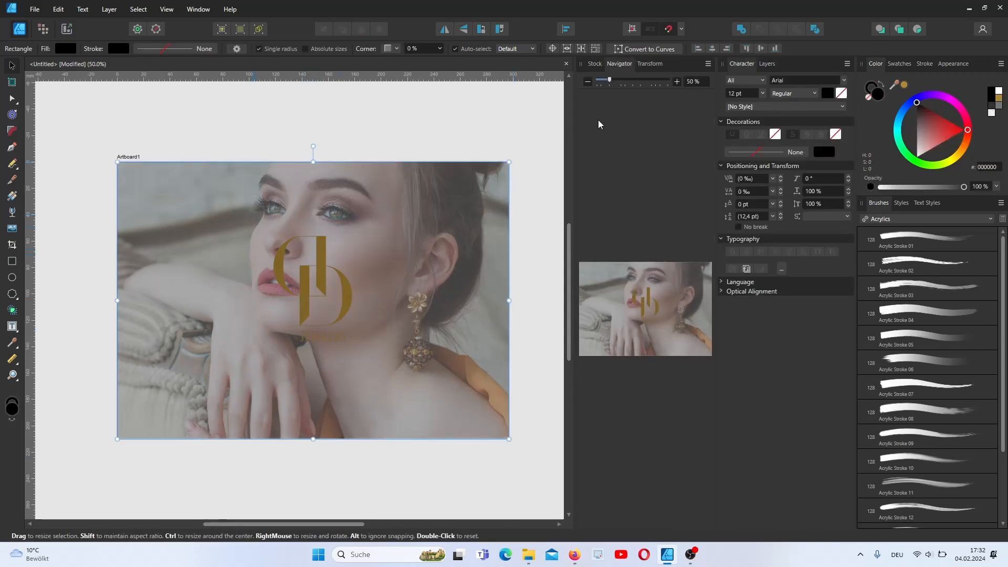
{"action": "key", "text": "ctrl+z"}
Try black (000000) on the double-D monogram group and recolour it with the rose tone (AF828C) sampled from the portrait's lips
{"action": "left_click", "coordinate": [767, 64]}
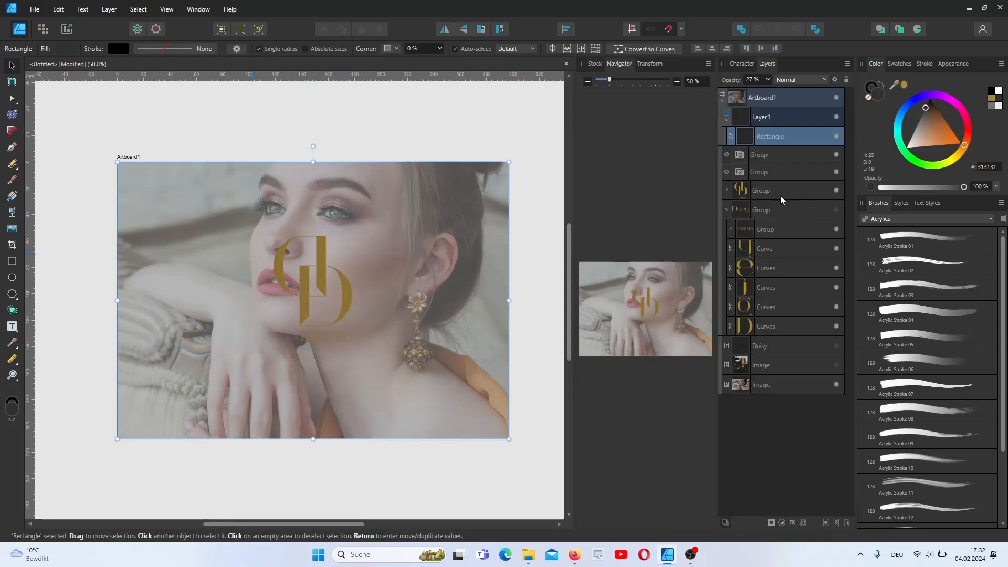
{"action": "left_click", "coordinate": [779, 195]}
{"action": "left_click", "coordinate": [991, 91]}
{"action": "left_click", "coordinate": [17, 347]}
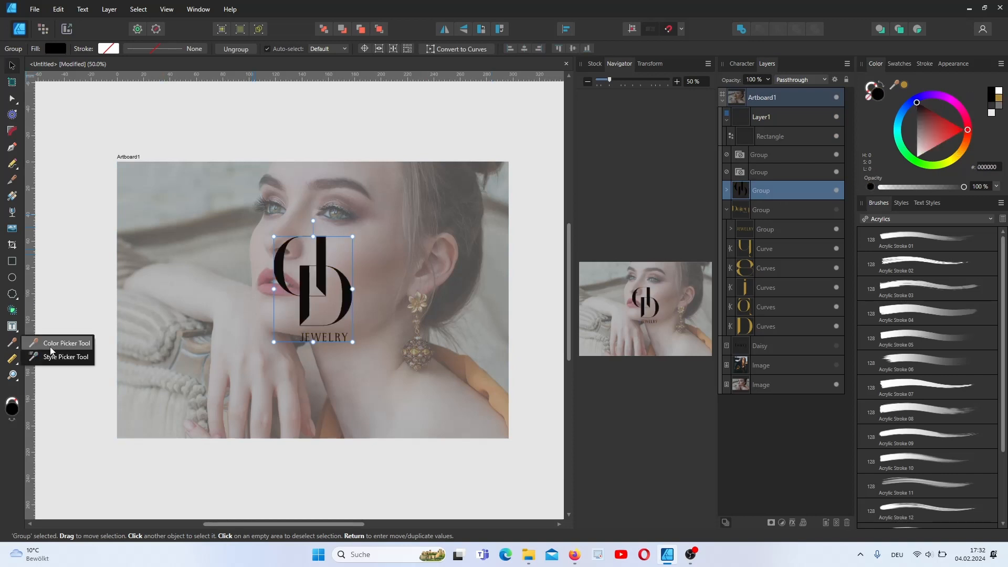
{"action": "left_click", "coordinate": [58, 343]}
{"action": "left_click", "coordinate": [268, 276]}
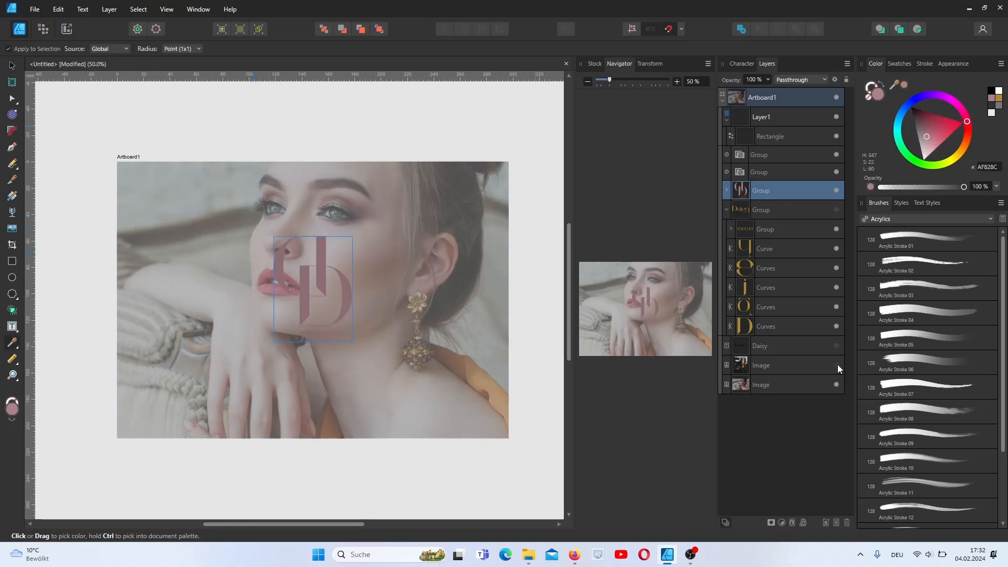
Hide the earring portrait and show the necklace photo behind the monogram
{"action": "left_click", "coordinate": [836, 384]}
{"action": "left_click", "coordinate": [836, 365]}
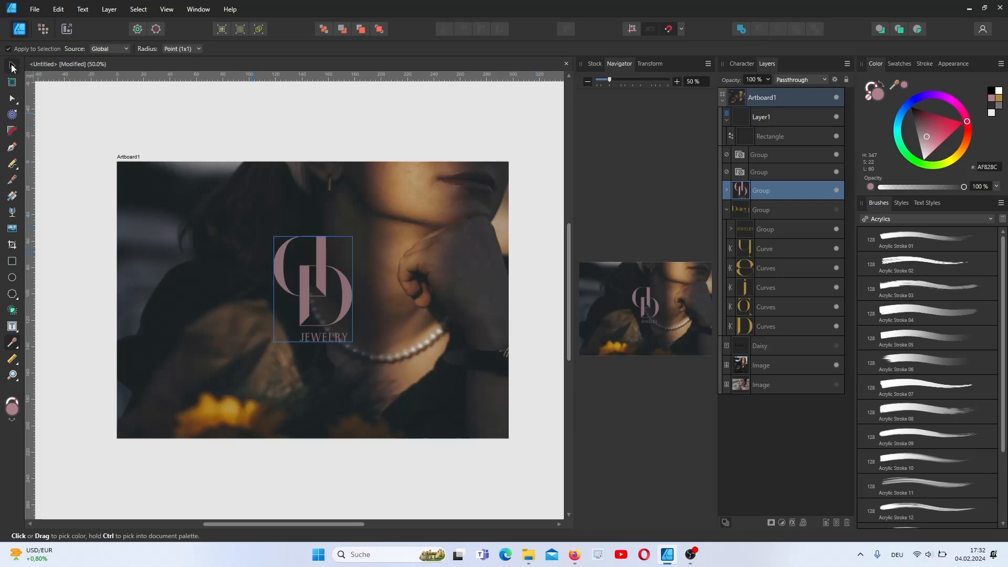